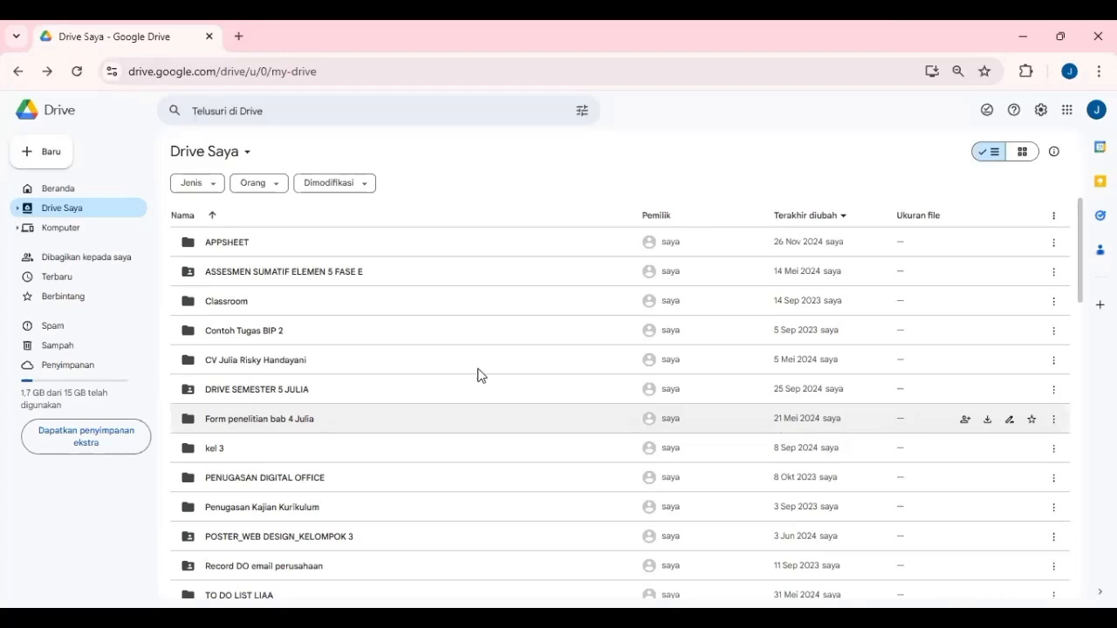
Step: Open the DATABASE APPSHEET spreadsheet from the APPSHEET folder in Drive
double_click(368, 240)
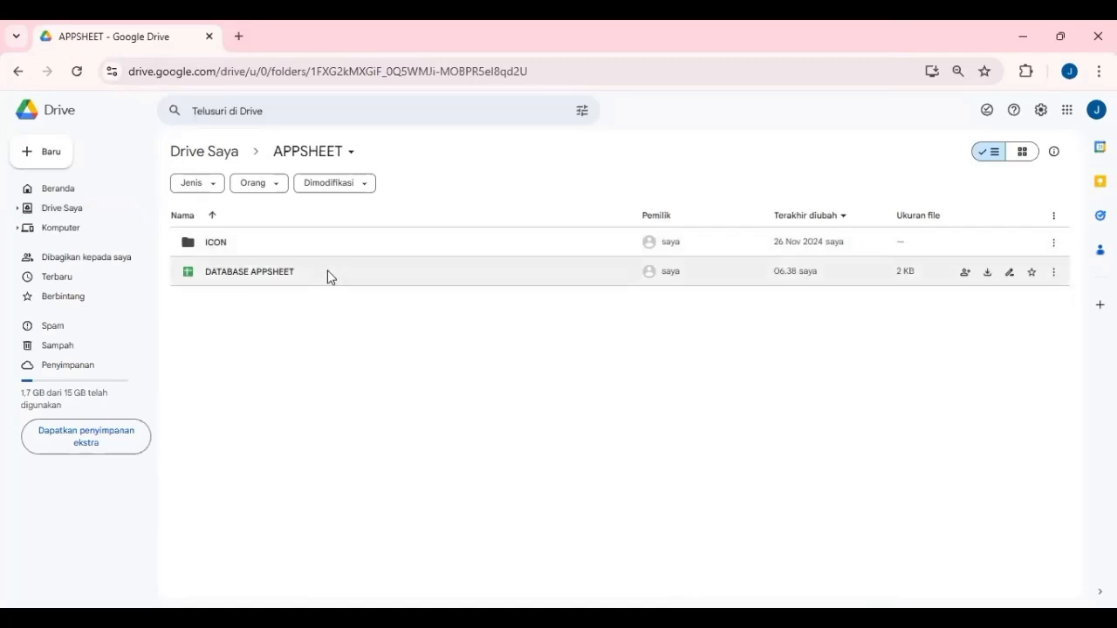
double_click(328, 272)
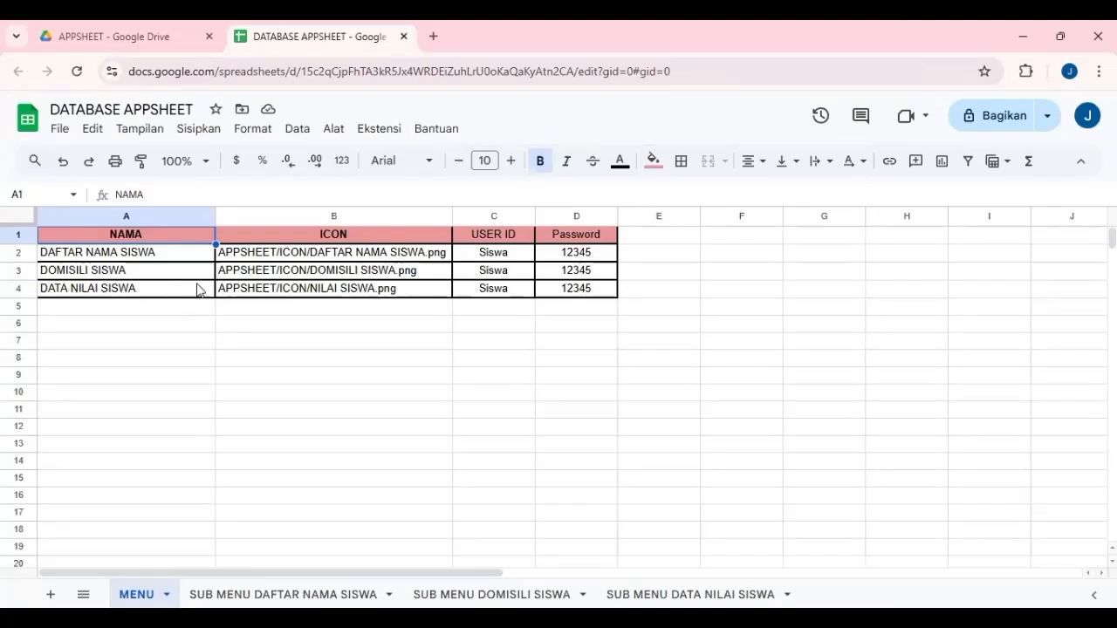
Step: Compare the image paths in the MENU sheet's ICON column with the image files in Drive's ICON folder
left_click(384, 239)
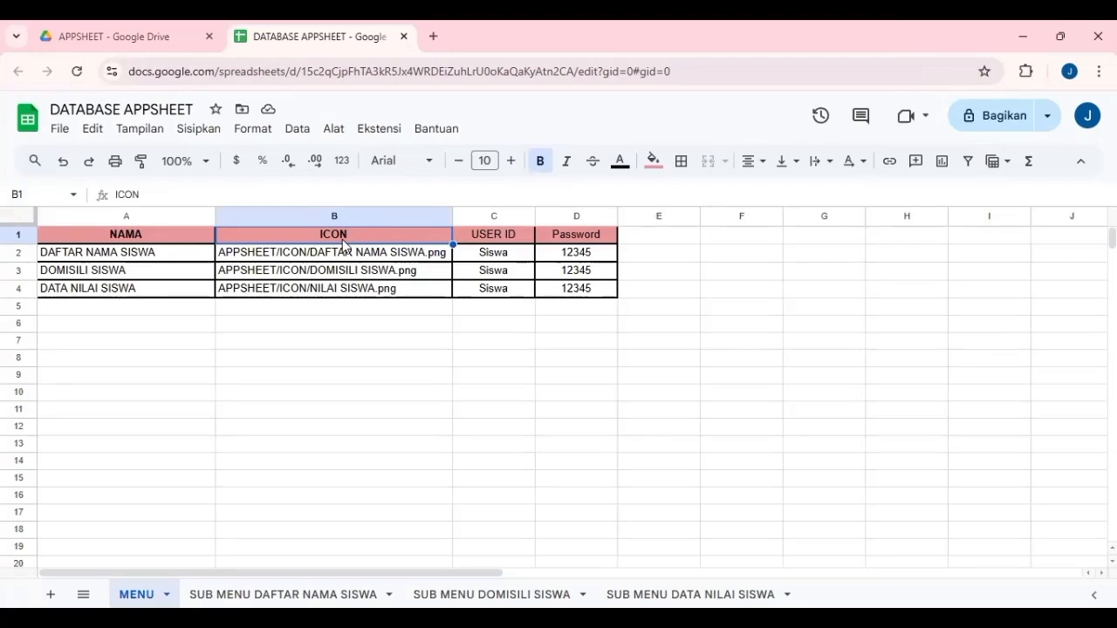
left_click(140, 39)
double_click(287, 245)
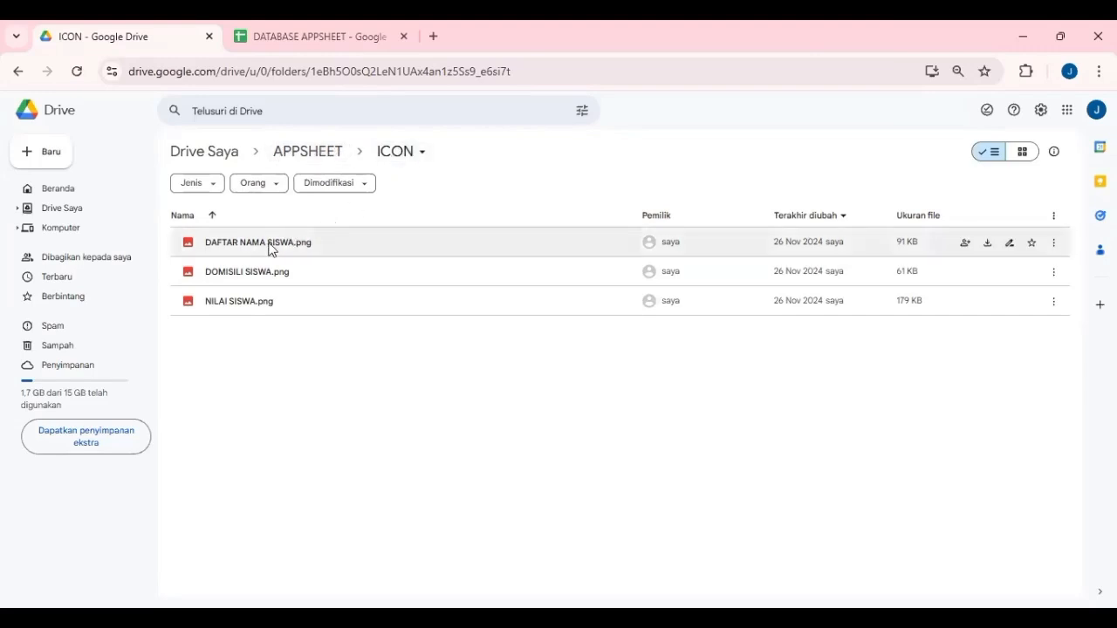
left_click(289, 42)
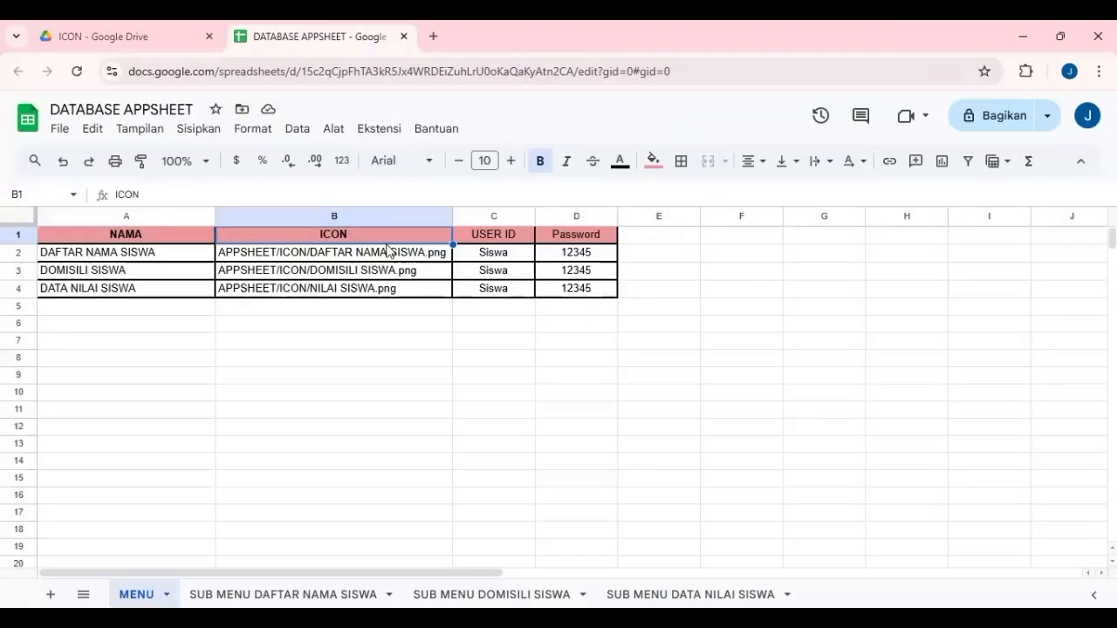
left_click(389, 253)
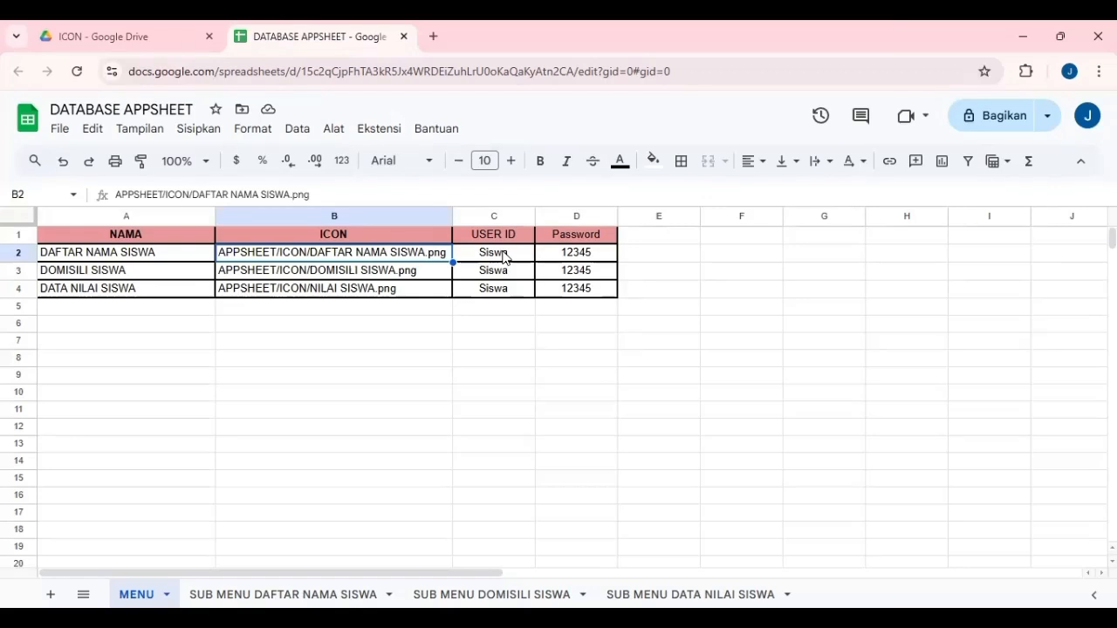
Step: Review the MENU sheet and the SUB MENU sheets for DAFTAR NAMA SISWA, DOMISILI SISWA and DATA NILAI SISWA
left_click(271, 590)
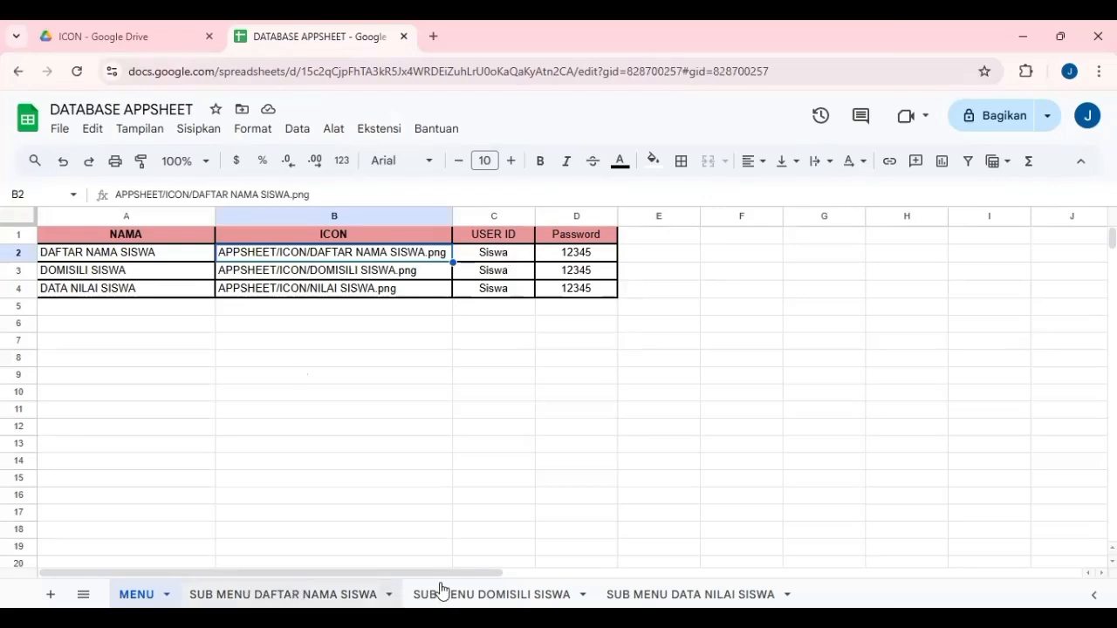
left_click(443, 591)
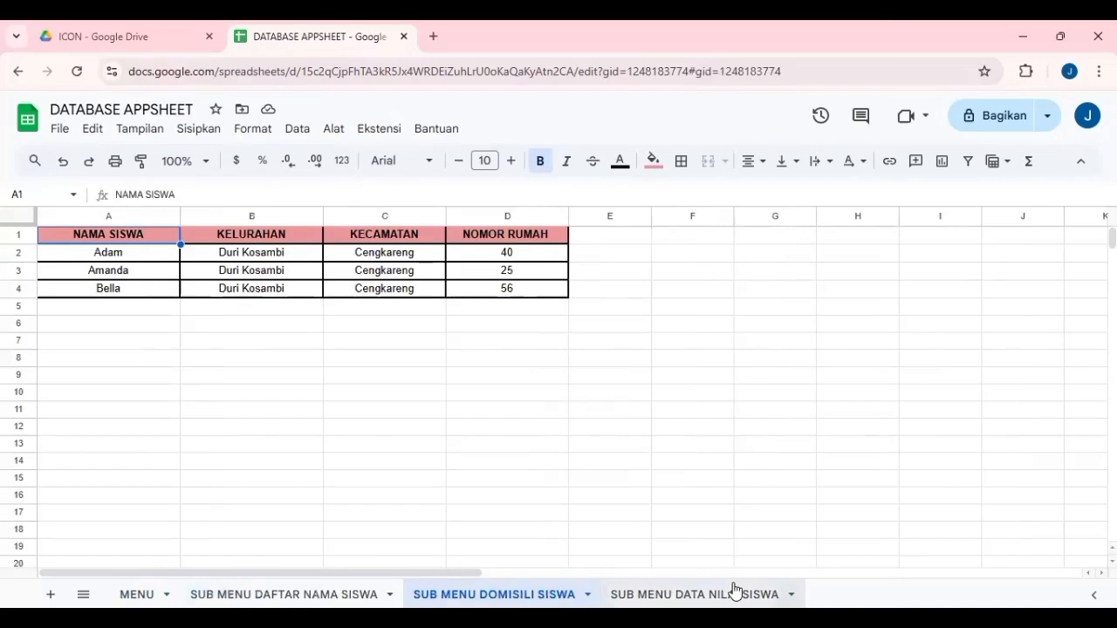
left_click(736, 591)
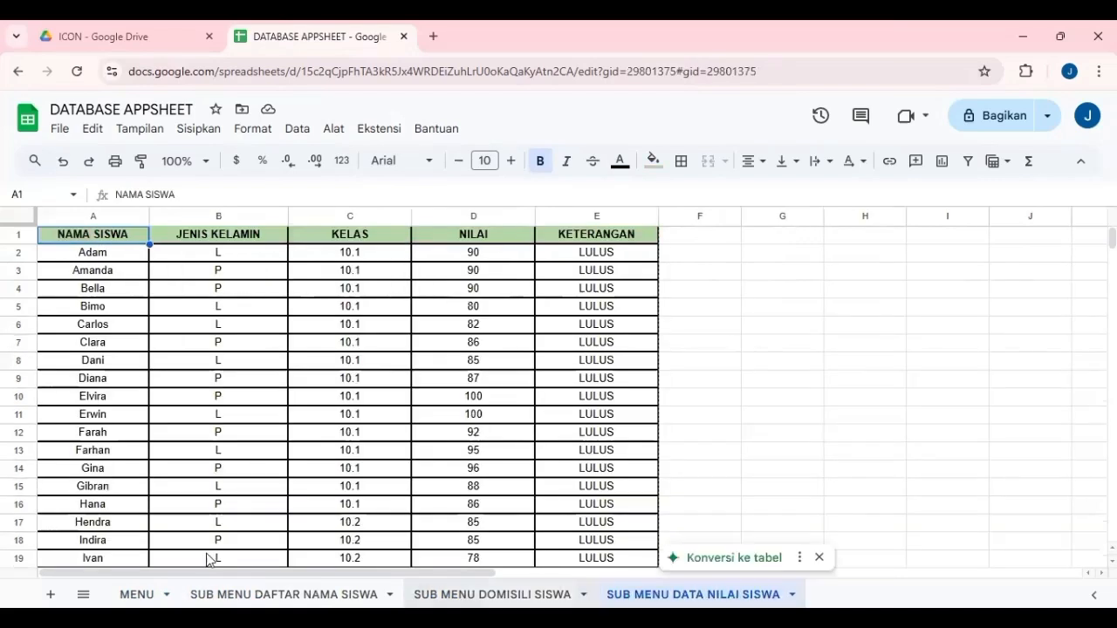
left_click(146, 594)
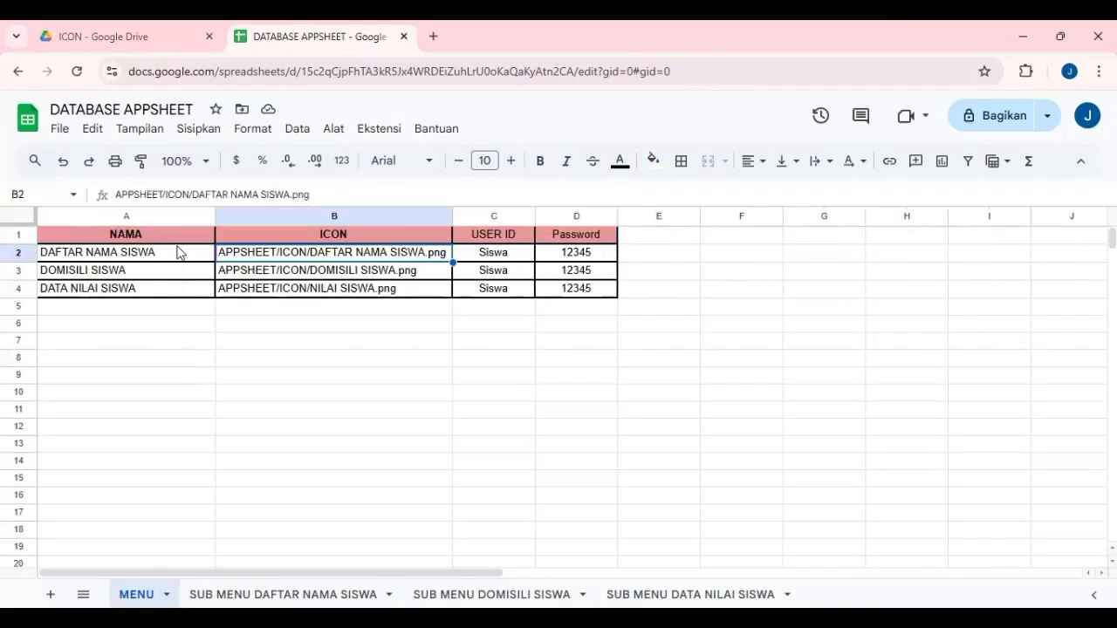
left_click(272, 590)
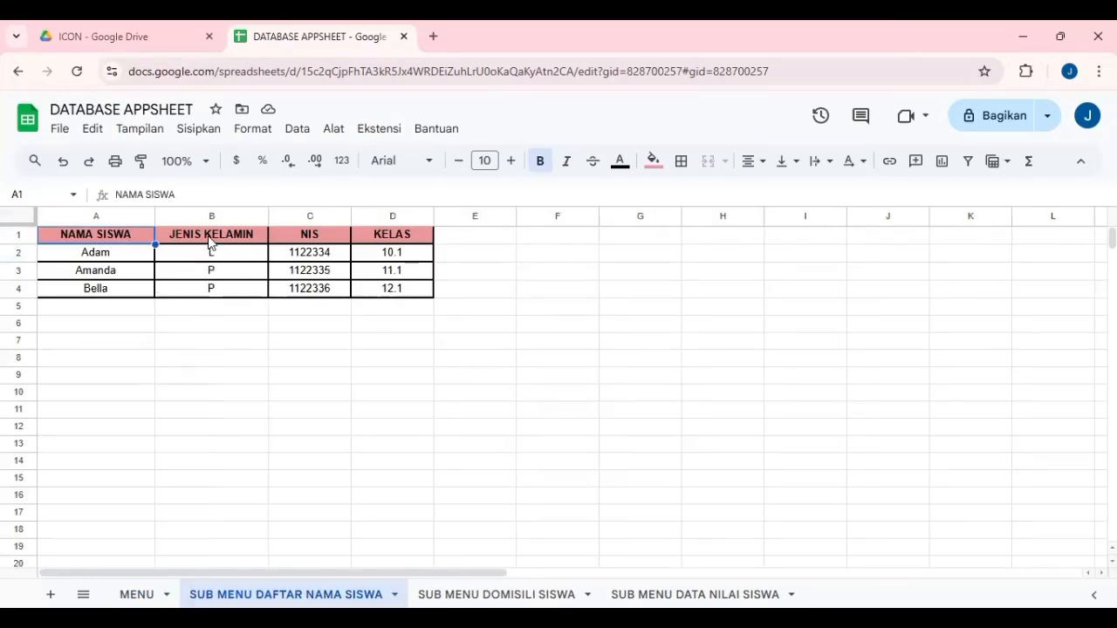
left_click(509, 591)
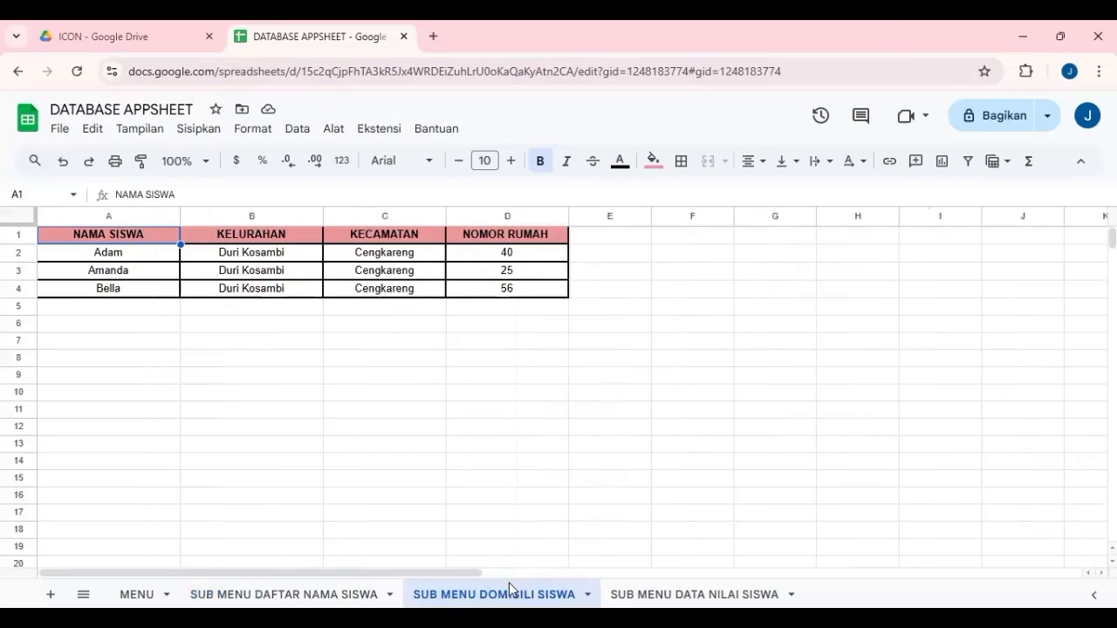
left_click(683, 593)
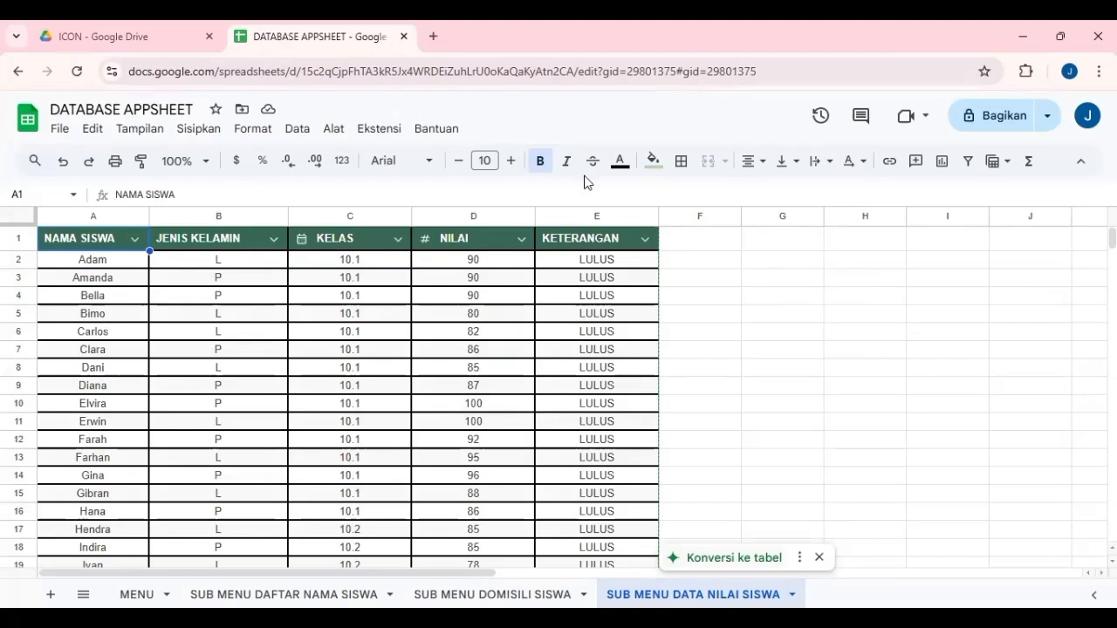
Step: Open the AppSheet website, appsheet.com, in a new browser tab
left_click(433, 36)
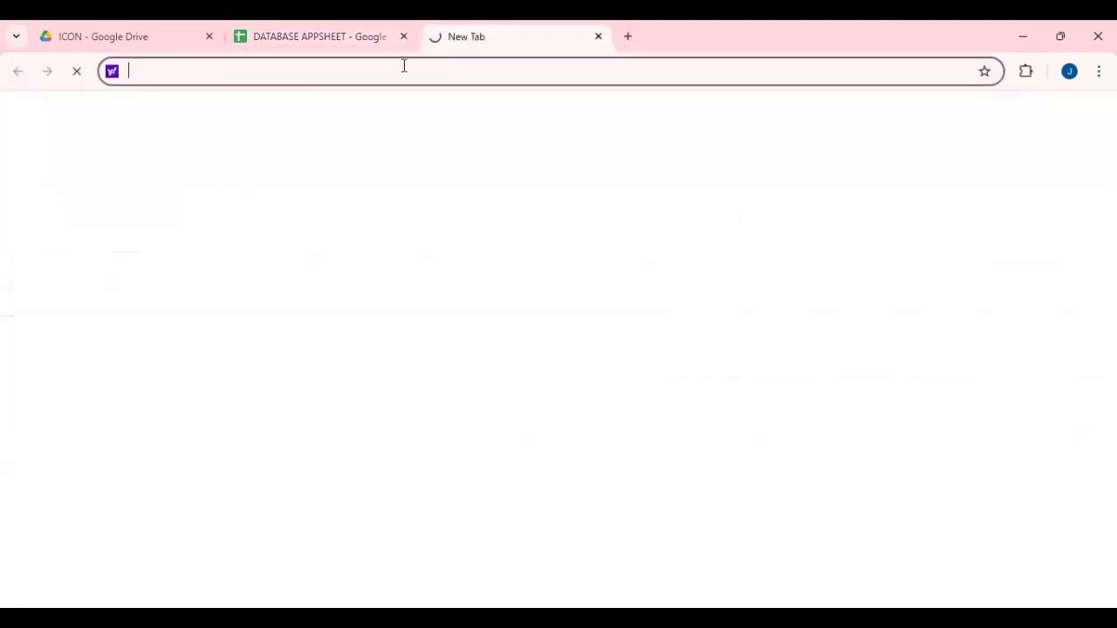
type("appsheet")
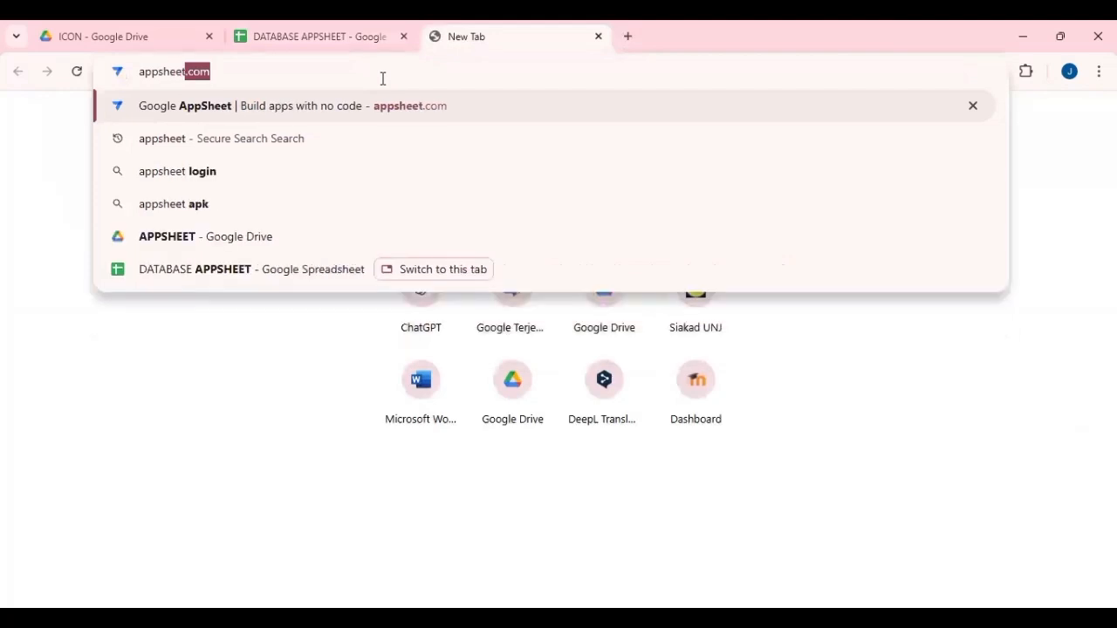
key("Return")
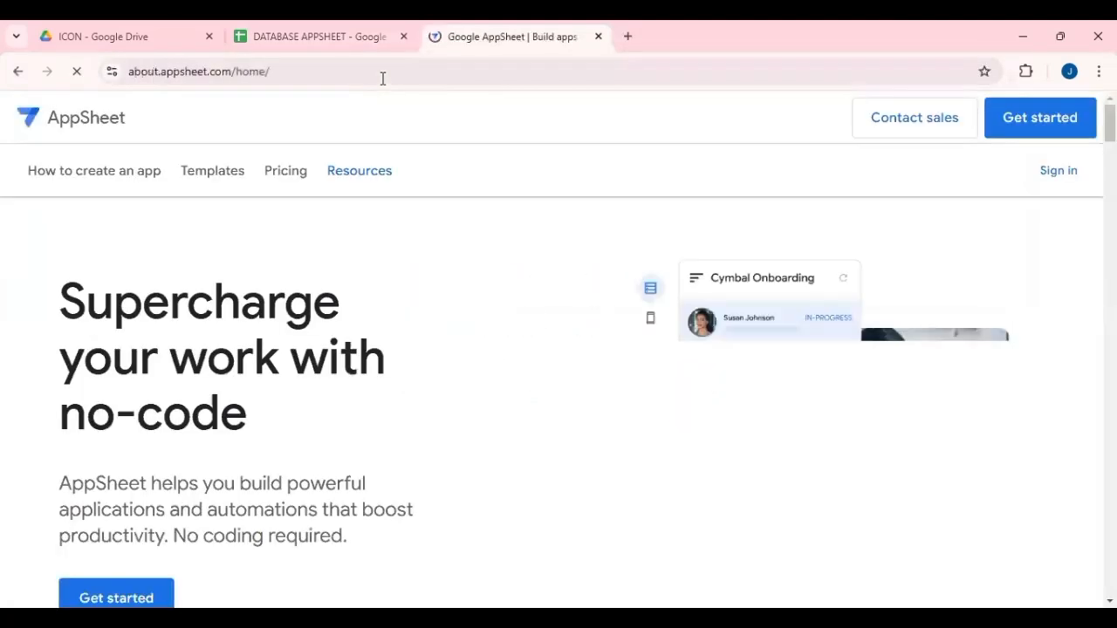
Step: Get started with AppSheet by signing in with the first listed Google account
scroll(413, 407, "down", 2)
scroll(415, 412, "up", 2)
scroll(416, 412, "down", 2)
left_click(135, 482)
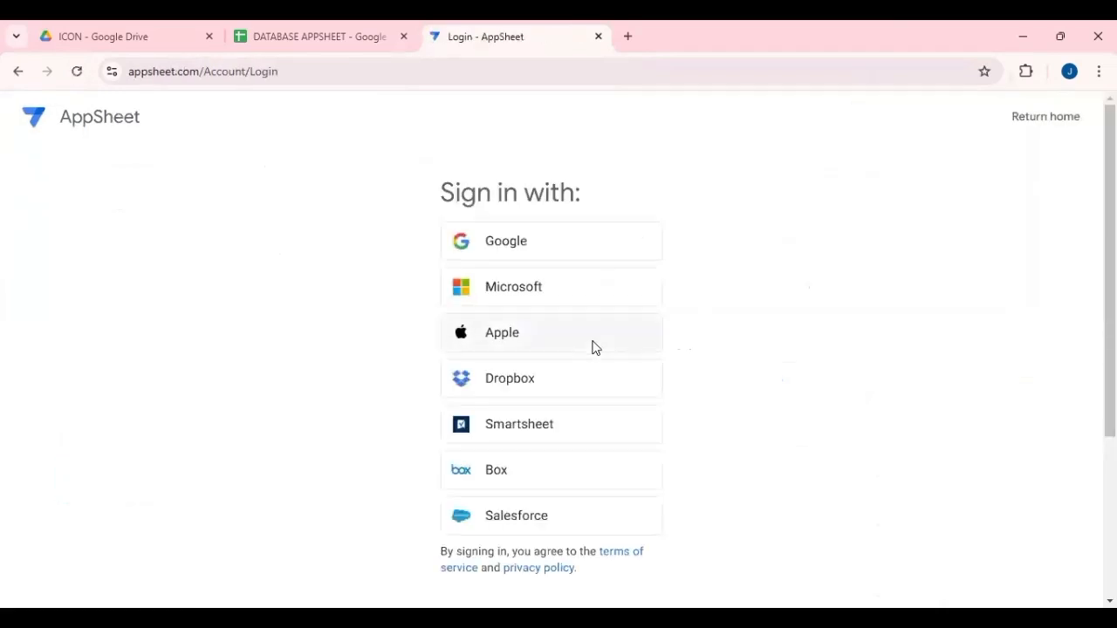
left_click(546, 247)
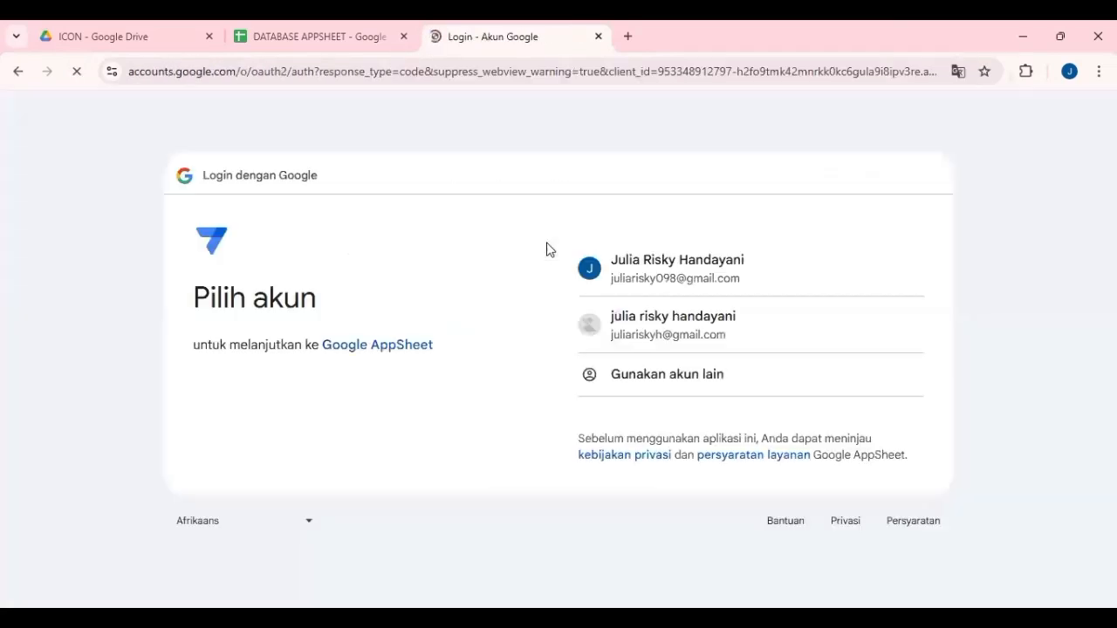
left_click(598, 286)
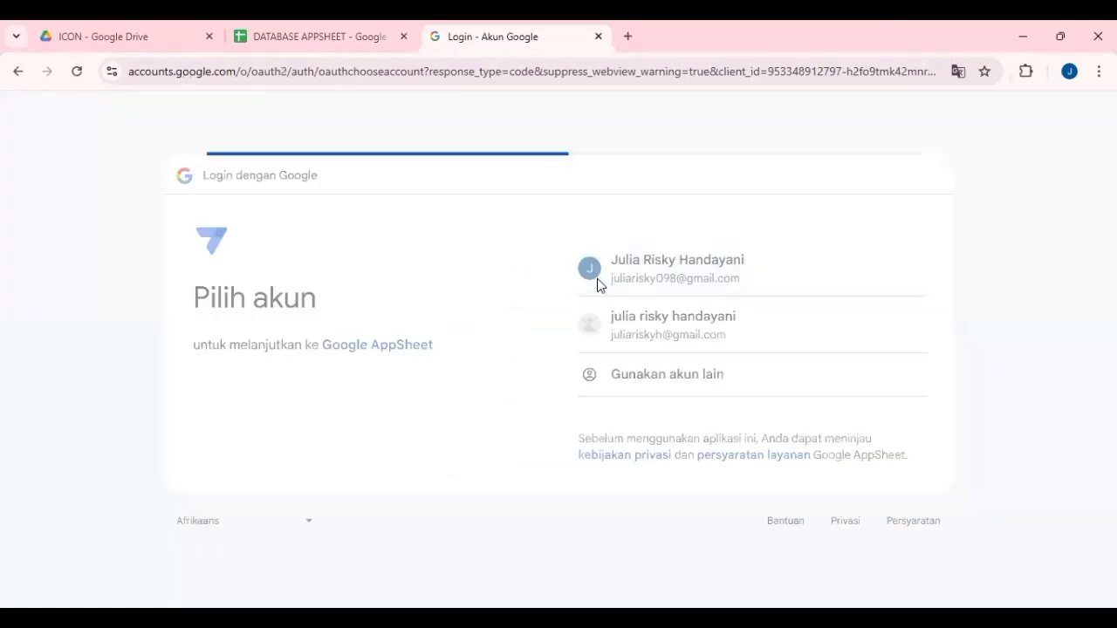
left_click(793, 452)
left_click(843, 530)
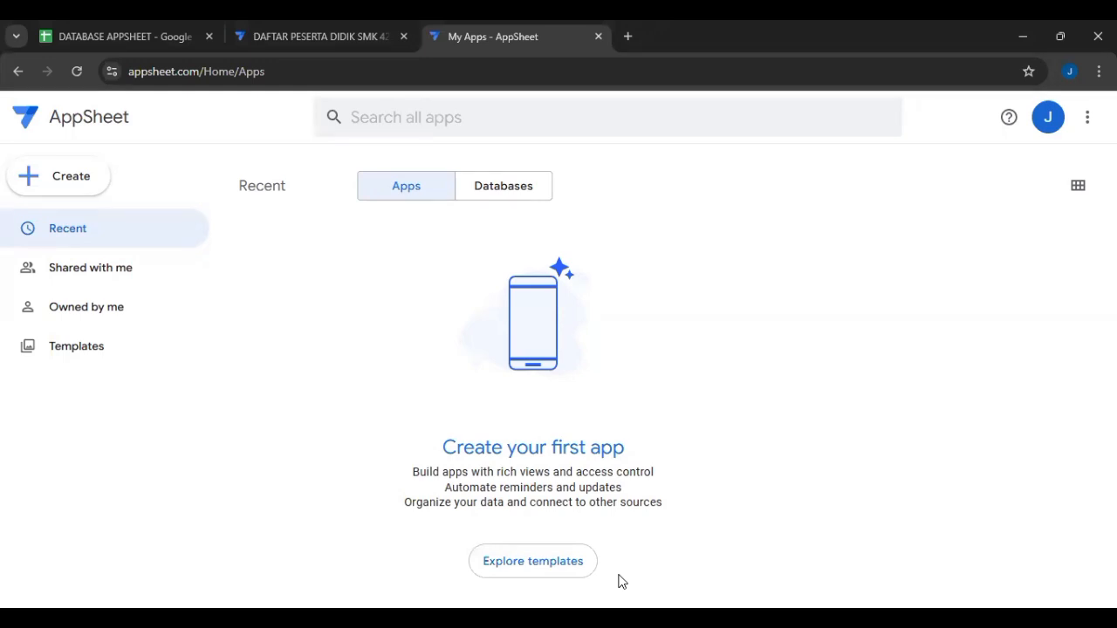
Step: Start a new app from existing data, named DATA DIRI PESERTA DIDIK, in the Education & Training category
left_click(91, 184)
mouse_move(87, 227)
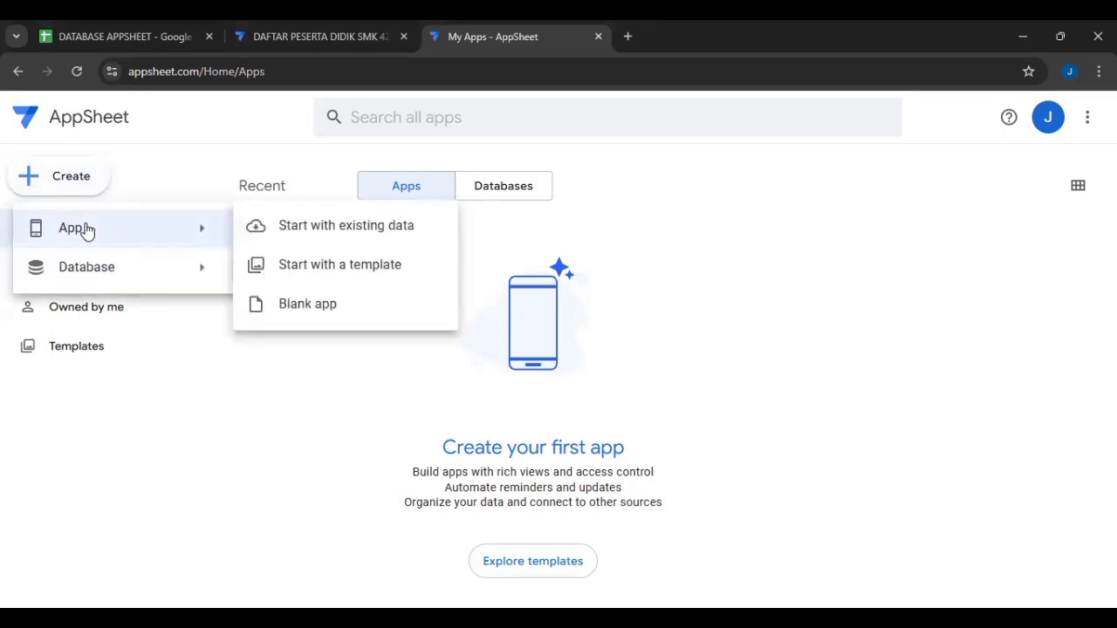
left_click(249, 228)
left_click_drag(400, 192, 335, 192)
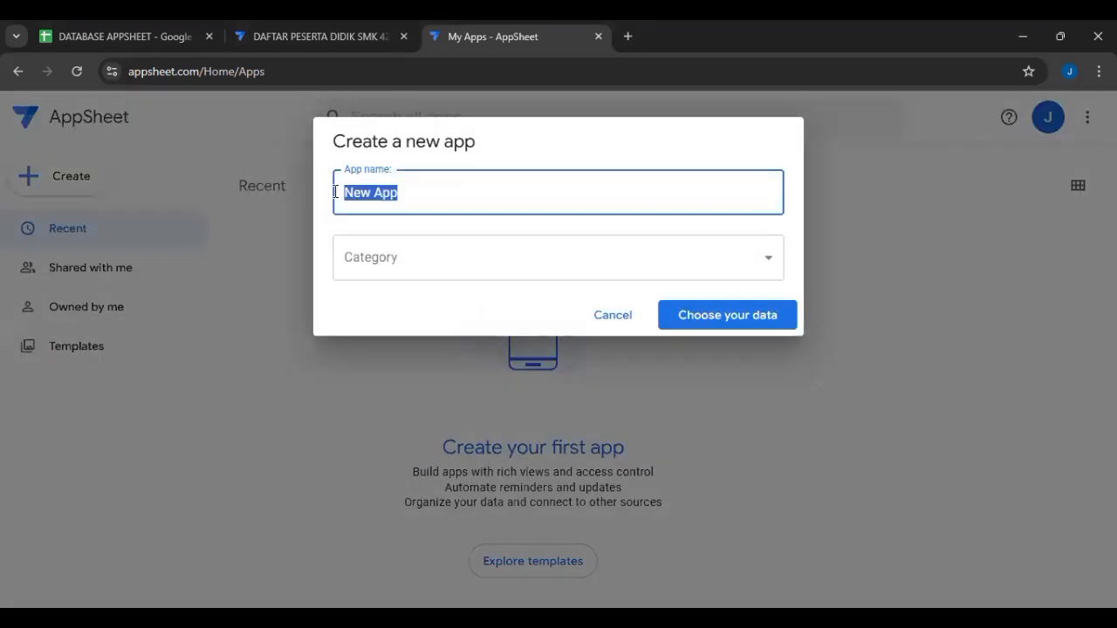
type("D")
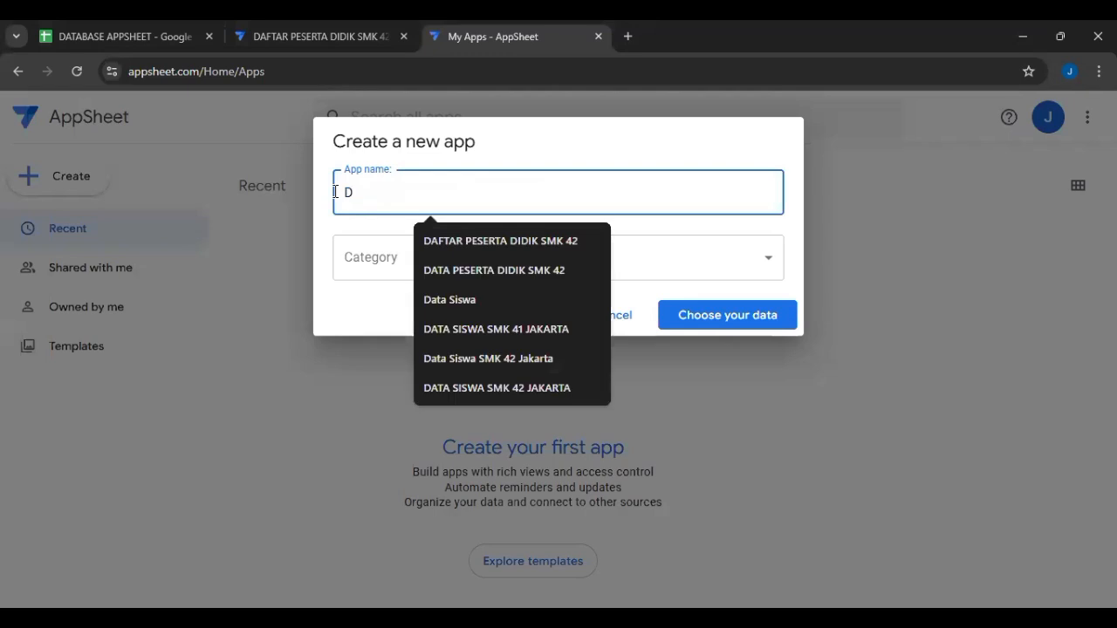
type("ATA DIRI ")
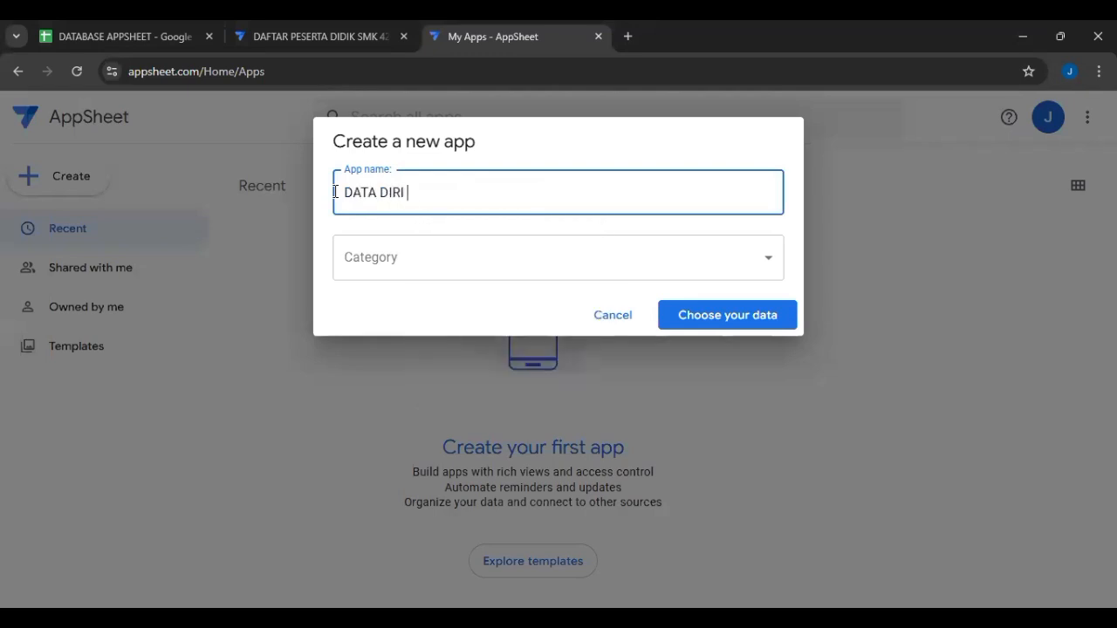
type("PESERTA SISW")
key("BackSpace")
key("BackSpace")
key("BackSpace")
key("BackSpace")
type("DIDIK")
left_click(384, 264)
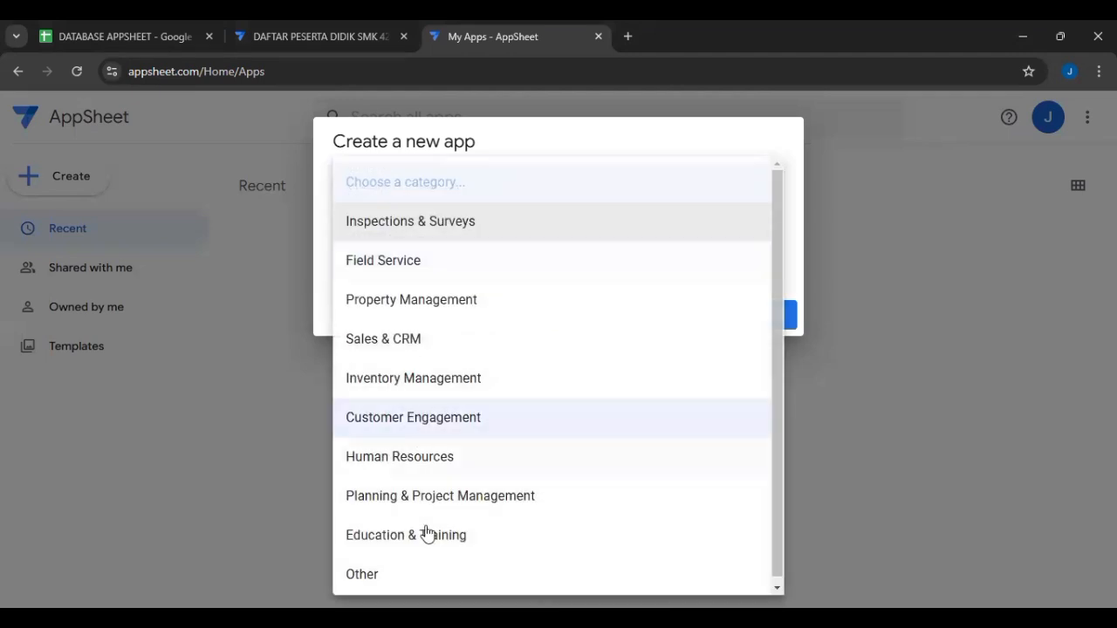
left_click(415, 541)
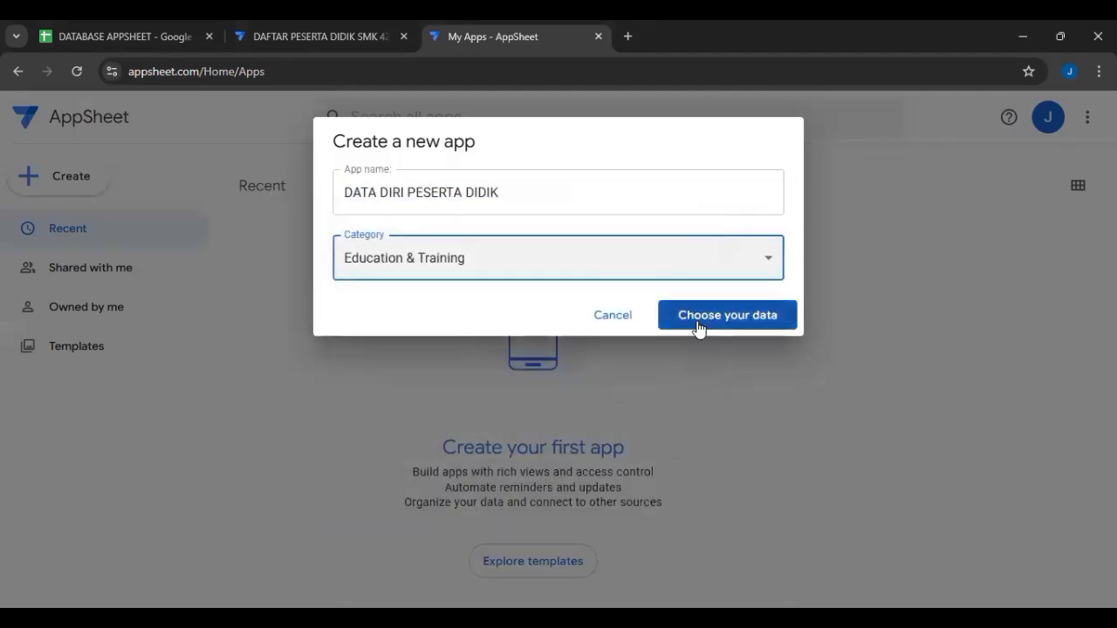
Step: Connect the new app to the DATABASE APPSHEET Google Sheets file in the APPSHEET folder and dismiss the app-ready dialog
left_click(698, 324)
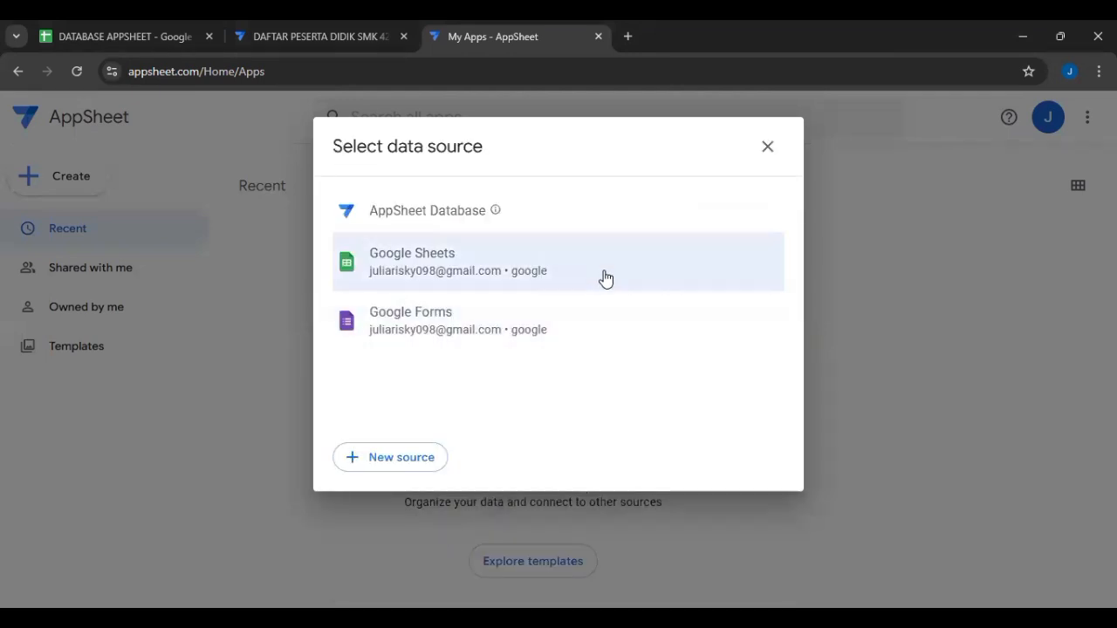
left_click(605, 278)
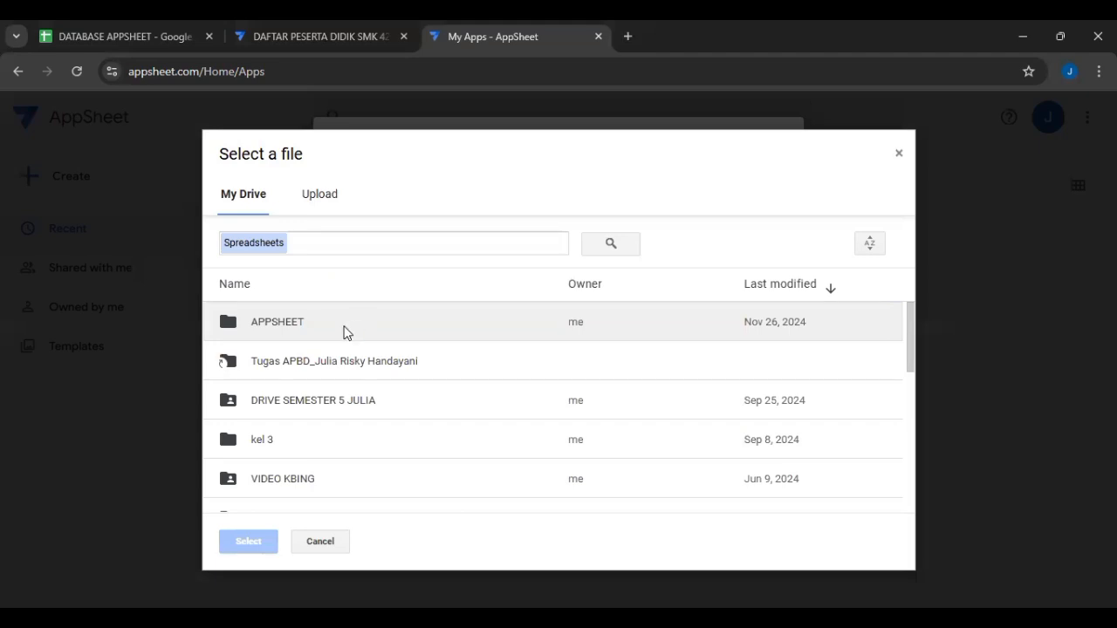
double_click(322, 327)
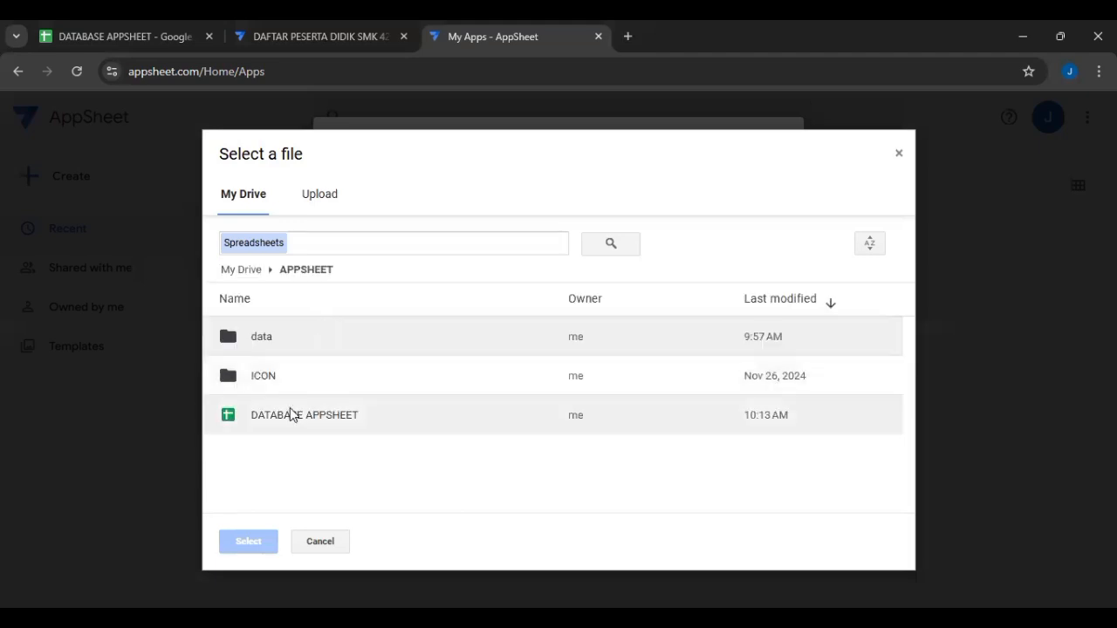
left_click(293, 414)
left_click(236, 543)
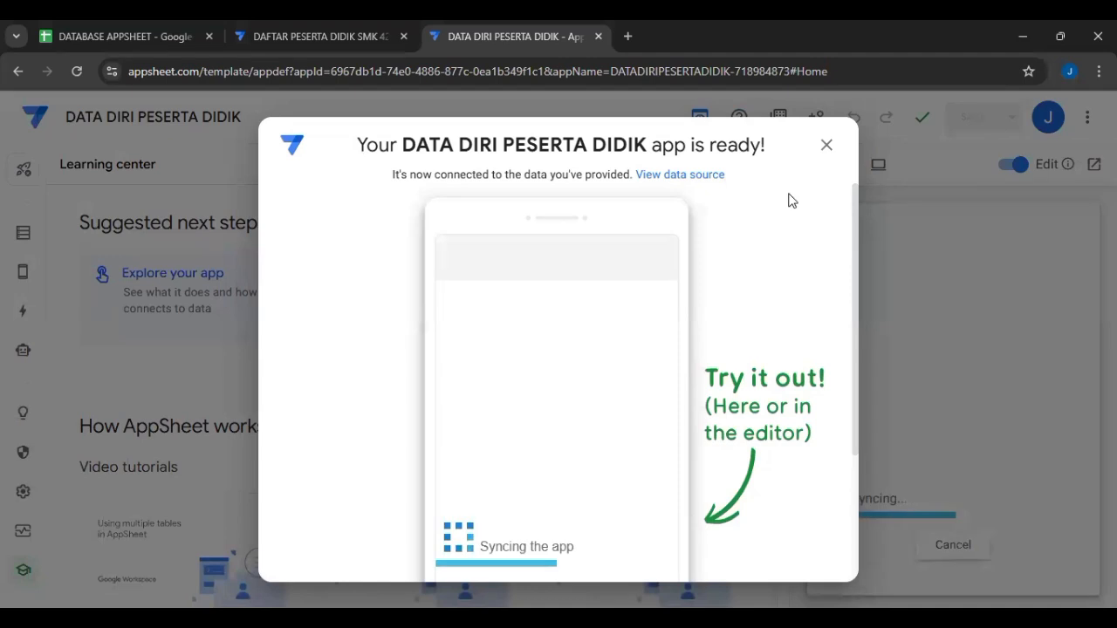
left_click(826, 147)
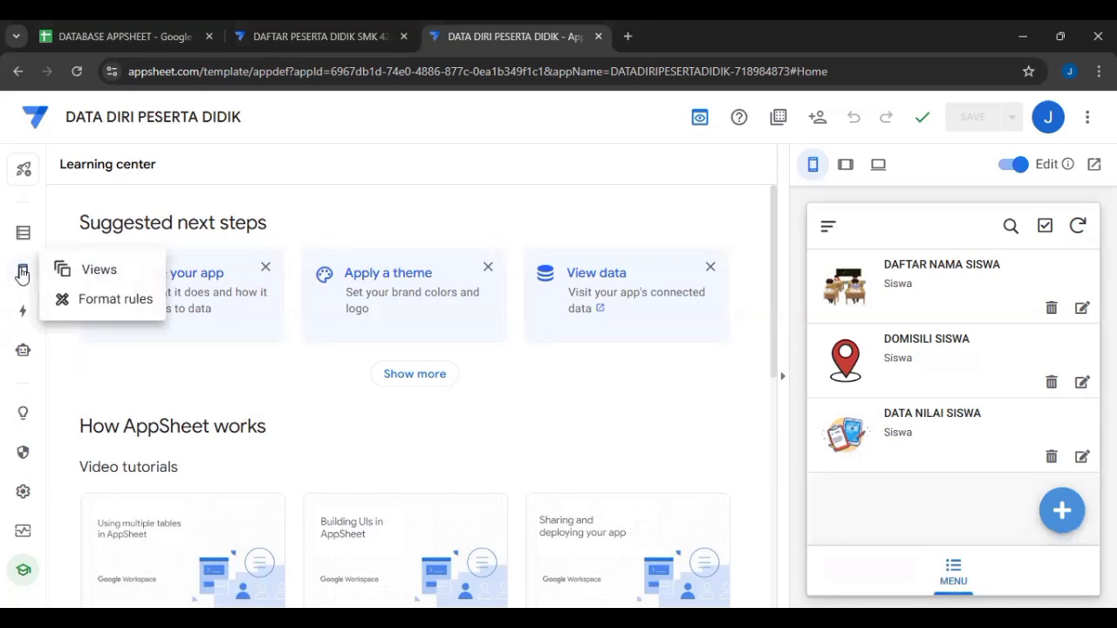
Step: Open the MENU view's settings and examine its data source, view type, position and view options
left_click(23, 272)
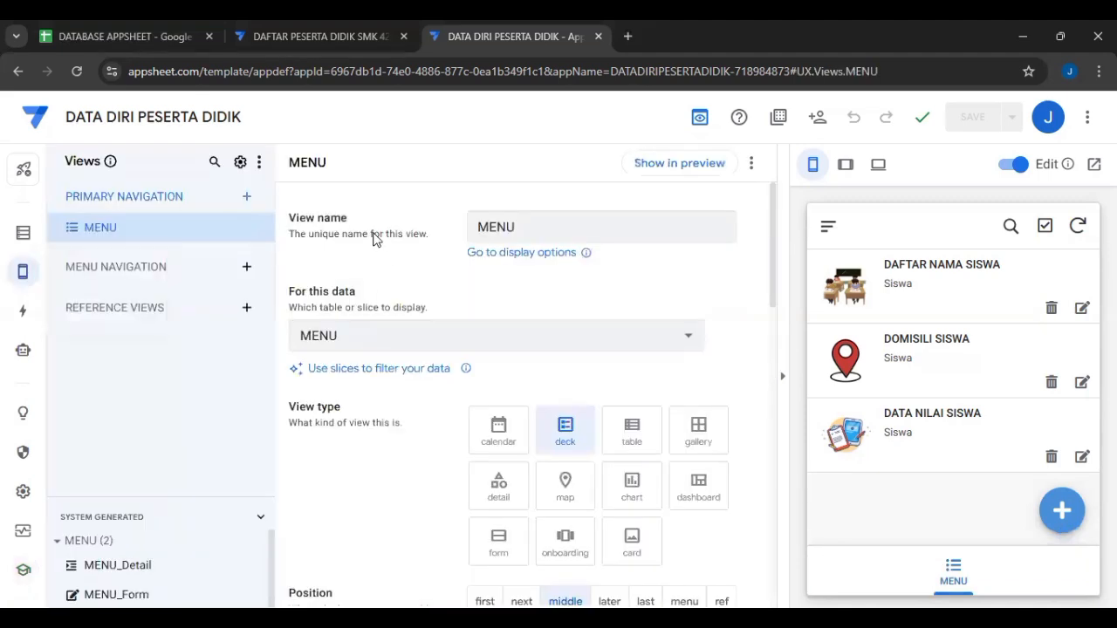
scroll(621, 393, "down", 5)
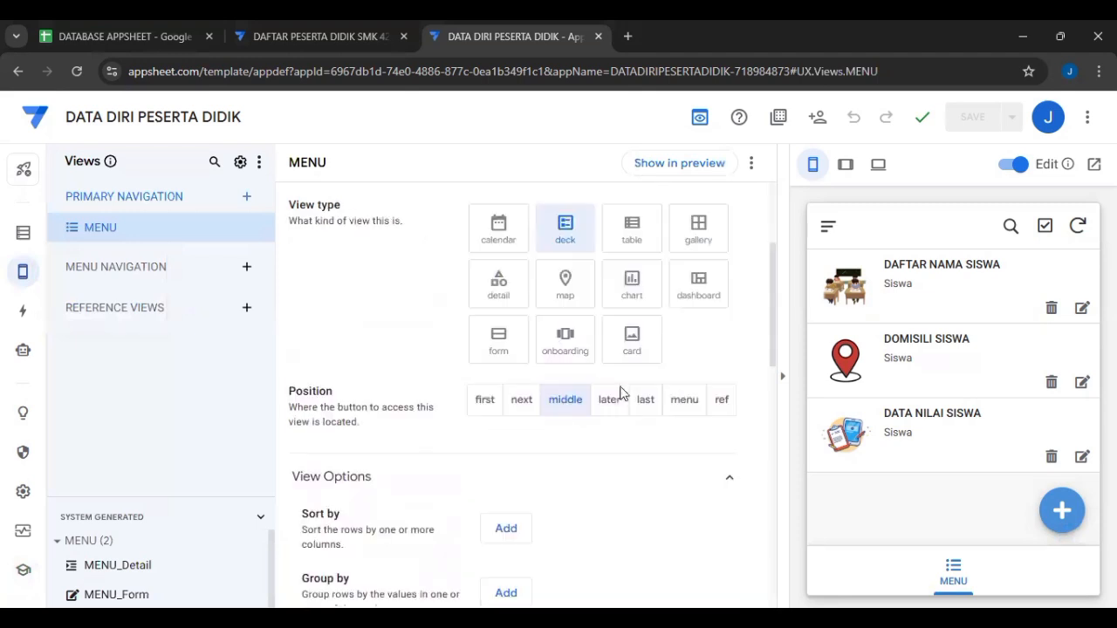
scroll(621, 394, "down", 3)
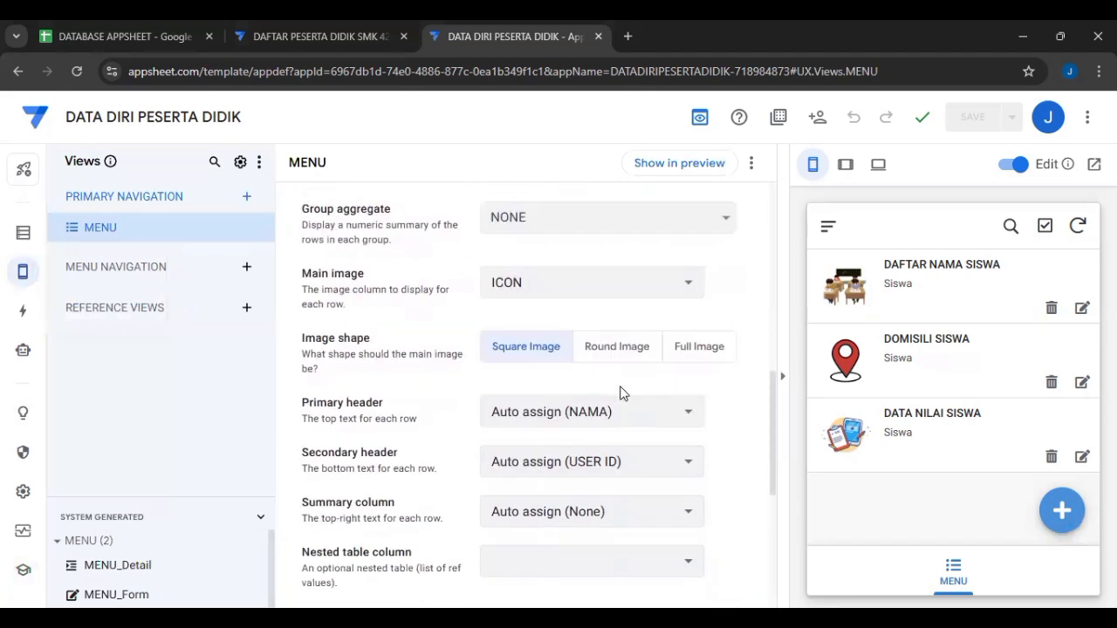
scroll(621, 394, "up", 2)
scroll(621, 394, "up", 4)
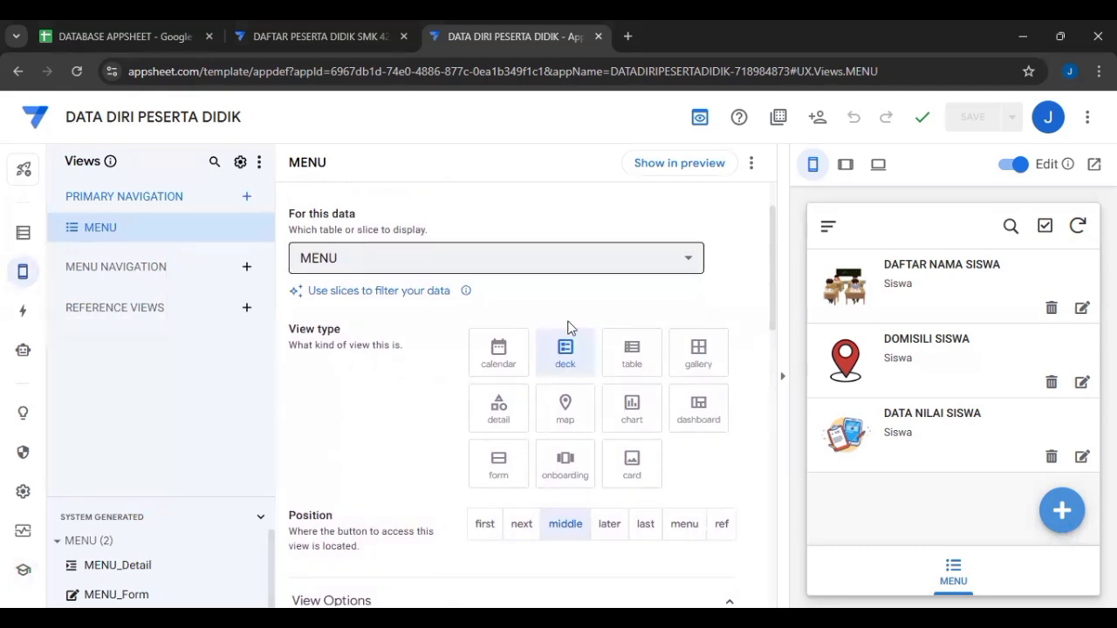
Step: Display the MENU view as a gallery and give it the solid home-alt house icon
left_click(697, 372)
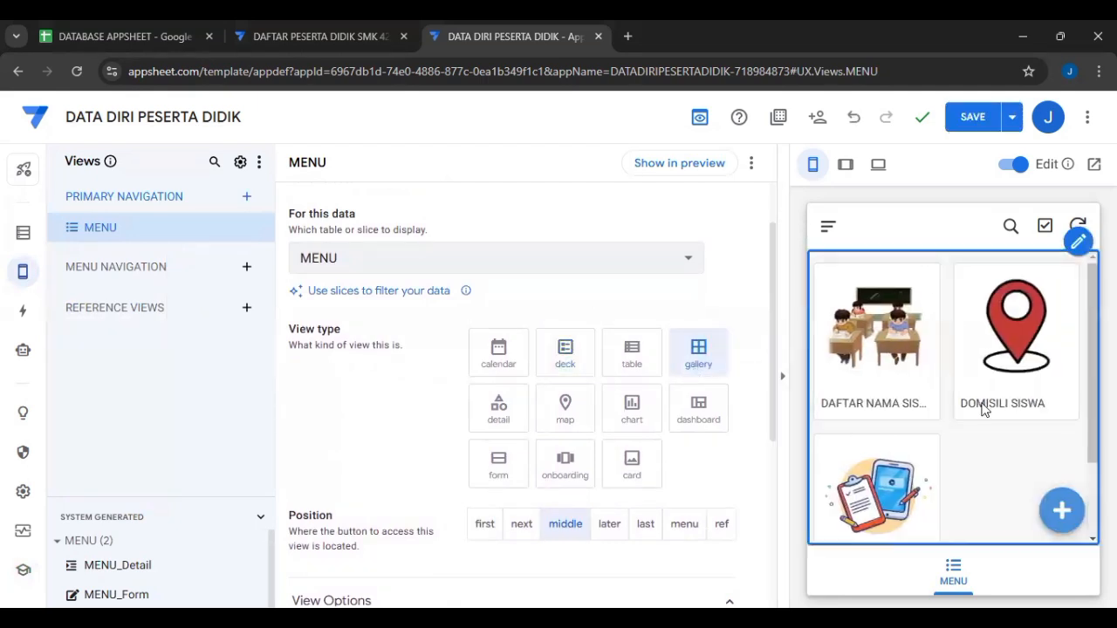
scroll(710, 407, "down", 4)
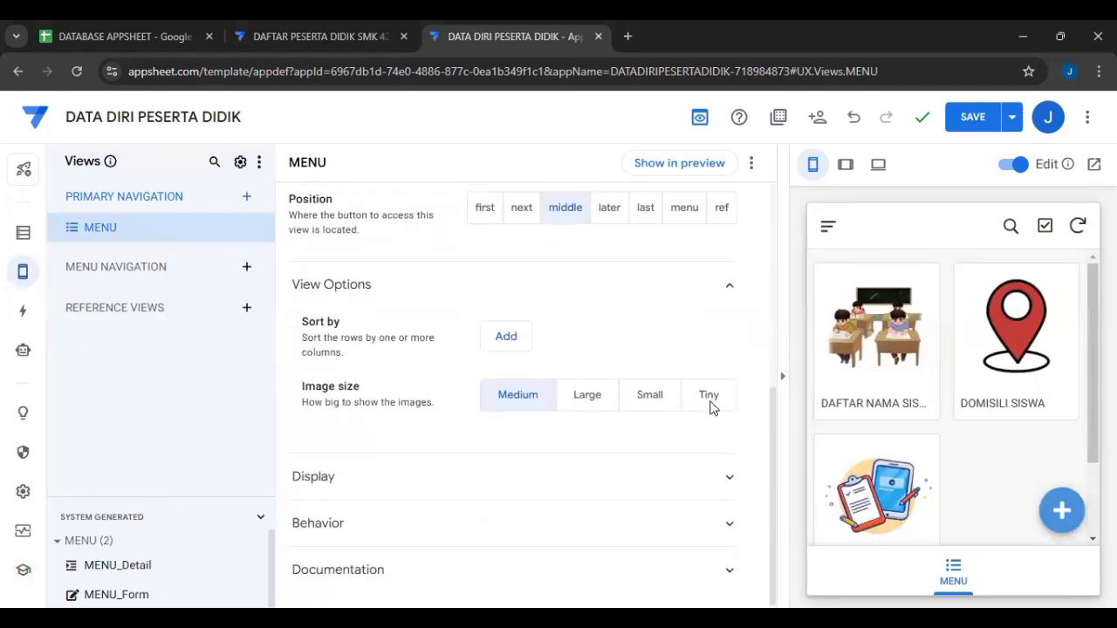
left_click(660, 476)
scroll(611, 469, "down", 1)
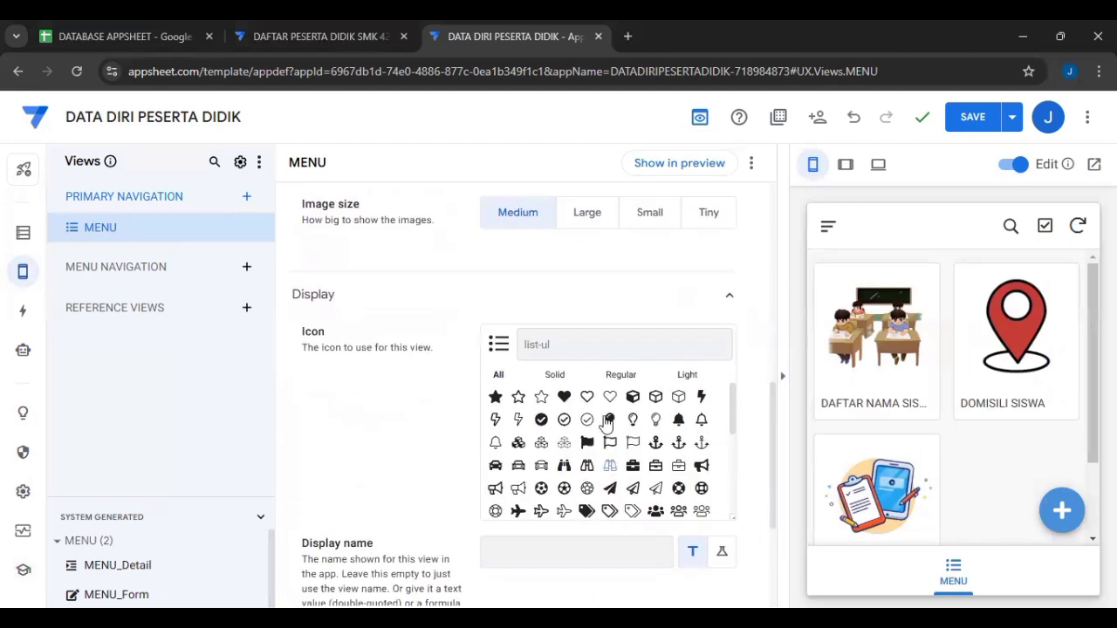
left_click(597, 333)
type("home")
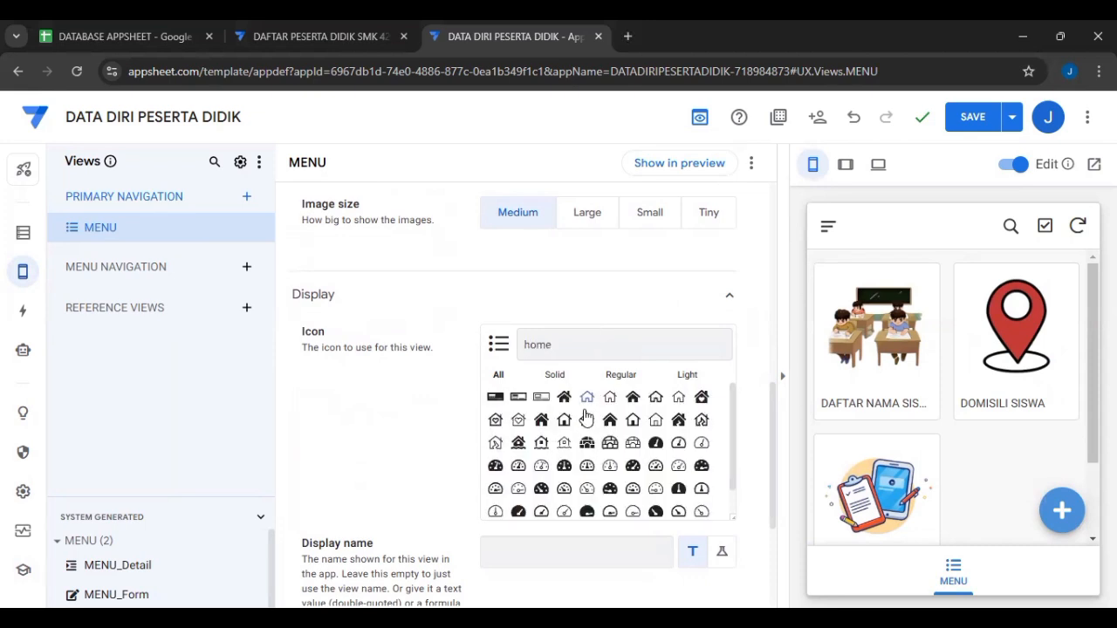
left_click(633, 397)
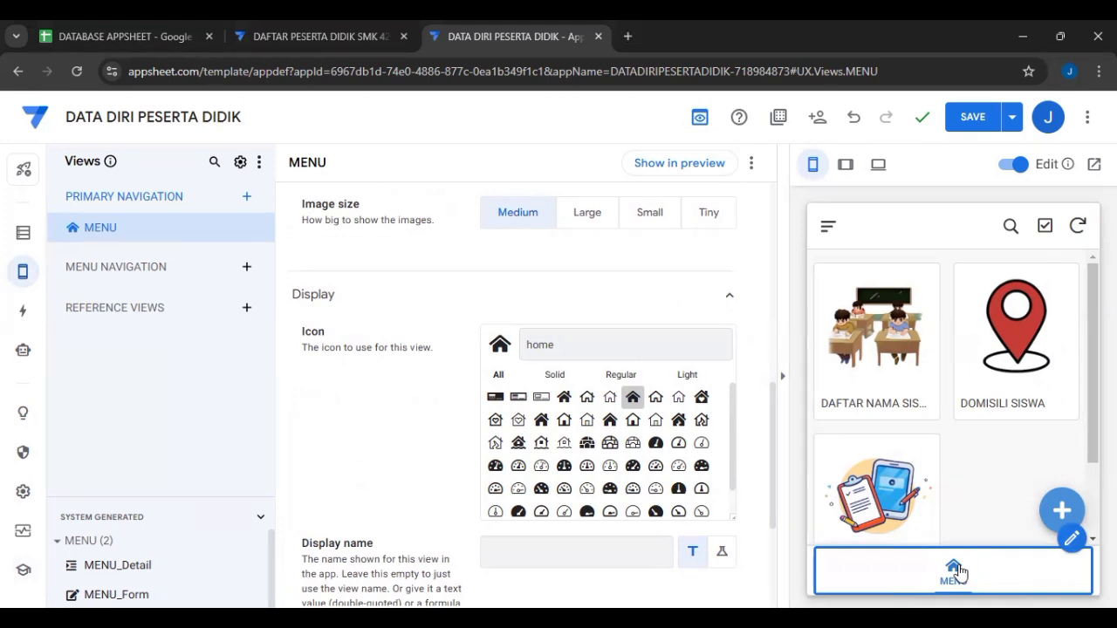
Step: Review the MENU view's position and image size options and save the app
scroll(637, 369, "up", 2)
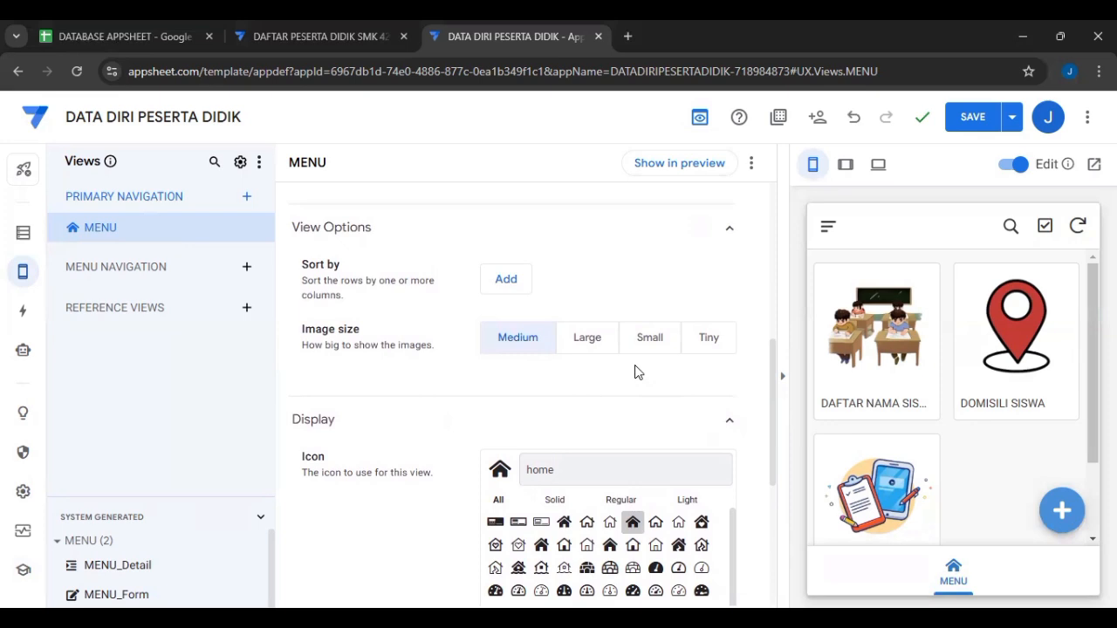
scroll(636, 372, "up", 1)
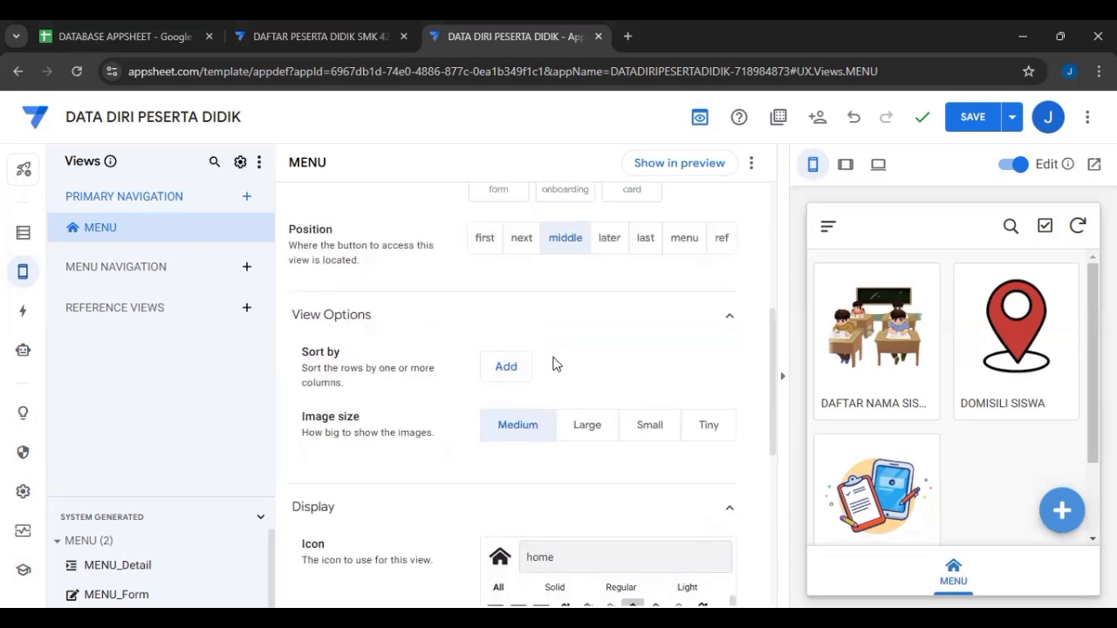
scroll(558, 349, "up", 1)
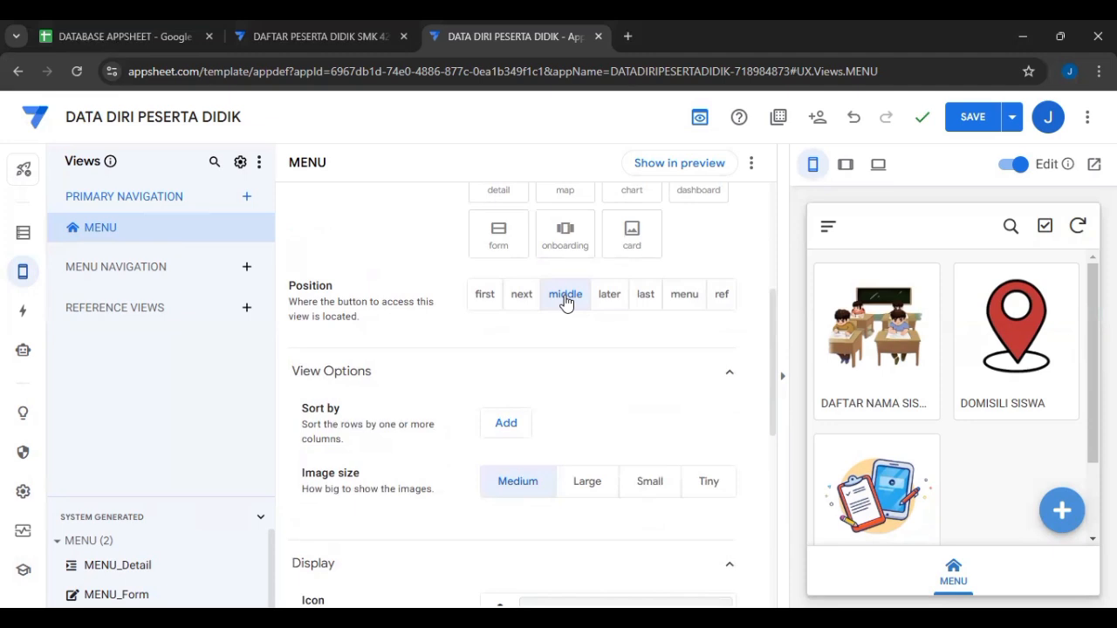
left_click(974, 113)
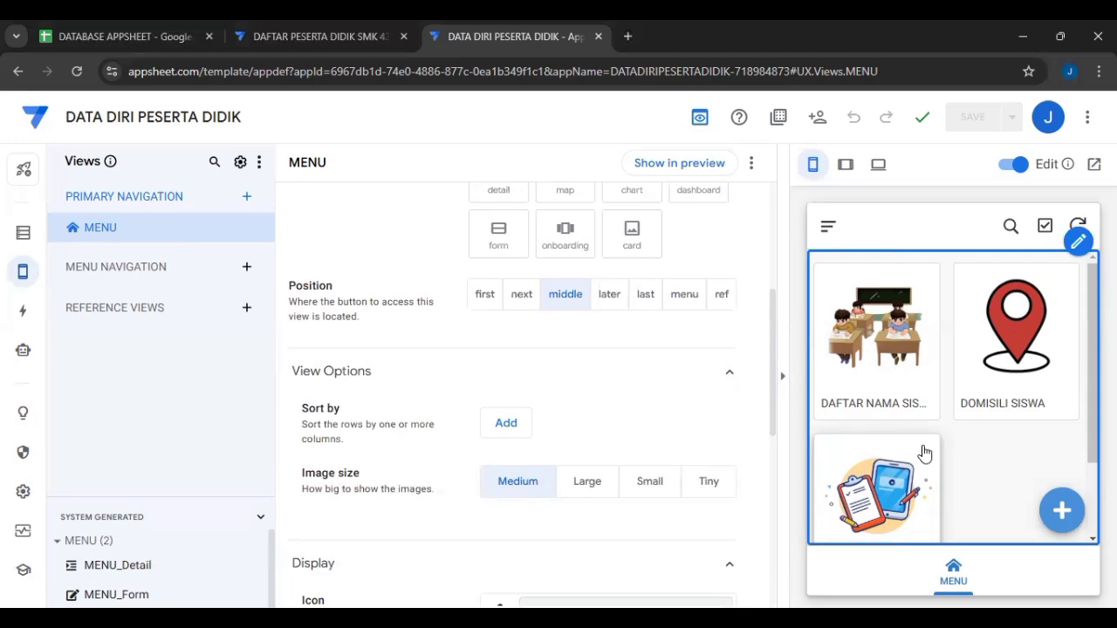
Step: Open the DAFTAR NAMA SISWA card in the app preview, examine its detail page, and return to the gallery
left_click(890, 326)
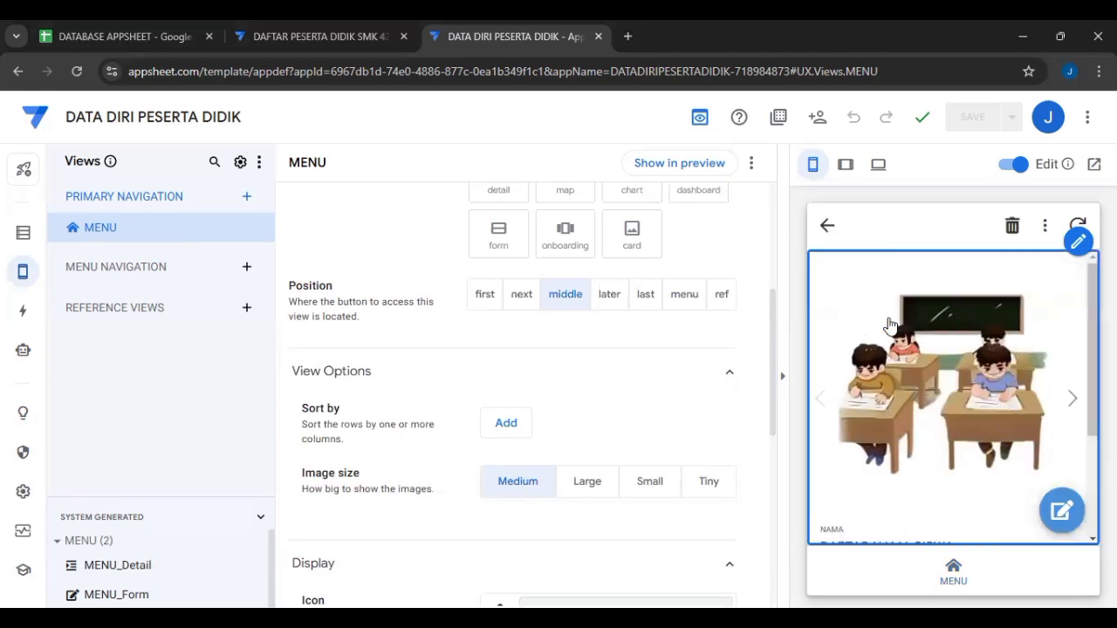
scroll(922, 419, "down", 3)
scroll(925, 425, "up", 3)
left_click(829, 226)
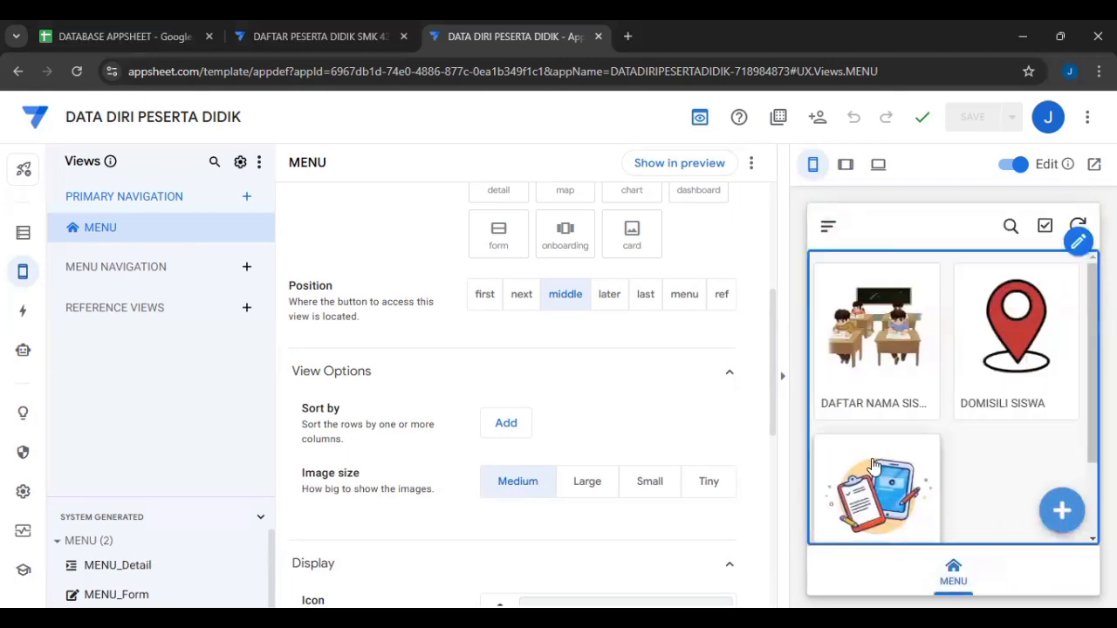
Step: Add the three SUB MENU tables from the DATABASE APPSHEET Google Sheets file in the APPSHEET folder, with update, add and delete permissions
left_click(23, 234)
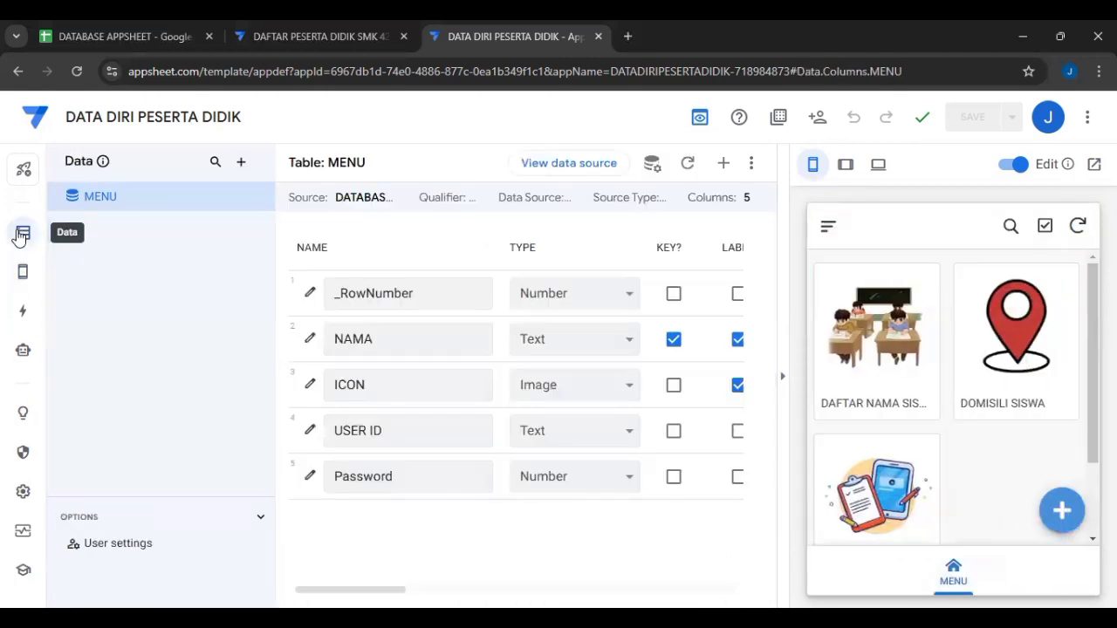
left_click(240, 161)
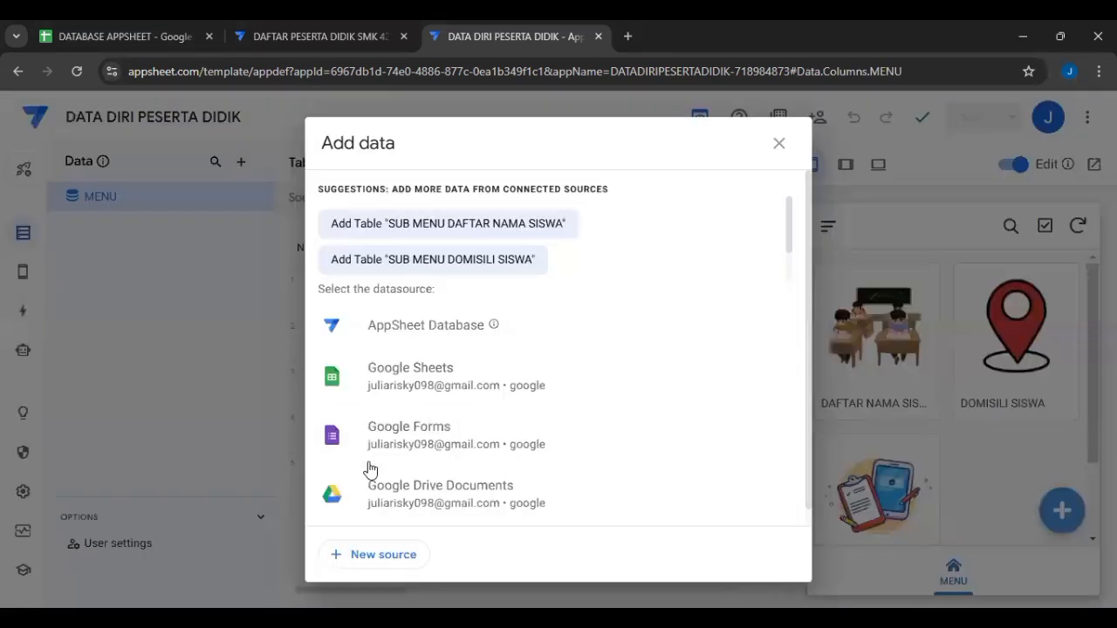
left_click(399, 373)
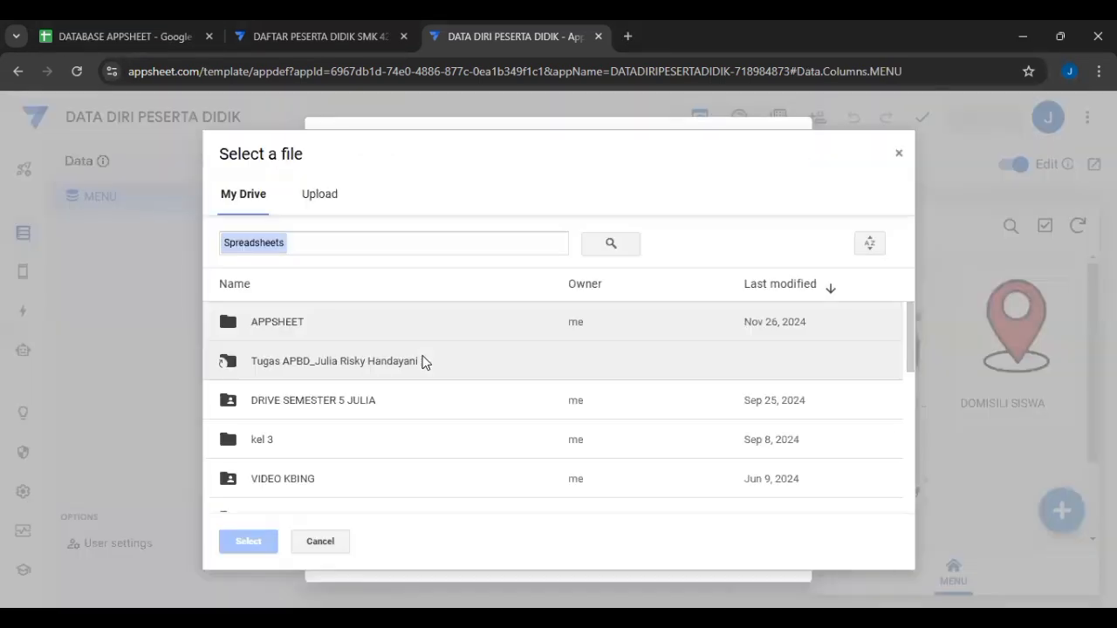
double_click(400, 318)
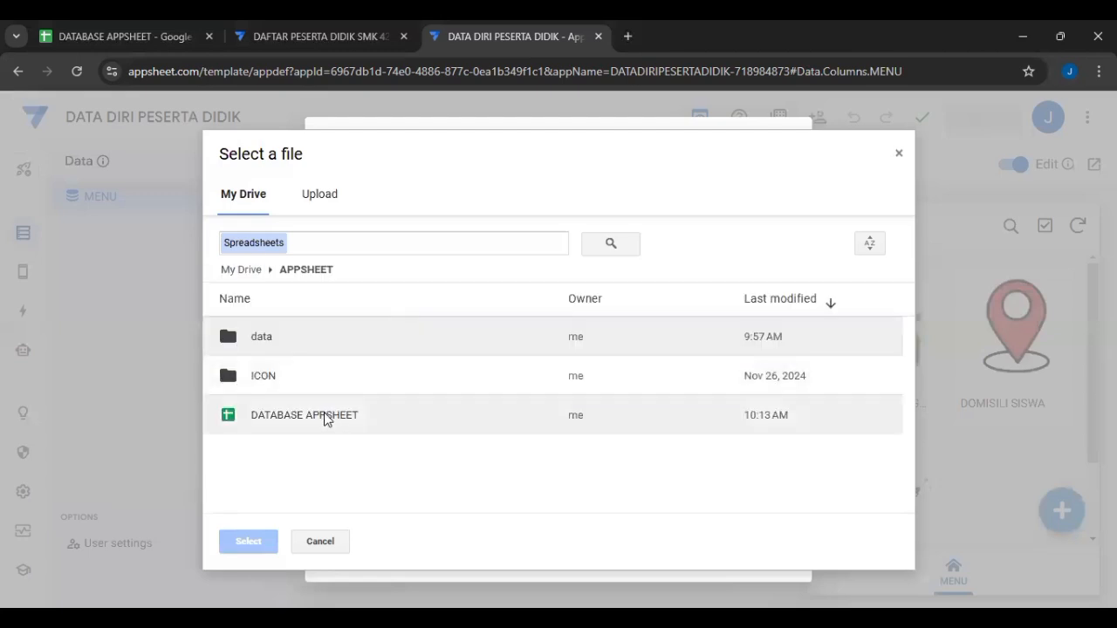
left_click(324, 417)
left_click(249, 542)
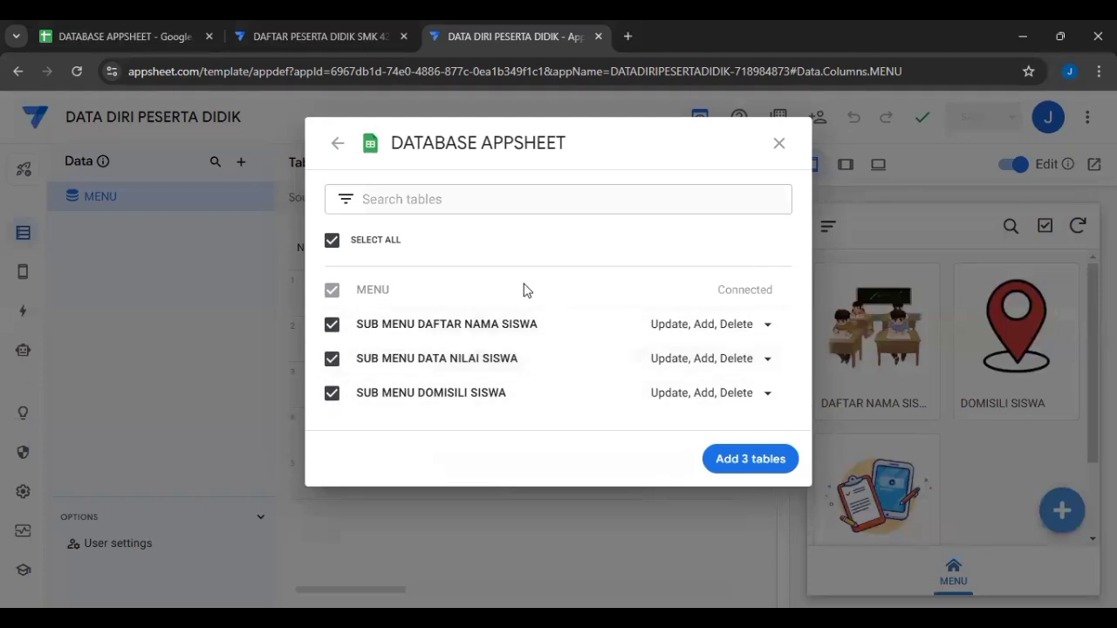
left_click(731, 340)
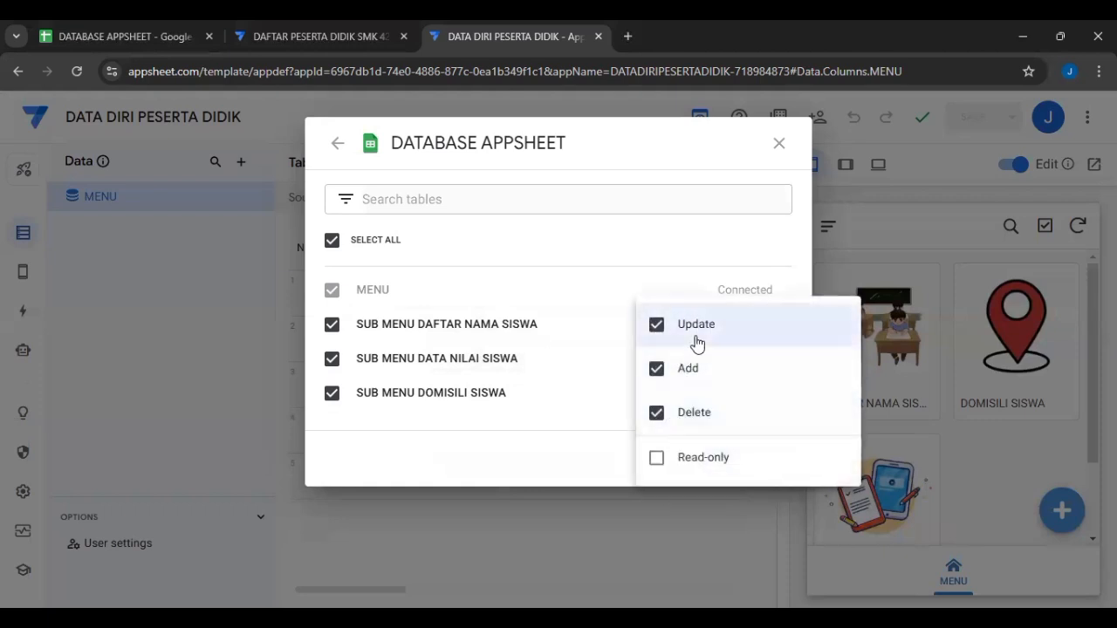
left_click(619, 276)
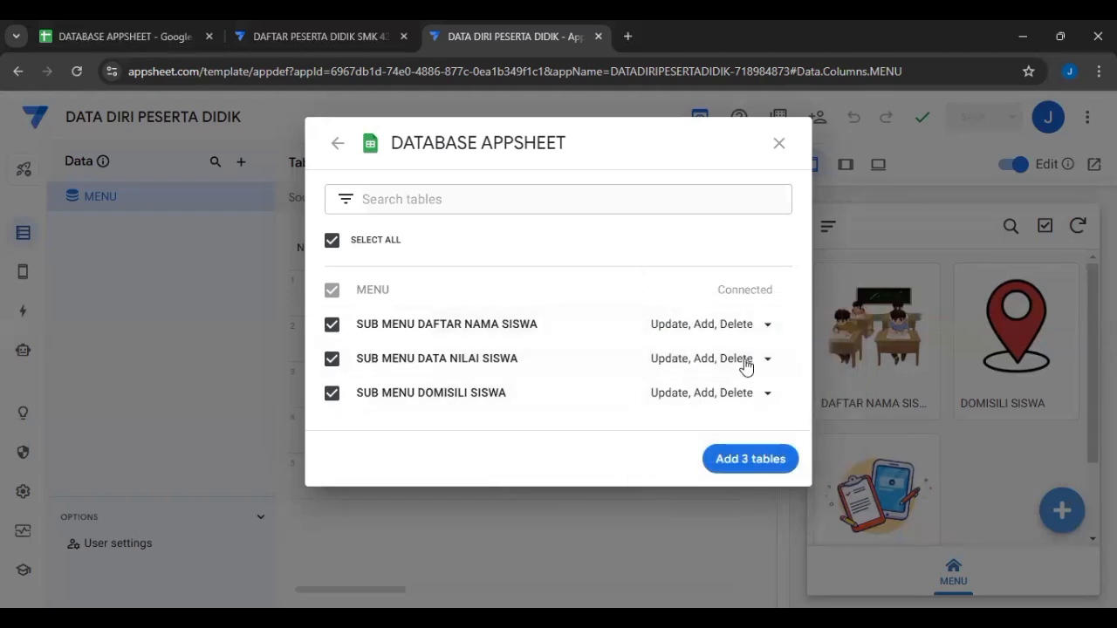
left_click(724, 463)
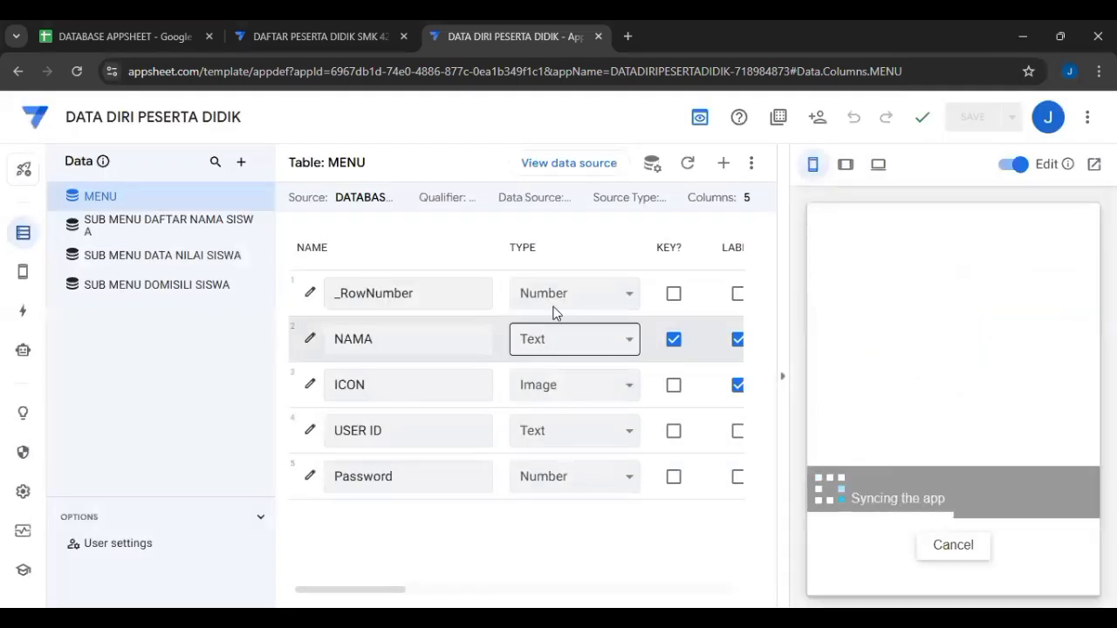
Step: Set the KELAS column's type to Text in the SUB MENU DAFTAR NAMA SISWA table
left_click(205, 231)
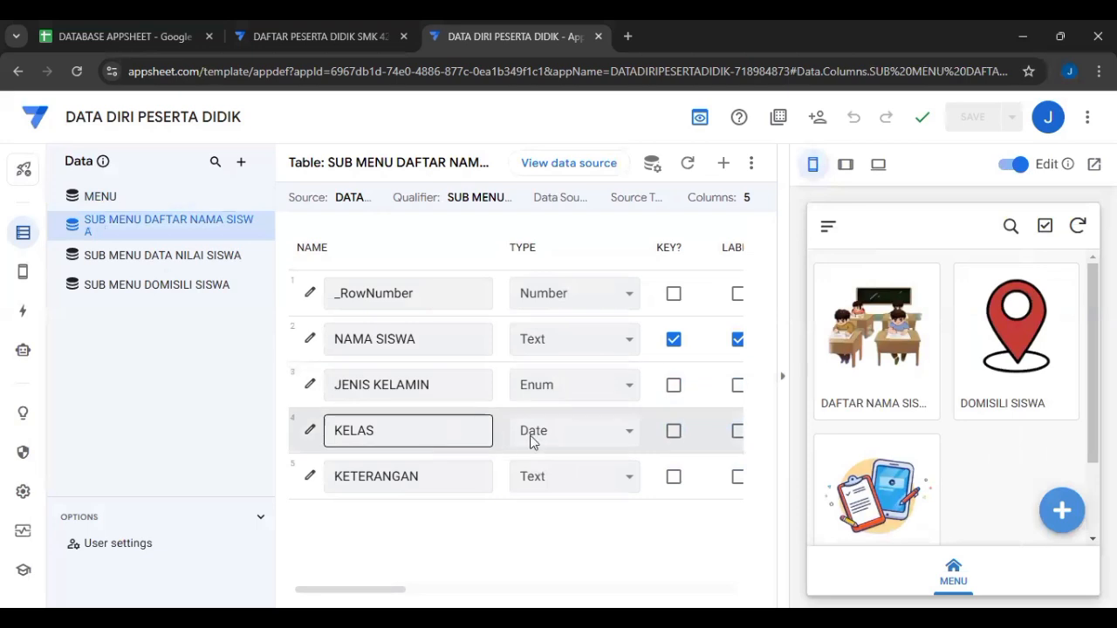
left_click(559, 431)
scroll(567, 347, "down", 5)
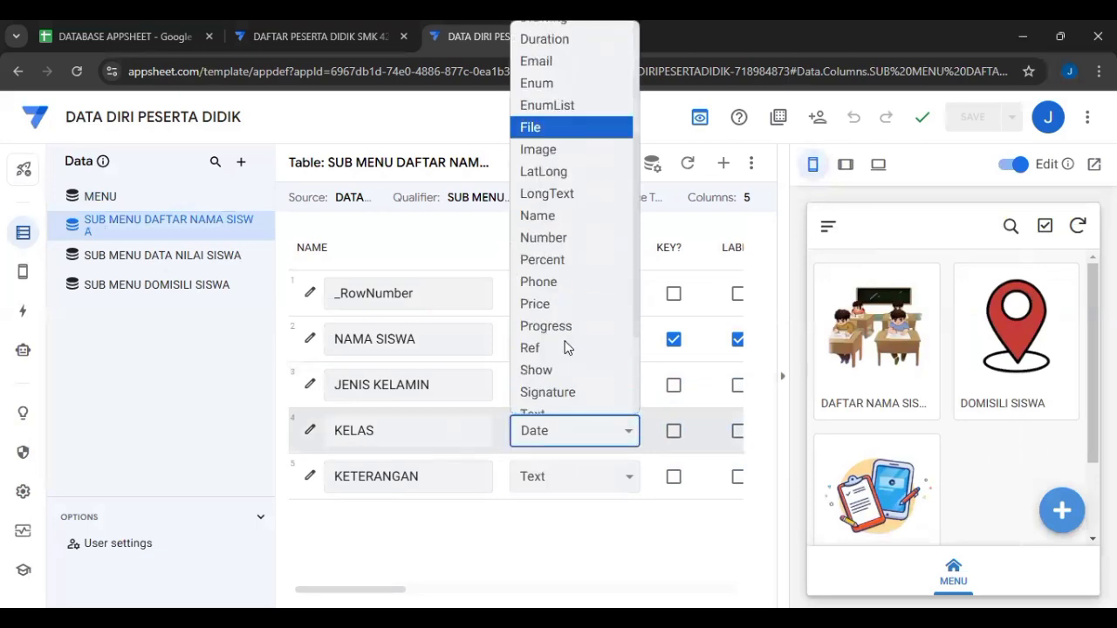
left_click(557, 272)
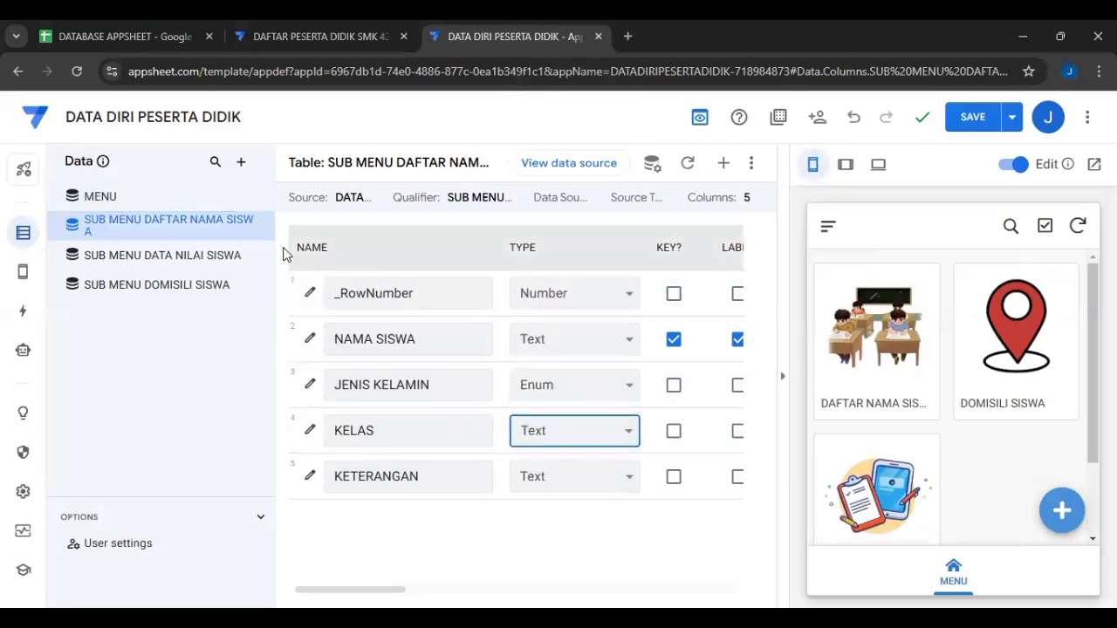
Step: Set the KELAS column's type to Text in SUB MENU DATA NILAI SISWA, and save the app after checking the SUB MENU DOMISILI SISWA columns
left_click(228, 258)
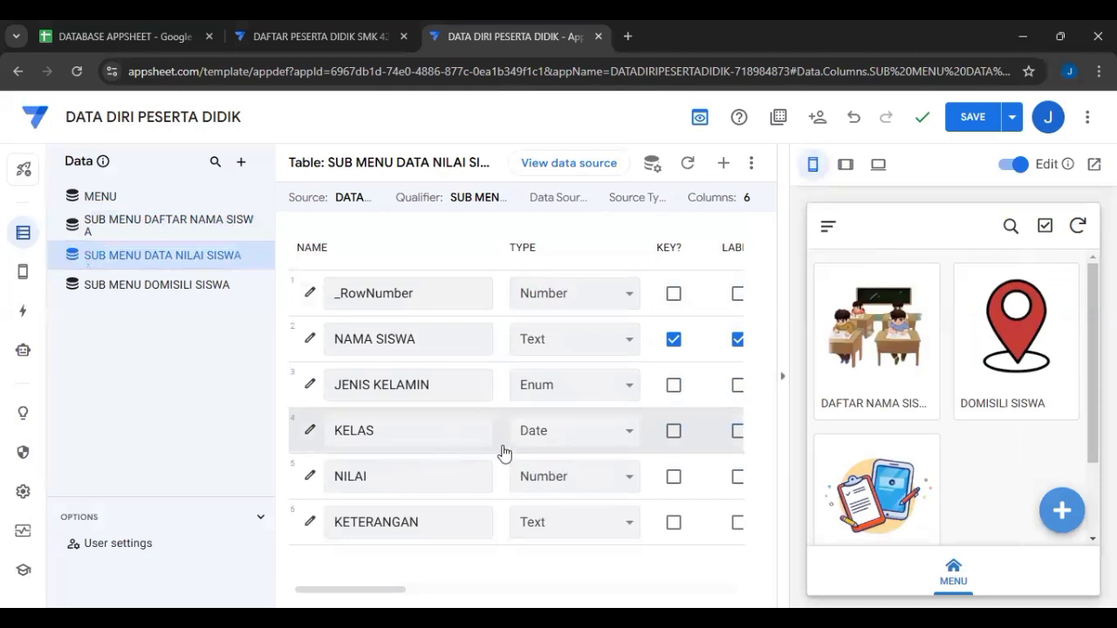
left_click(541, 444)
scroll(554, 288, "down", 4)
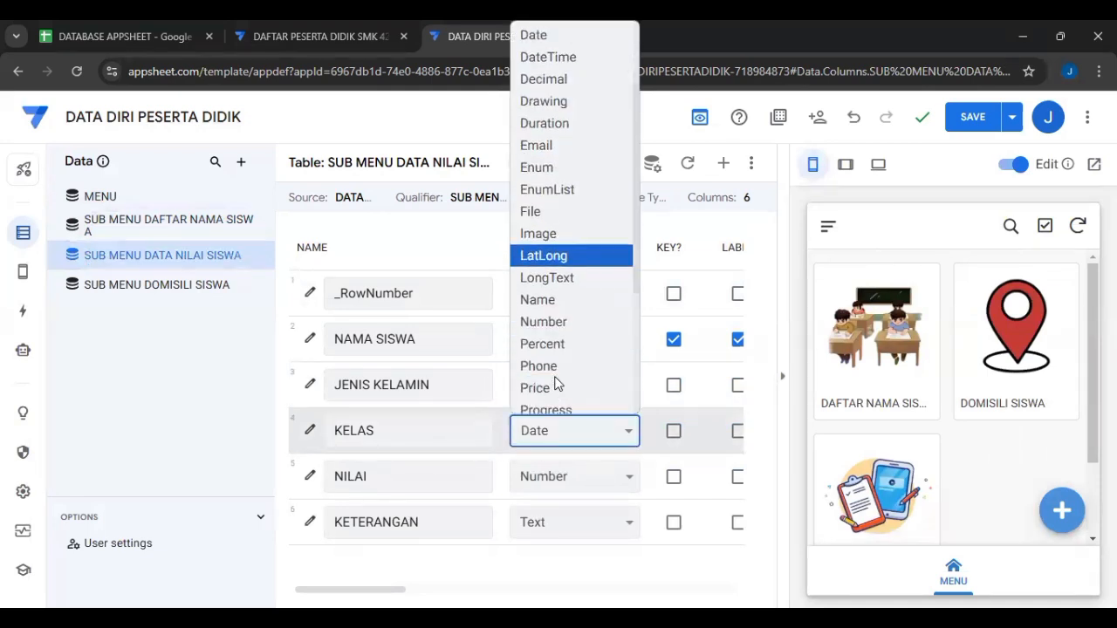
left_click(546, 292)
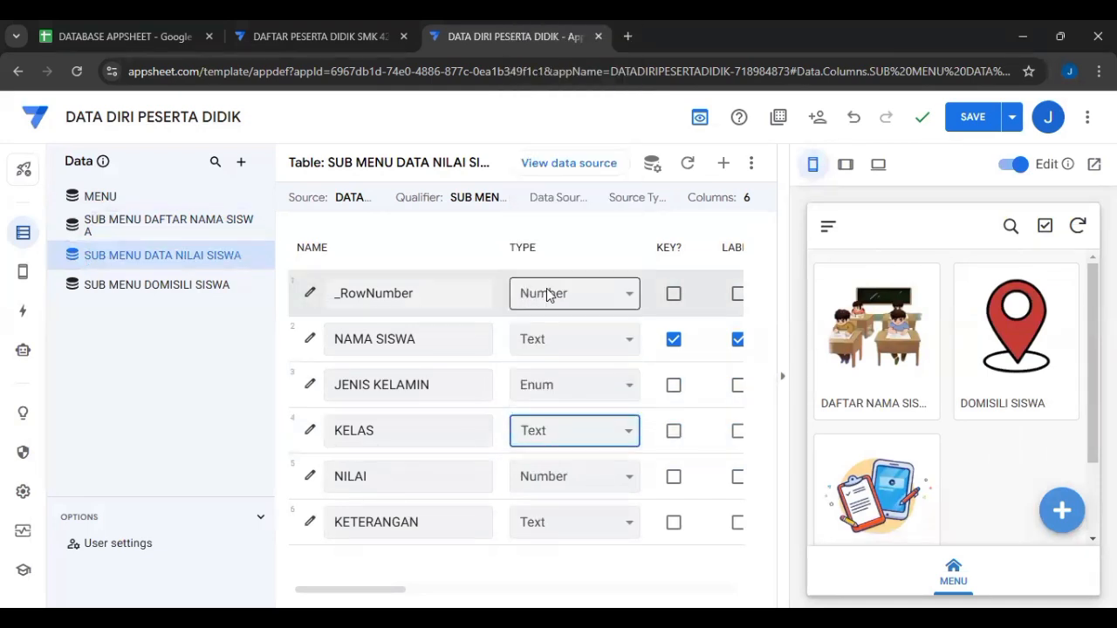
left_click(218, 281)
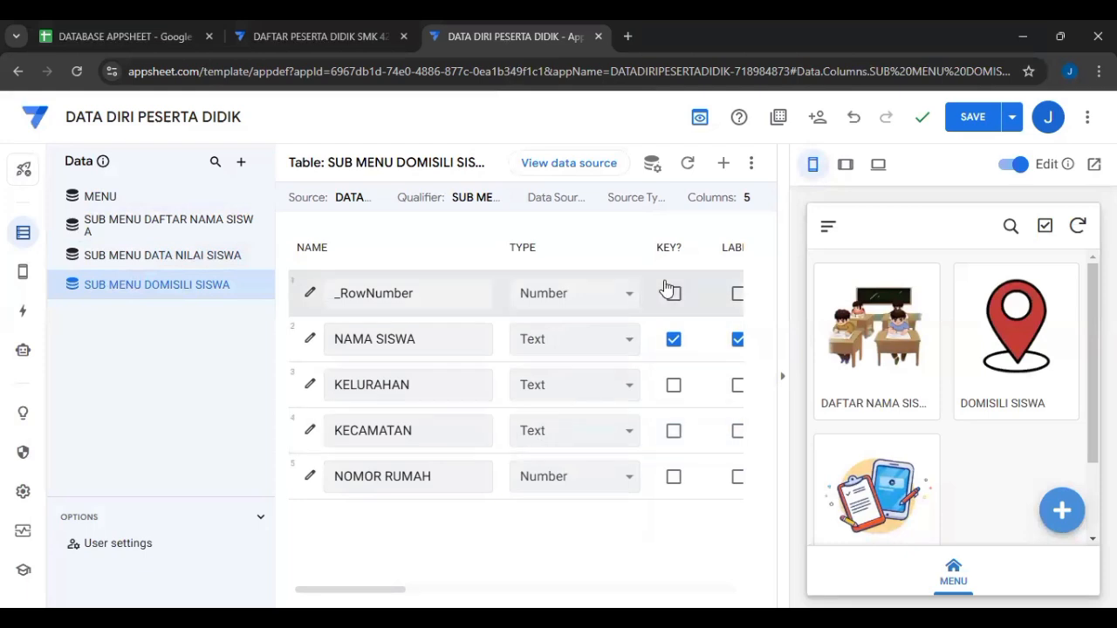
left_click(957, 119)
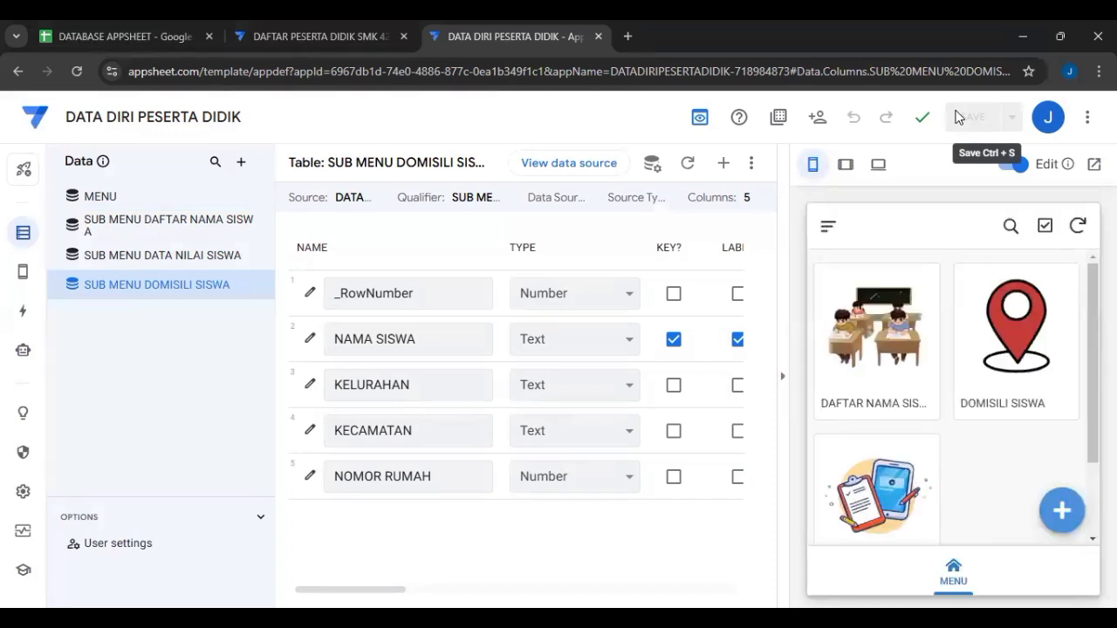
Step: Rename the MENU view to GO TO MENU, keep MENU as its data, and review its remaining settings
left_click(23, 272)
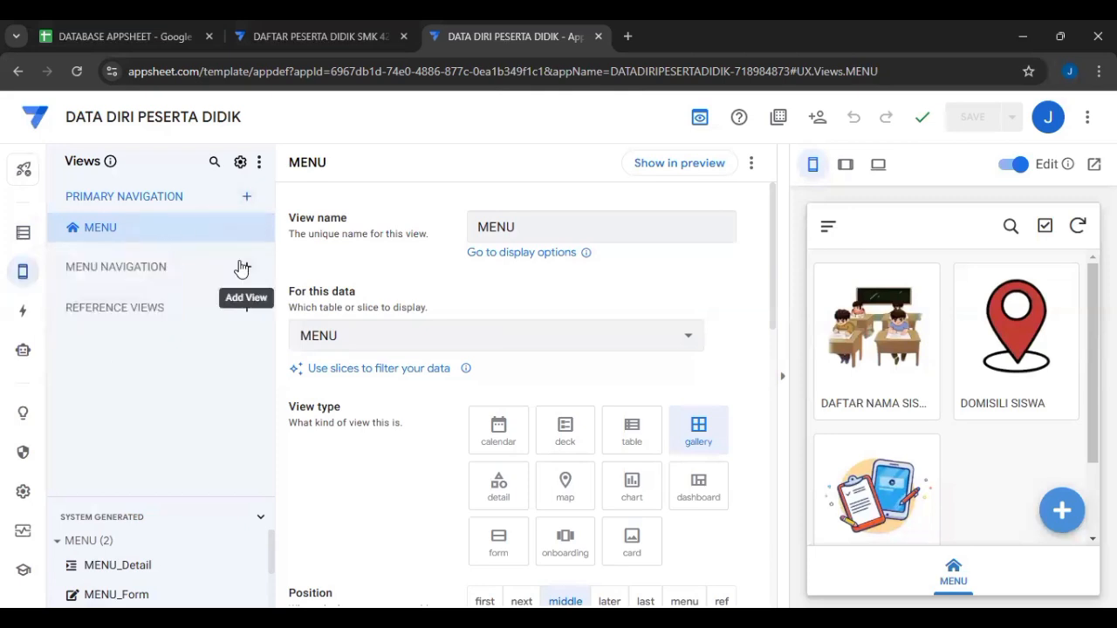
left_click(498, 229)
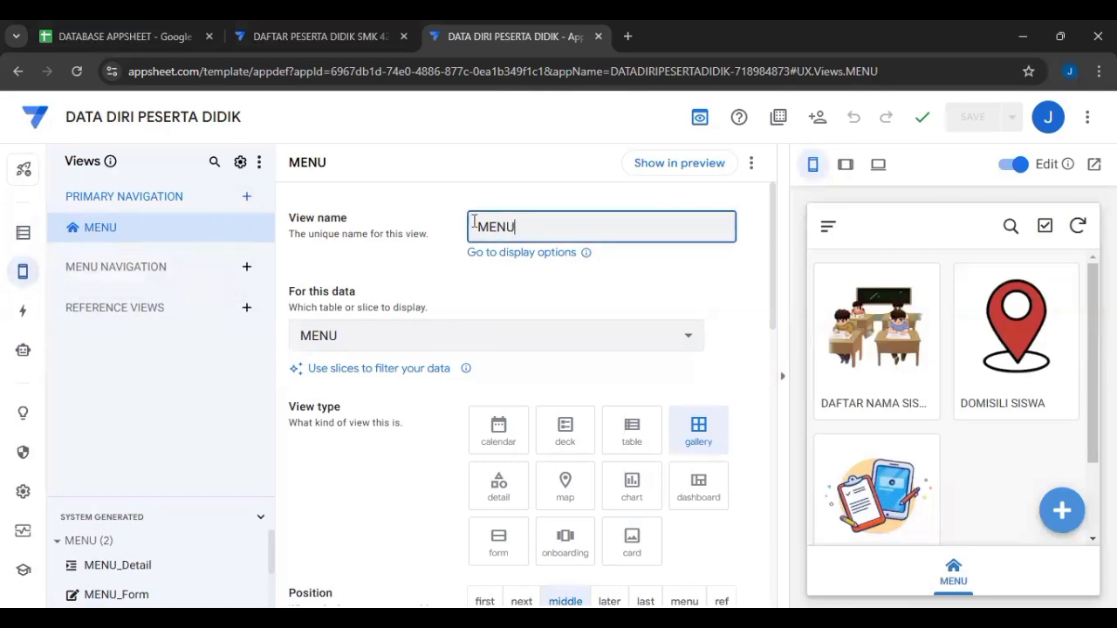
left_click(479, 226)
type("GO TO")
left_click(474, 338)
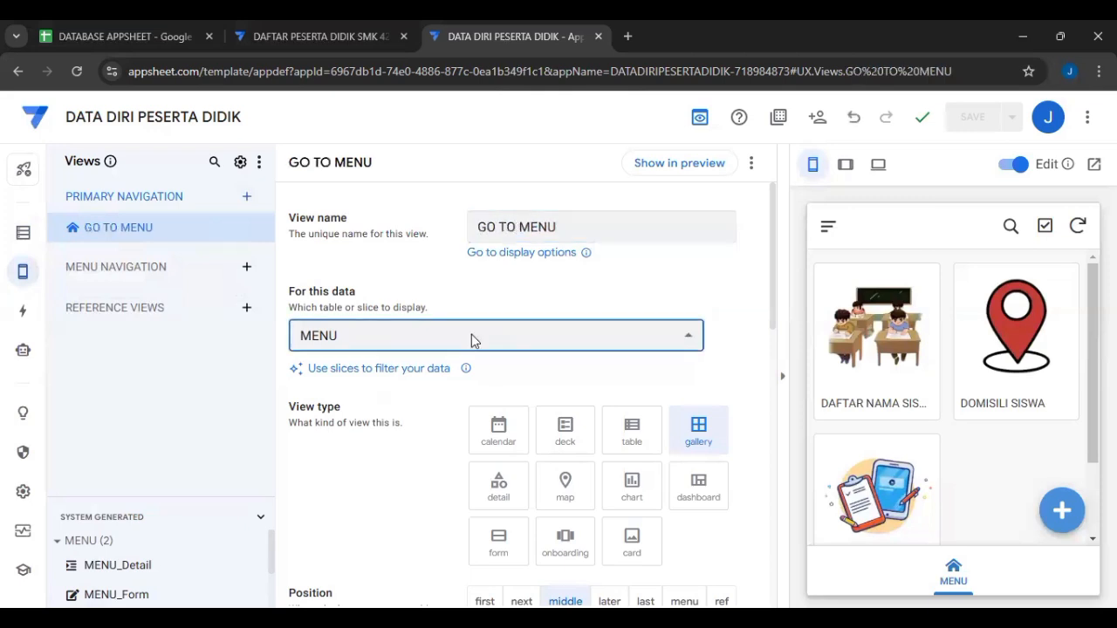
left_click(455, 374)
scroll(454, 381, "down", 1)
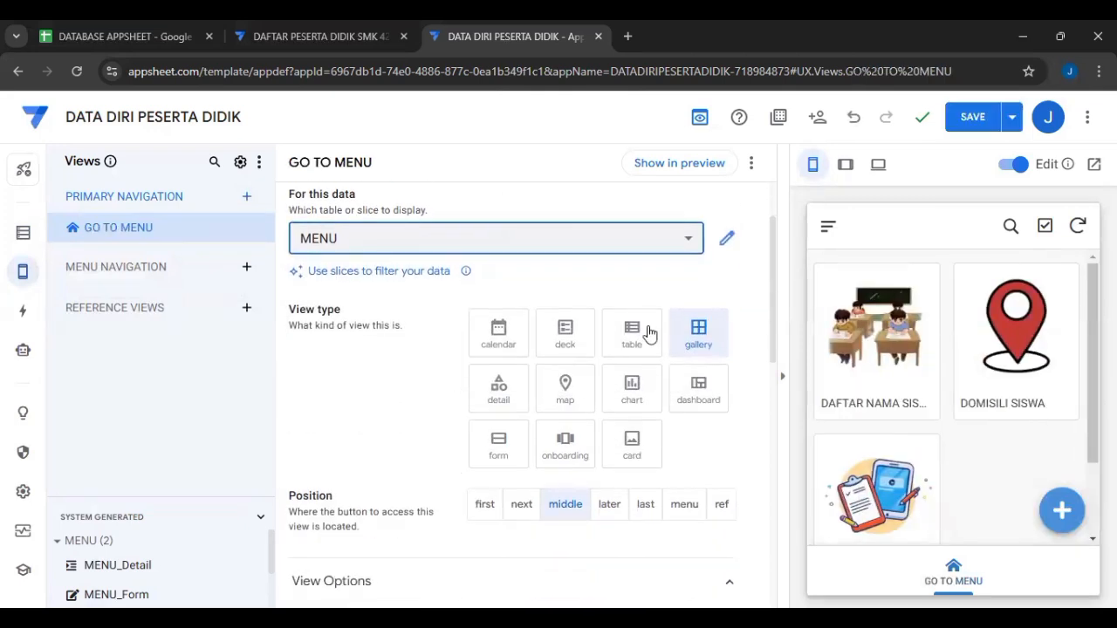
scroll(708, 351, "down", 1)
scroll(707, 351, "down", 6)
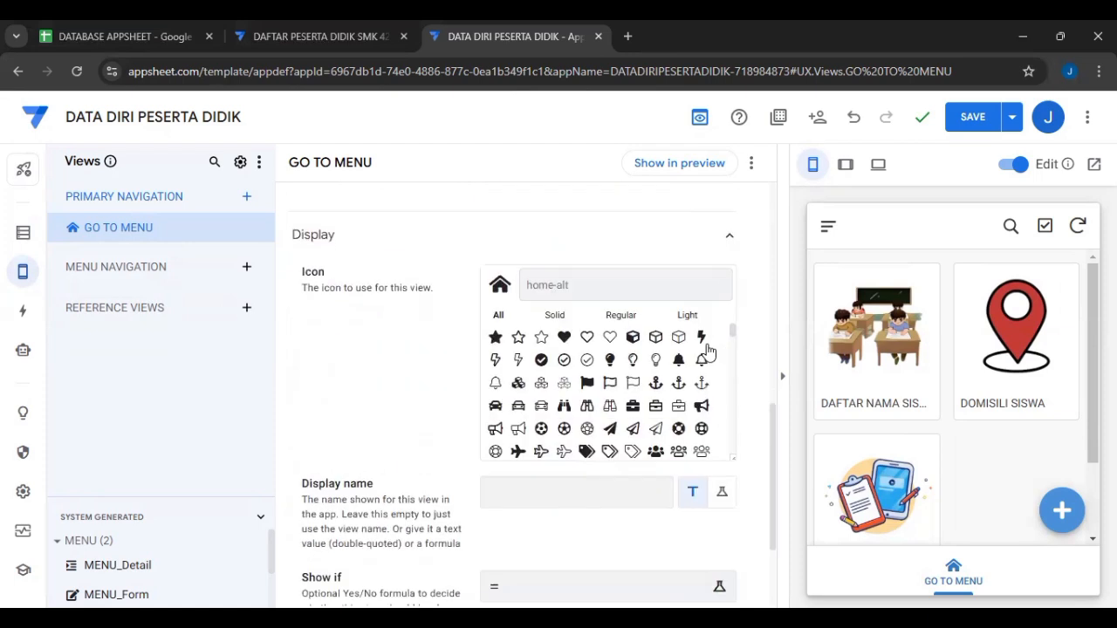
scroll(727, 272, "up", 10)
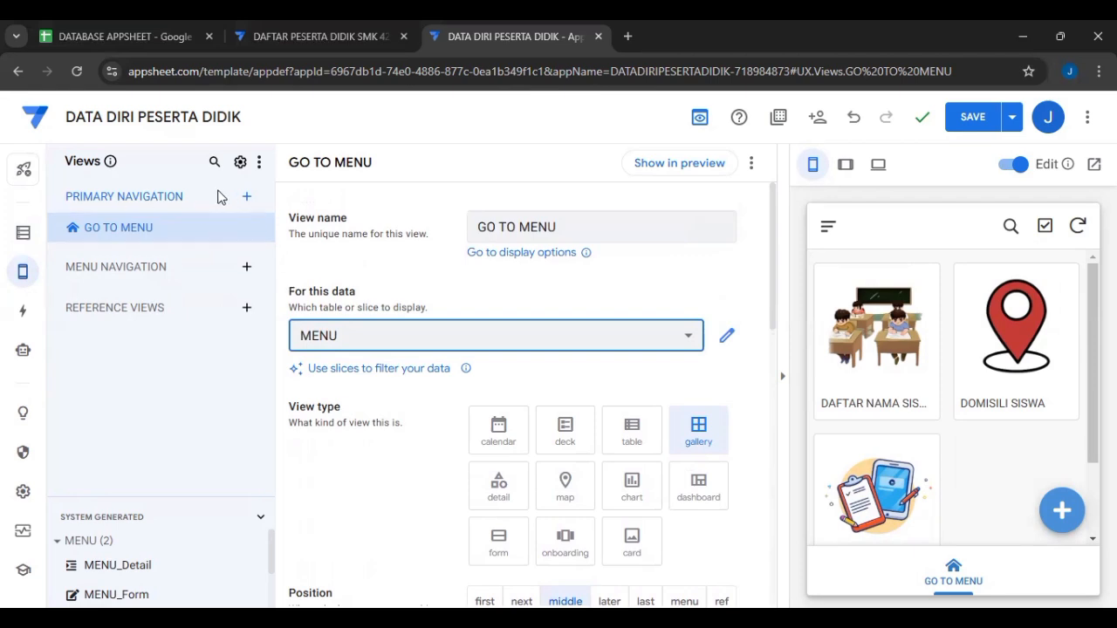
Step: Create a new primary navigation view that uses the SUB MENU DAFTAR NAMA SISWA table as its data
left_click(247, 195)
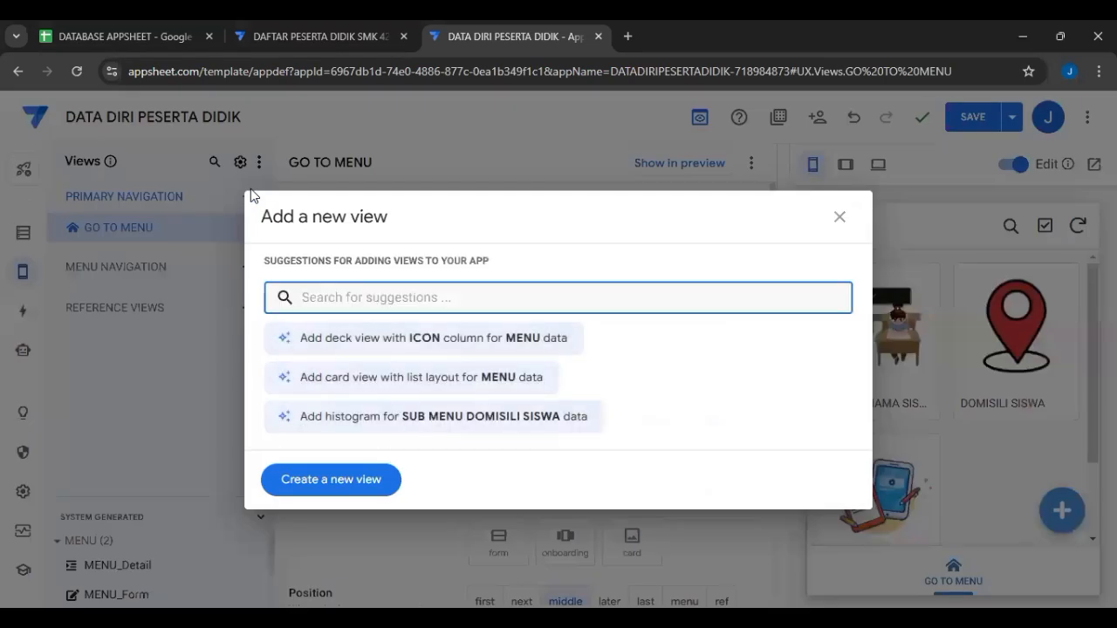
left_click(352, 489)
left_click(443, 339)
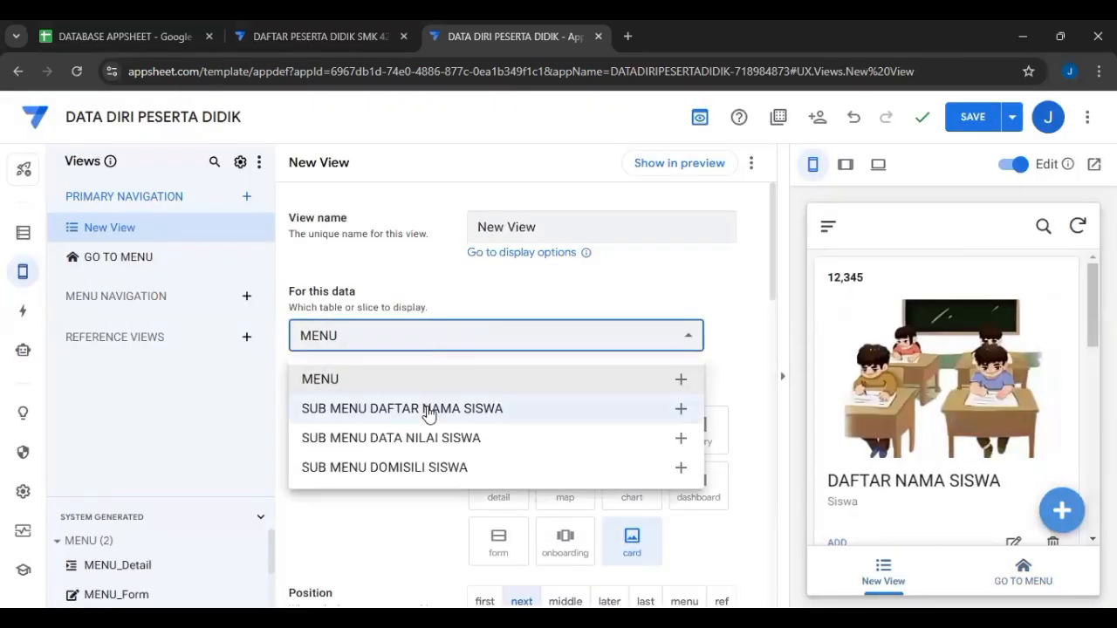
left_click(428, 411)
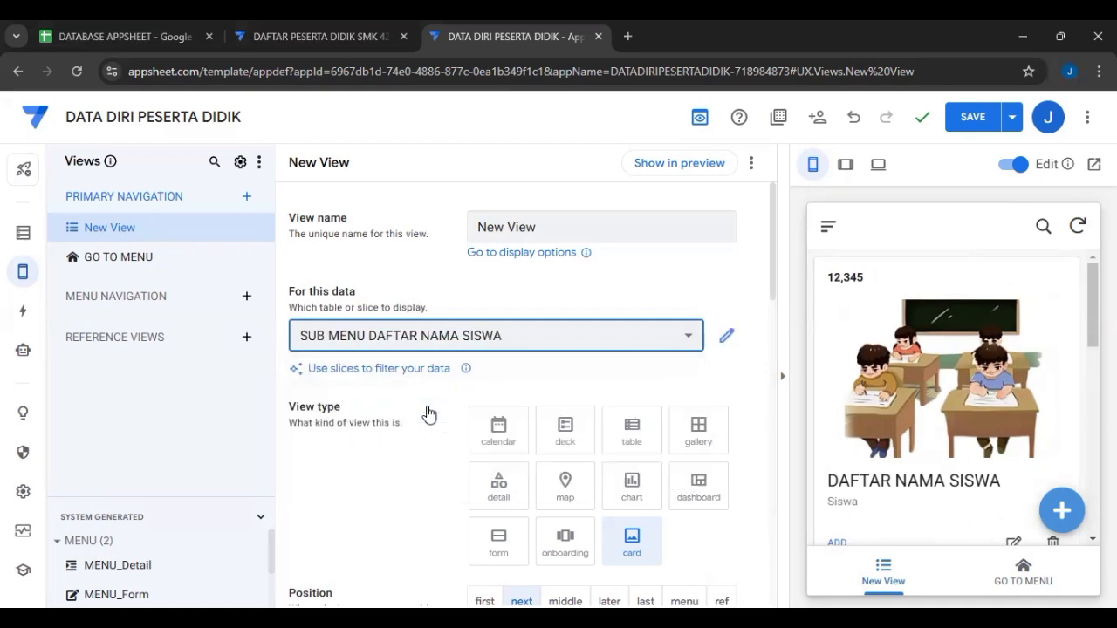
Step: Name the new view MENU DAFTAR NAMA SISWA
left_click_drag(541, 225, 475, 237)
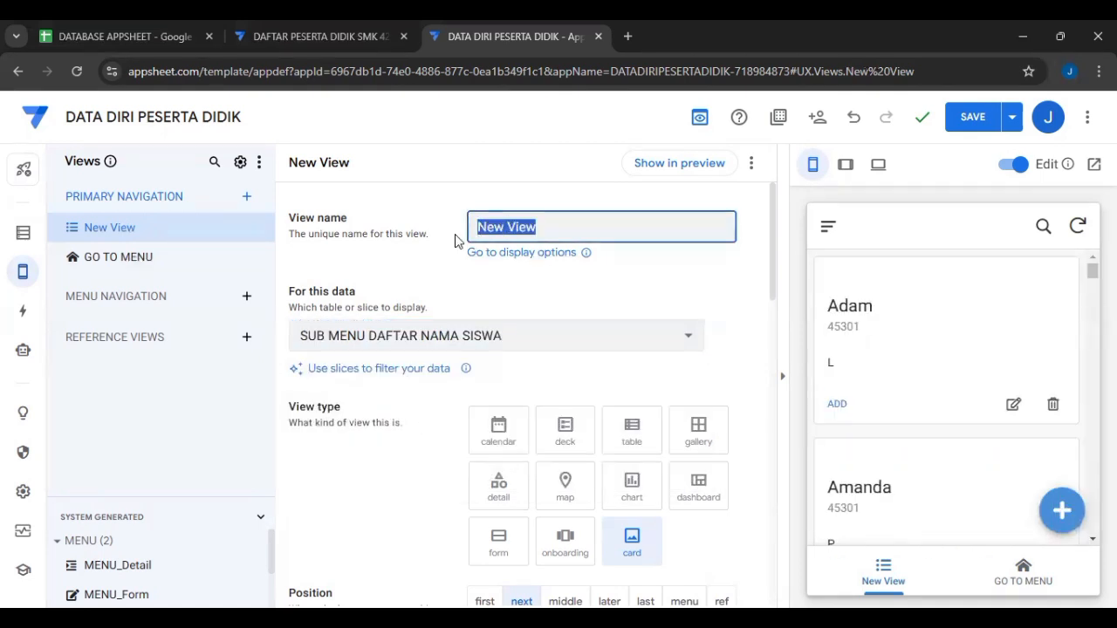
type("suB MENU DAFTAR NAMA SISWA")
left_click(583, 296)
scroll(583, 296, "down", 1)
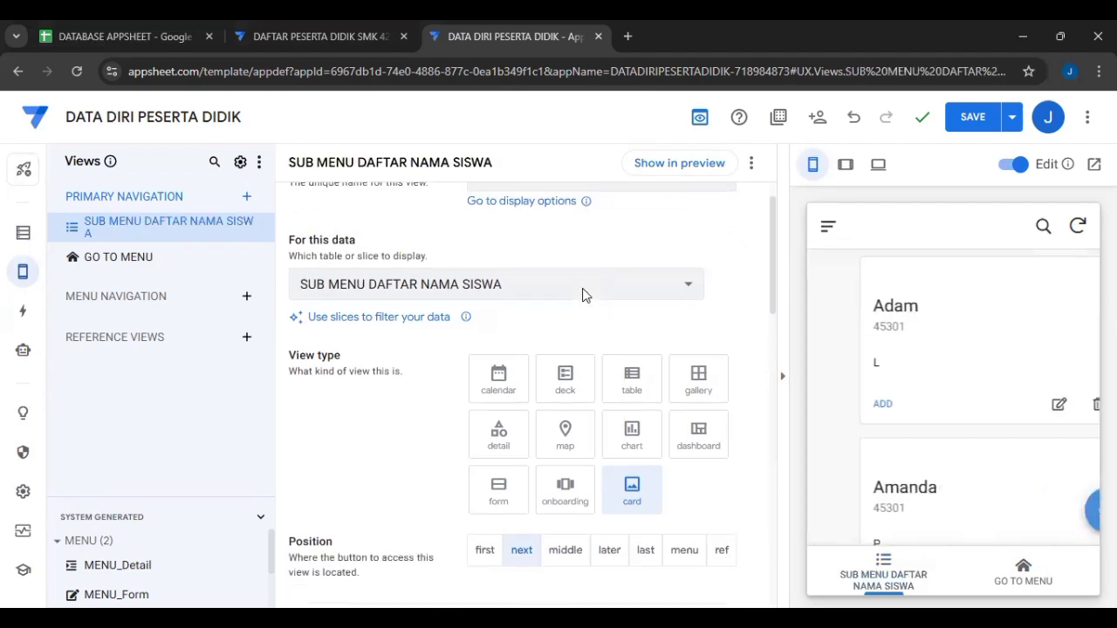
scroll(583, 296, "up", 1)
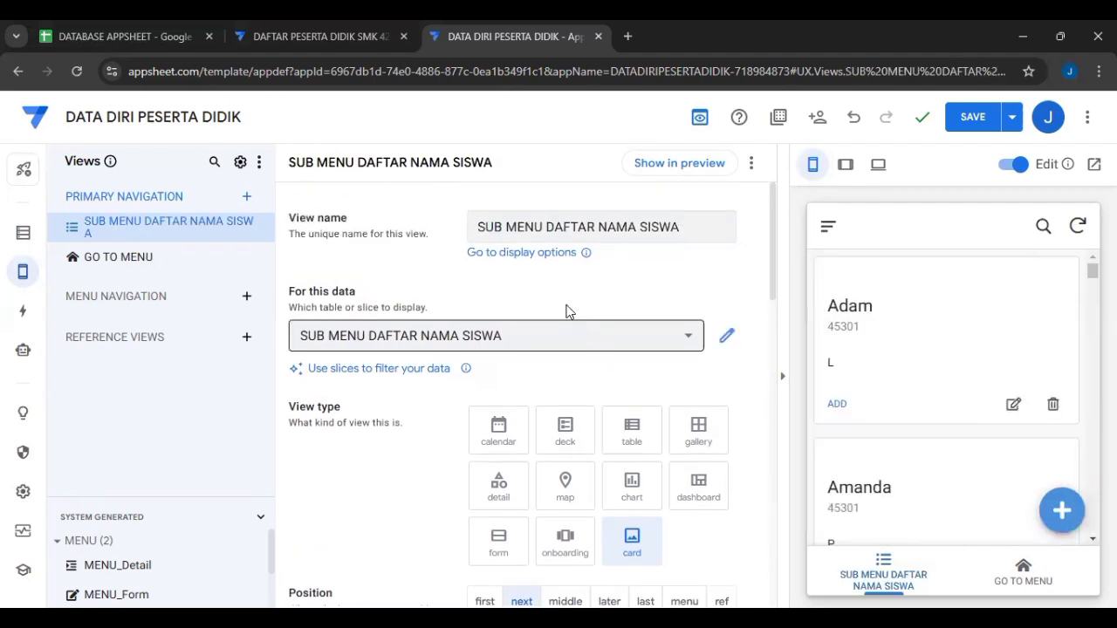
double_click(494, 226)
key("BackSpace")
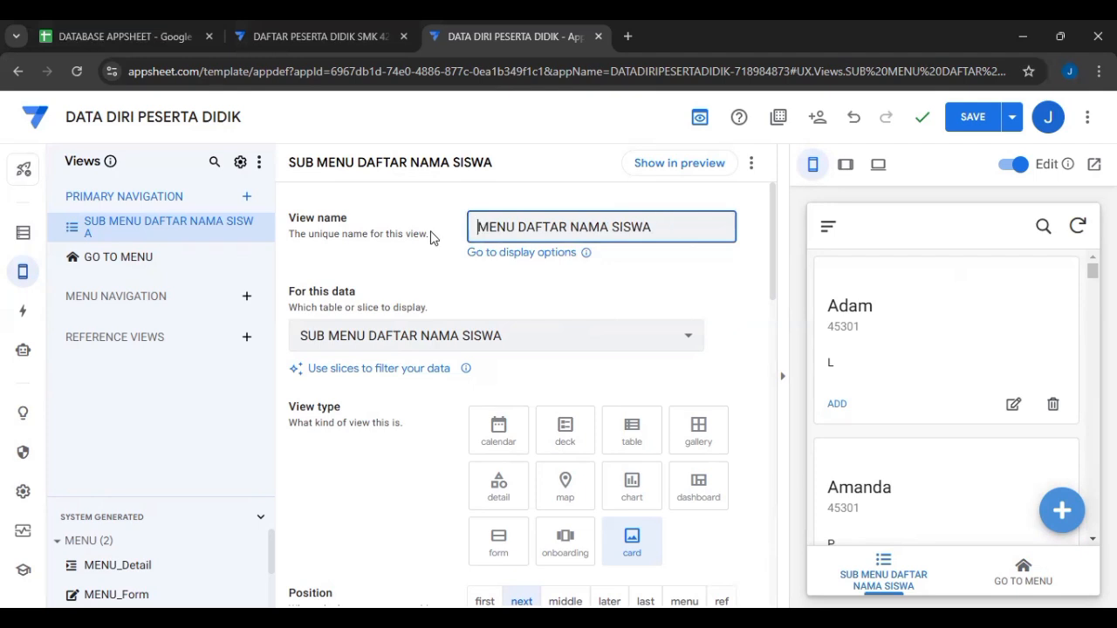
left_click(692, 393)
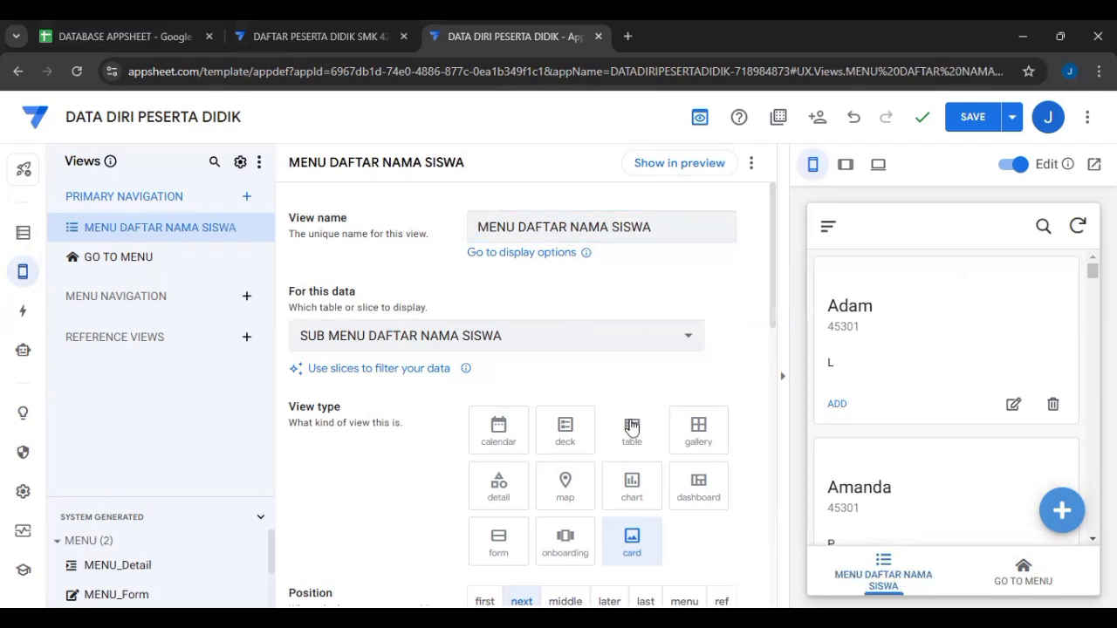
Step: Set the MENU DAFTAR NAMA SISWA view to the table type with the ref position, and save the app
left_click(632, 430)
scroll(978, 411, "right", 3)
scroll(979, 411, "left", 3)
scroll(978, 411, "right", 3)
scroll(695, 387, "down", 3)
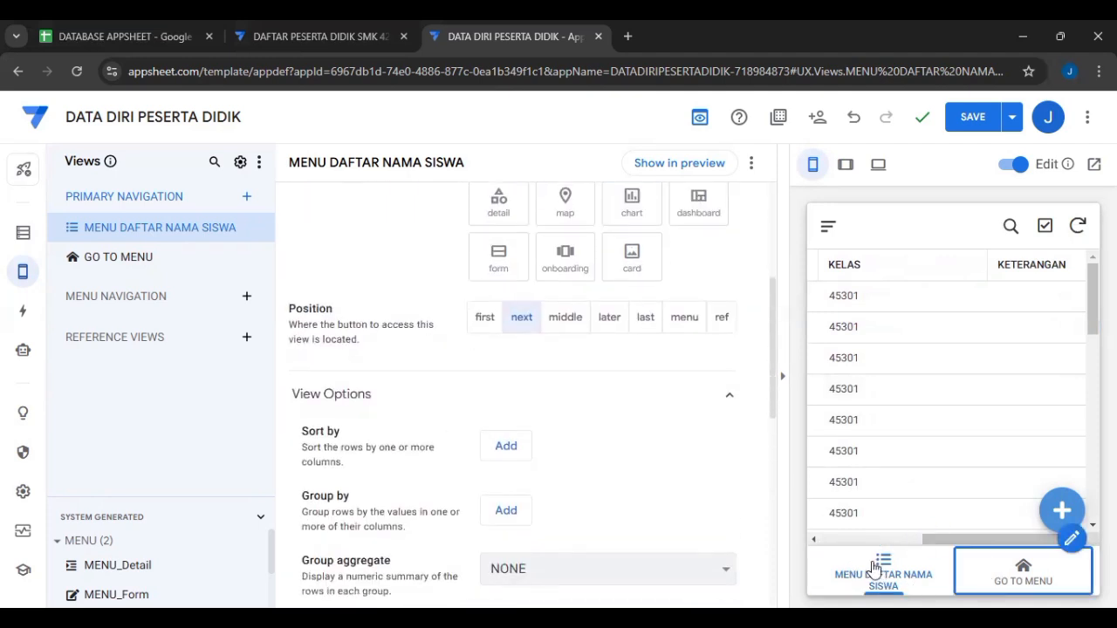
left_click(721, 323)
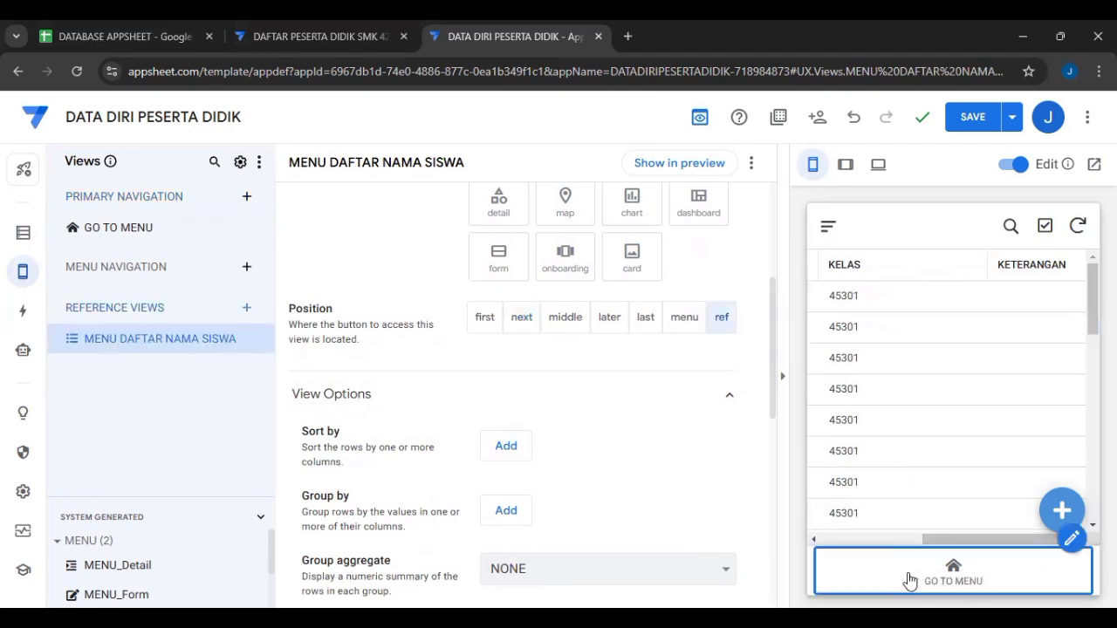
left_click(584, 381)
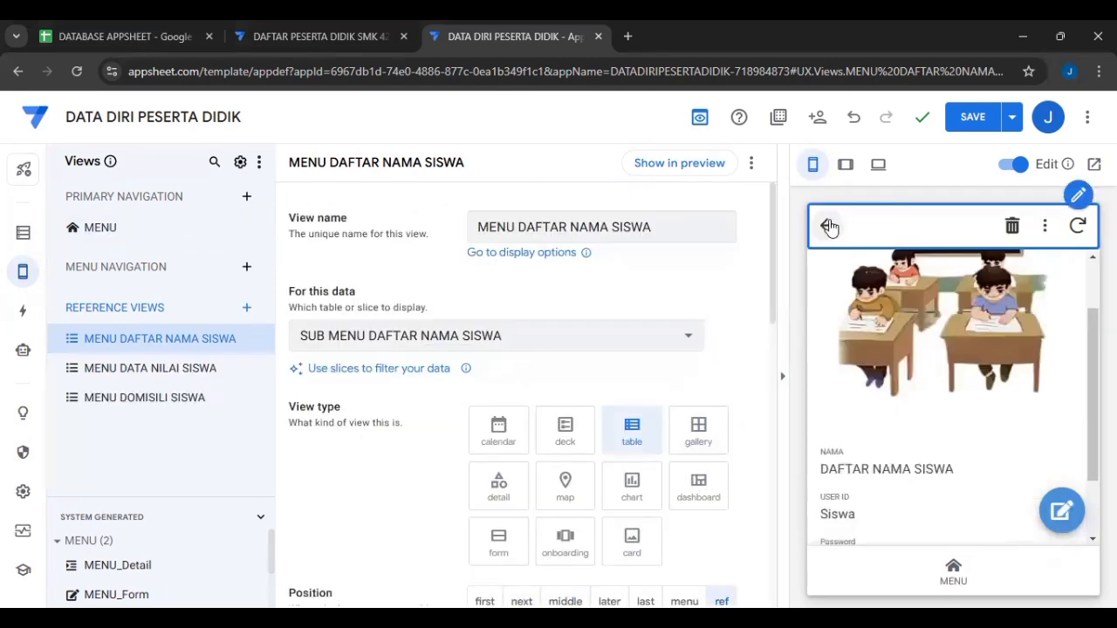
left_click(972, 117)
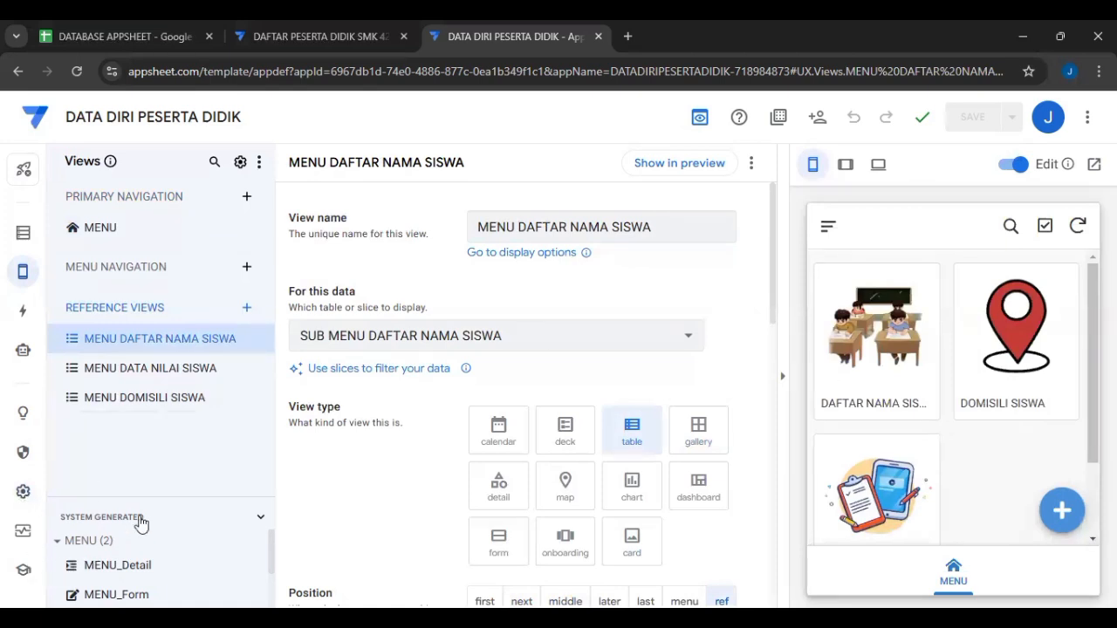
Step: Set the app theme's primary color to pink and choose the icon of people inside circling arrows as the app logo
left_click(22, 491)
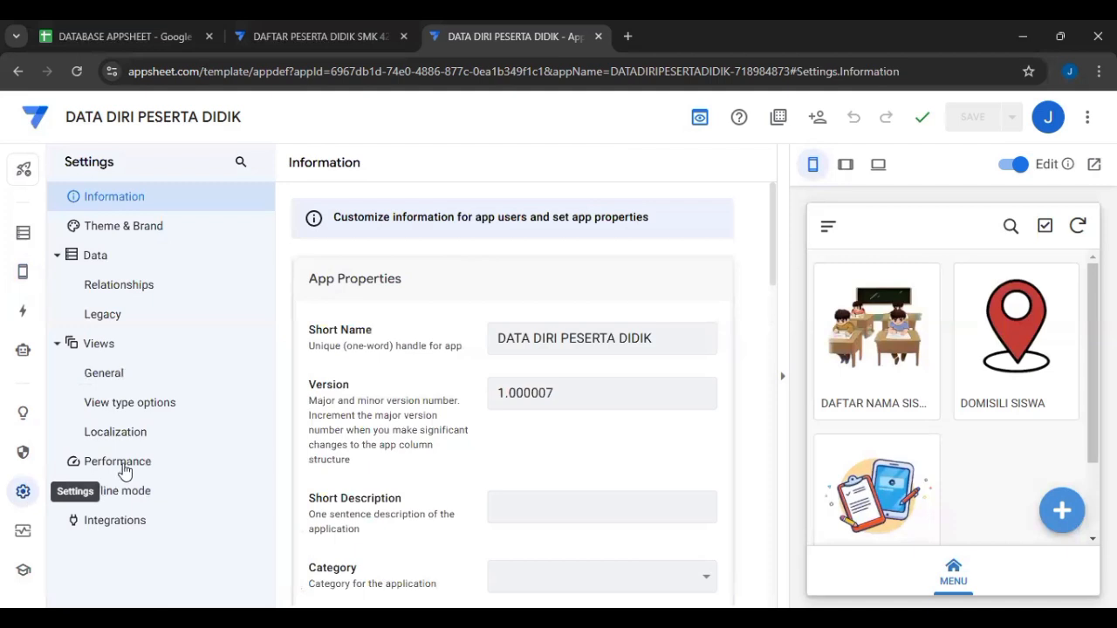
scroll(511, 411, "down", 2)
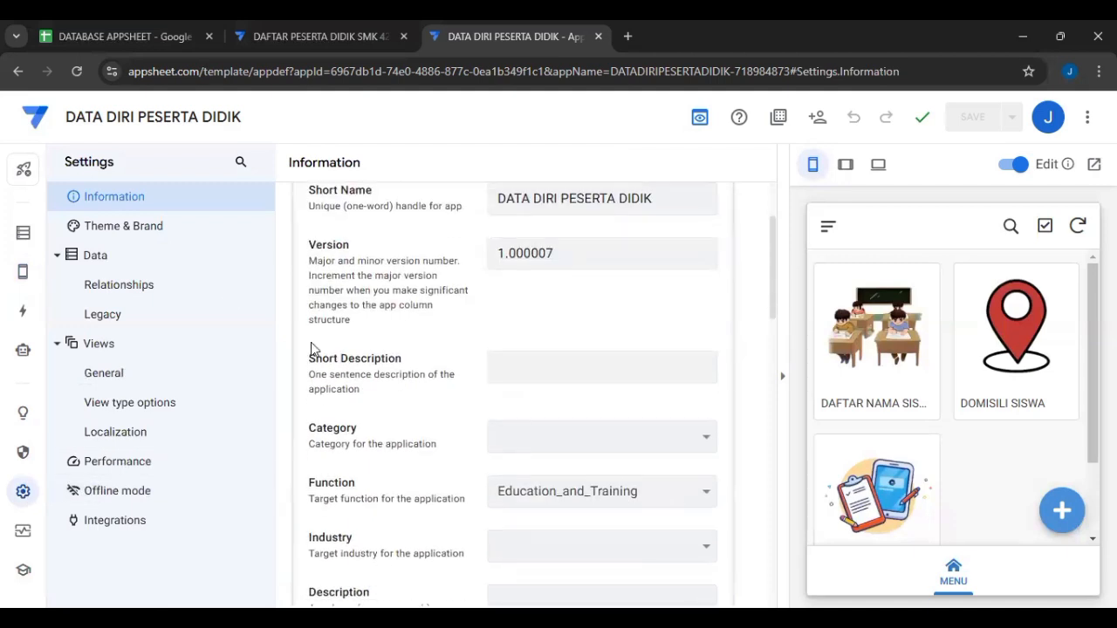
left_click(188, 232)
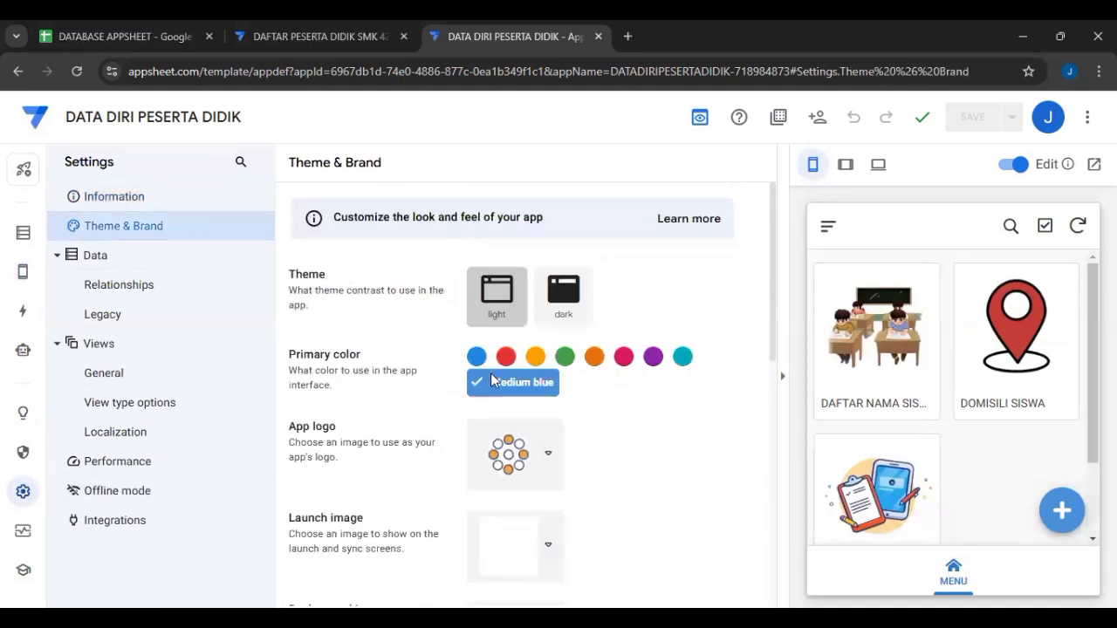
left_click(623, 358)
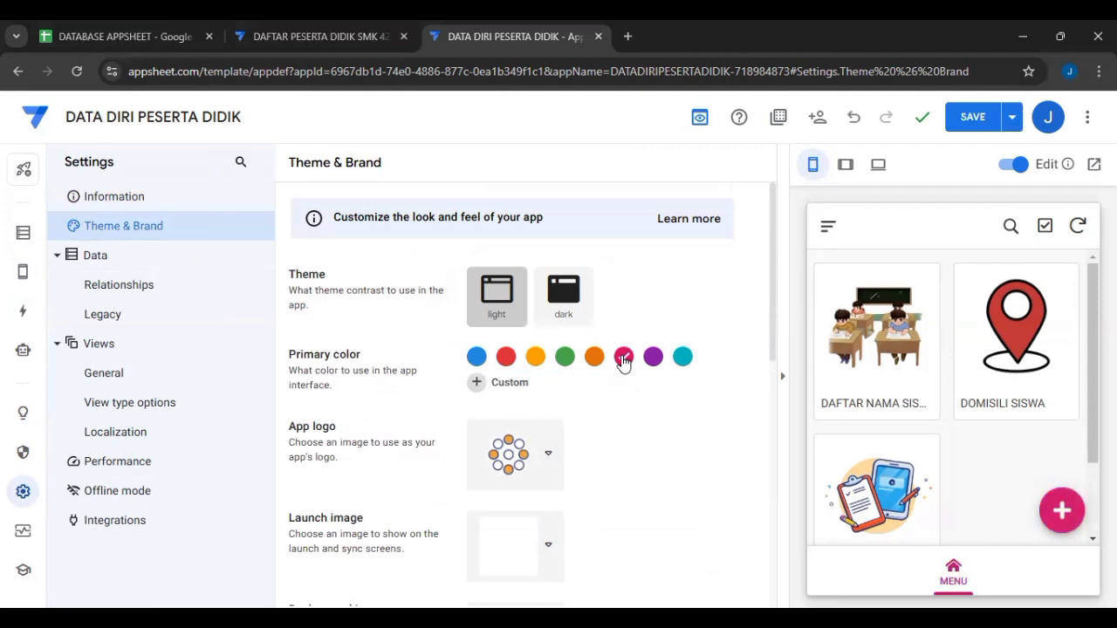
left_click(530, 463)
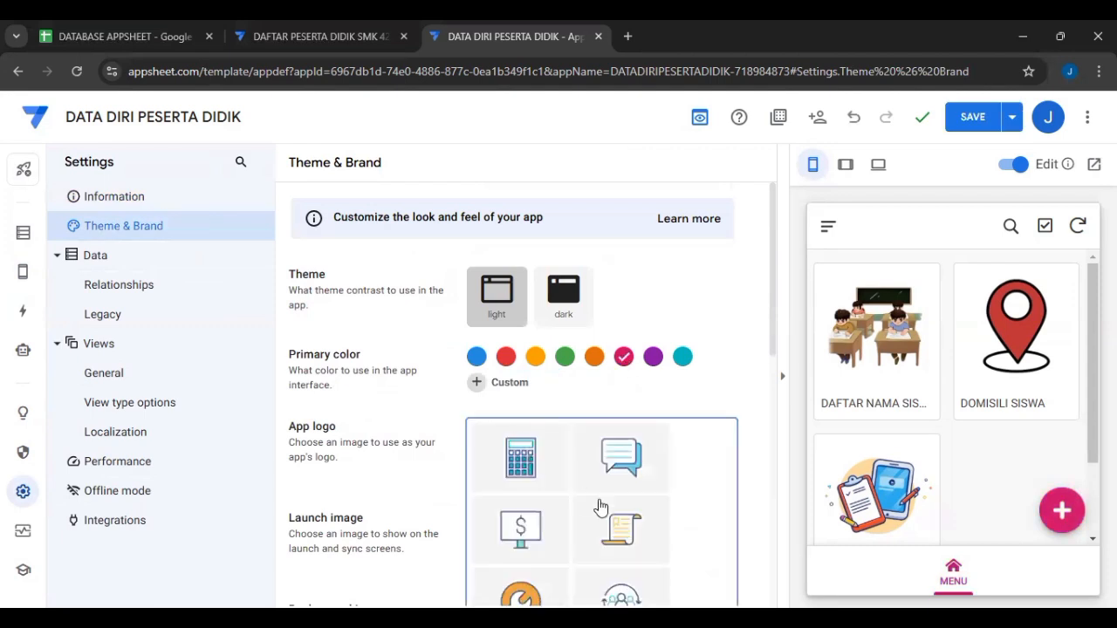
scroll(598, 502, "down", 3)
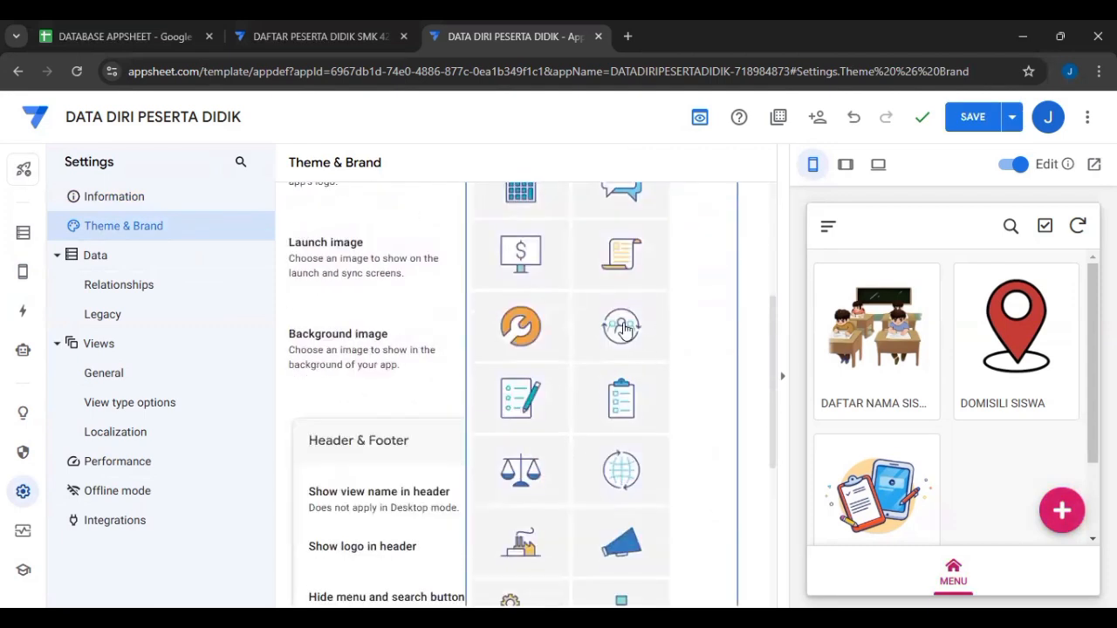
left_click(622, 328)
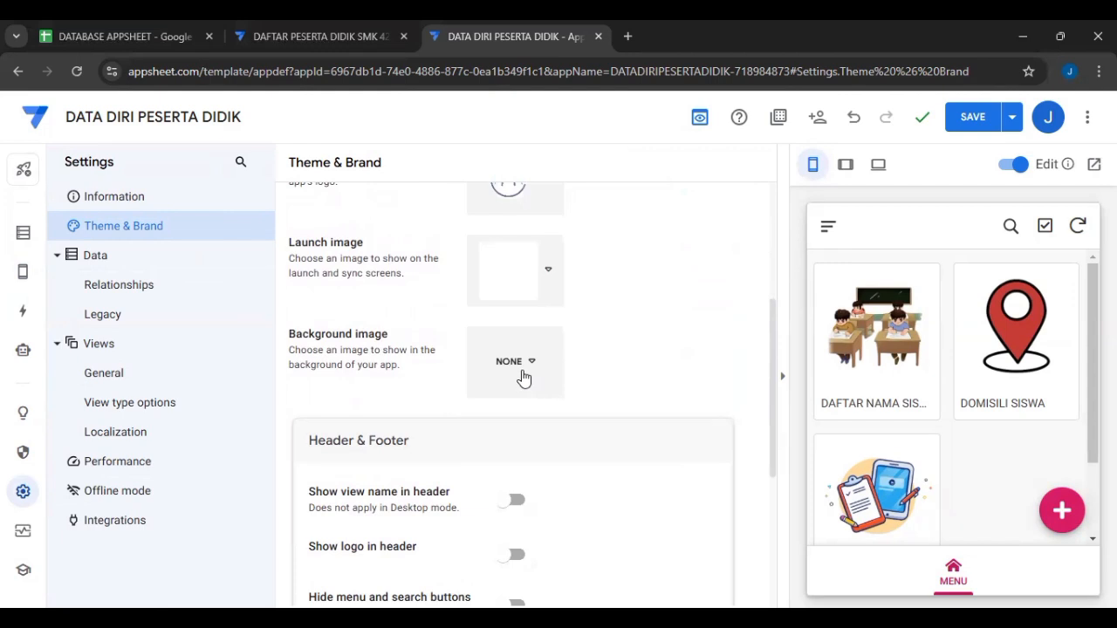
Step: Choose the pale blue grid pattern as the background image and set the header and footer style to a white header with colored footer
left_click(523, 377)
scroll(626, 469, "down", 1)
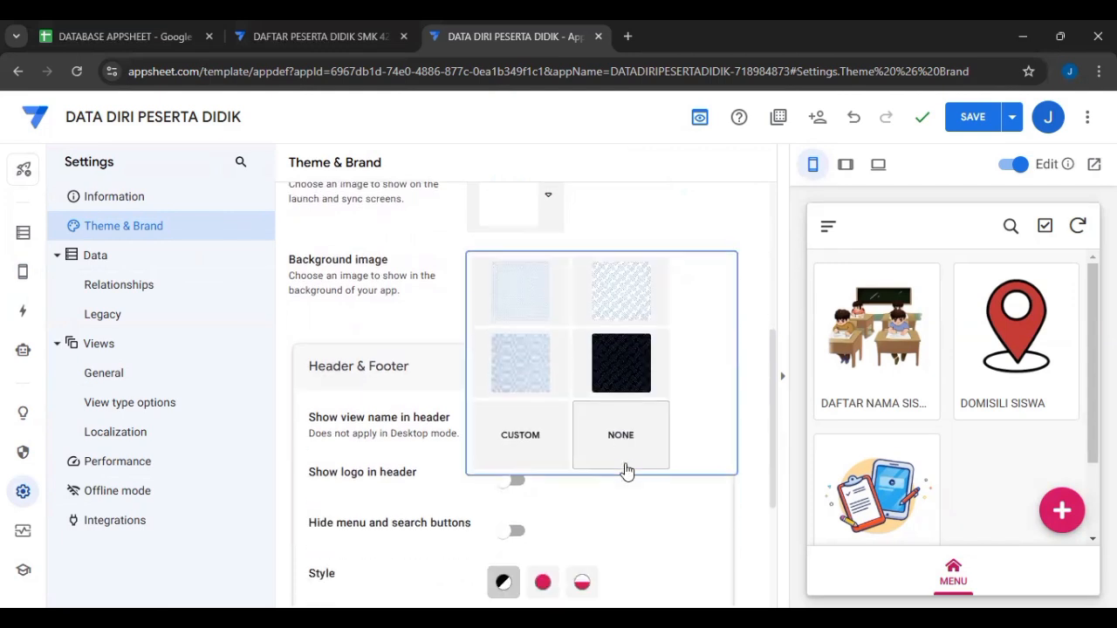
left_click(543, 314)
scroll(626, 326, "down", 3)
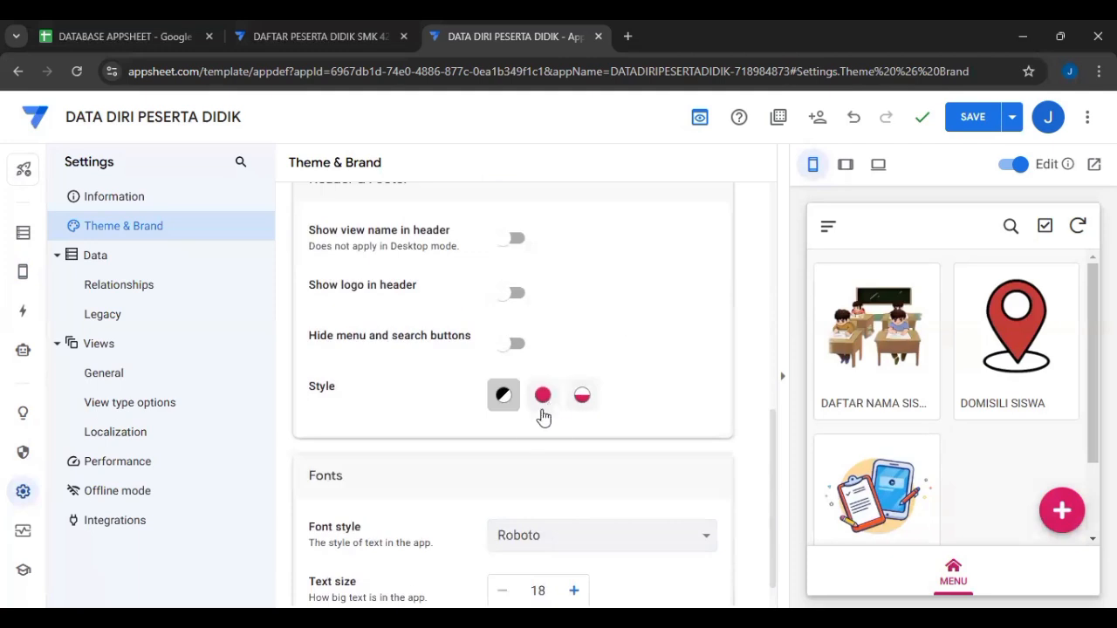
left_click(582, 397)
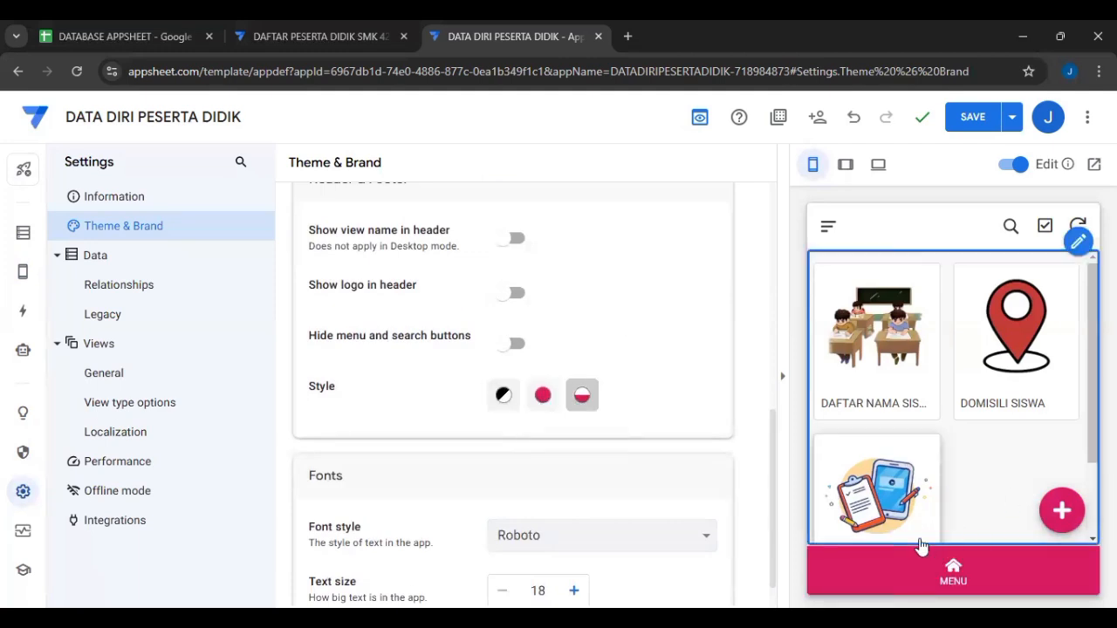
Step: Set the app's font style to Droid Sans and save the app
scroll(574, 469, "down", 1)
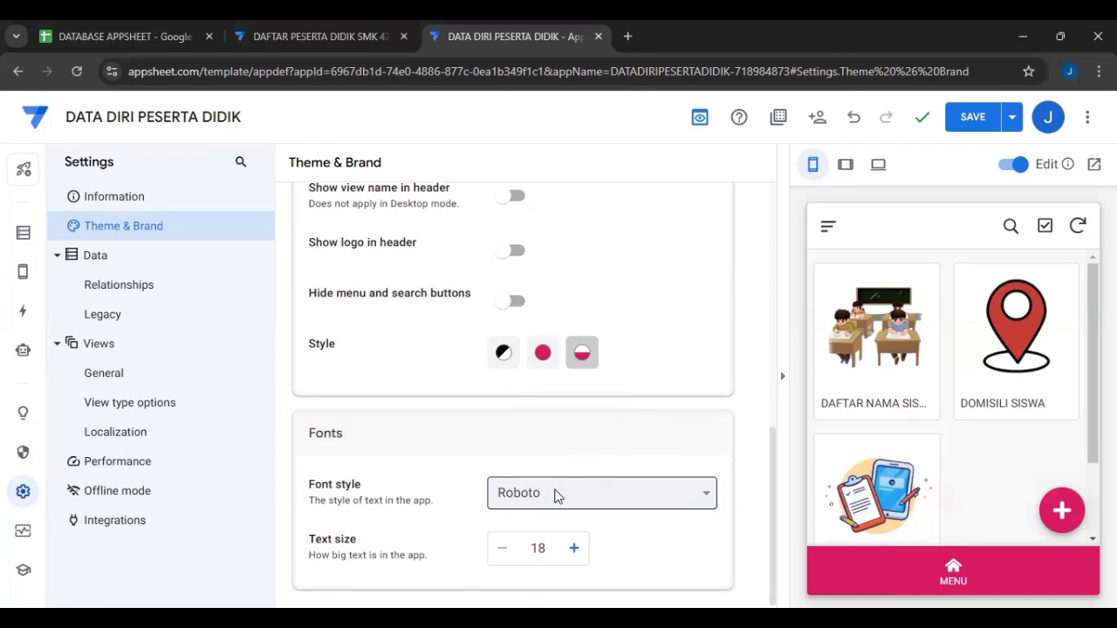
left_click(551, 499)
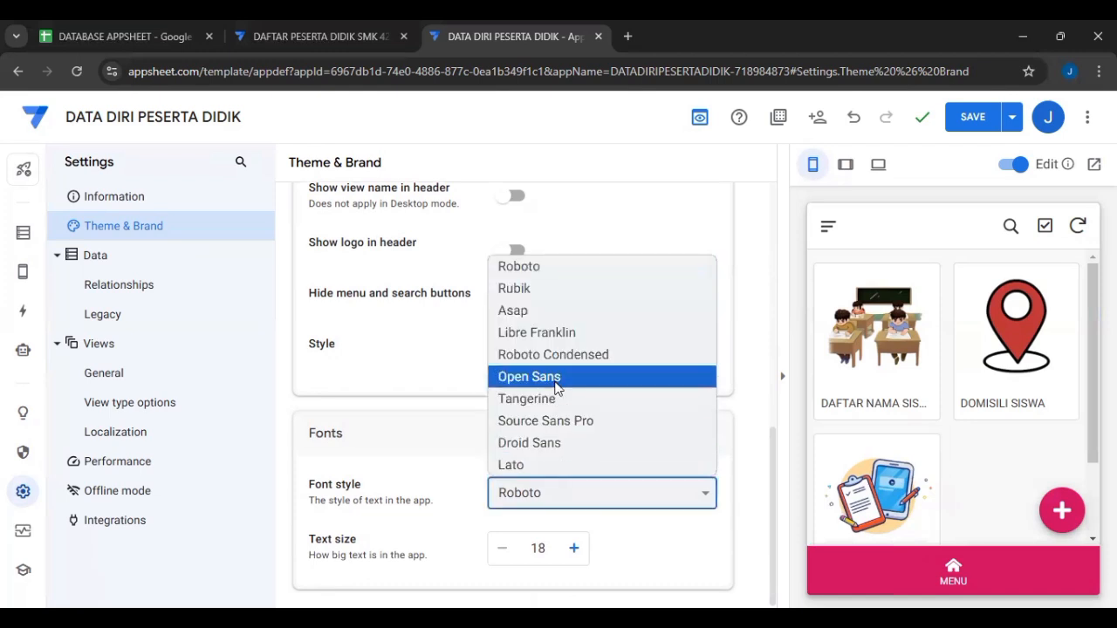
left_click(551, 442)
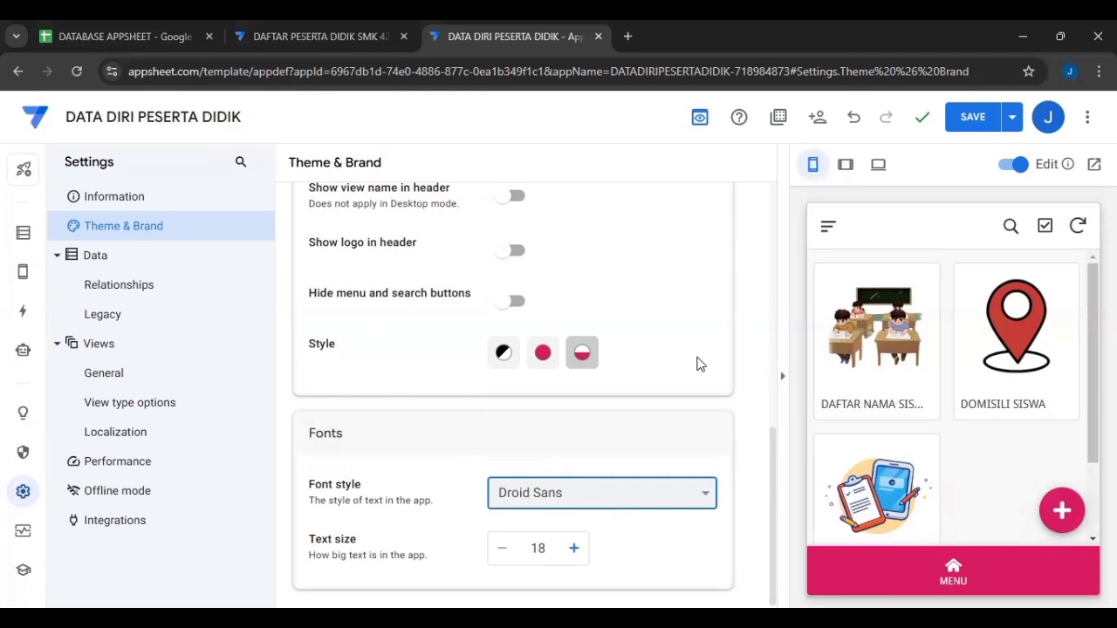
scroll(673, 282, "up", 7)
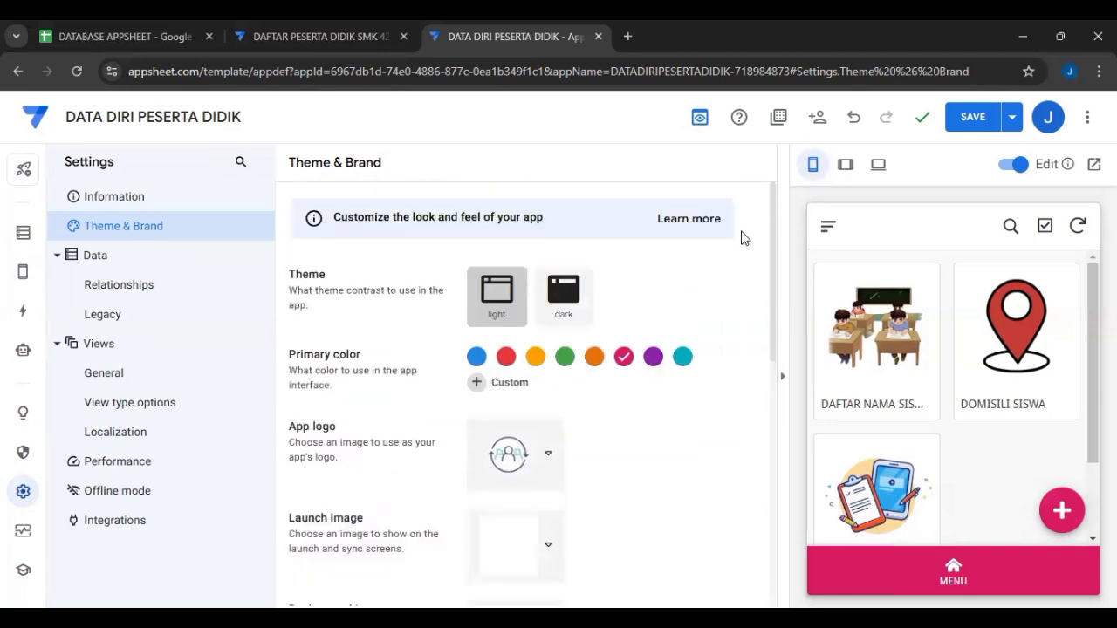
left_click(968, 119)
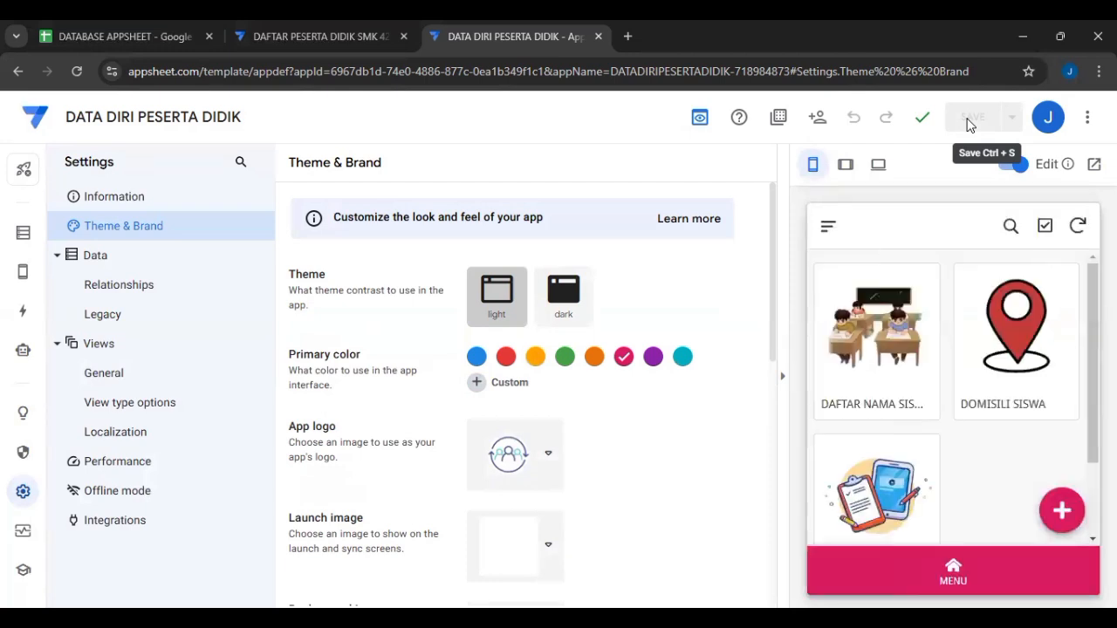
Step: Open the app's desktop preview in the browser and view the DAFTAR NAMA SISWA, DOMISILI SISWA and DATA NILAI SISWA entries
left_click(878, 166)
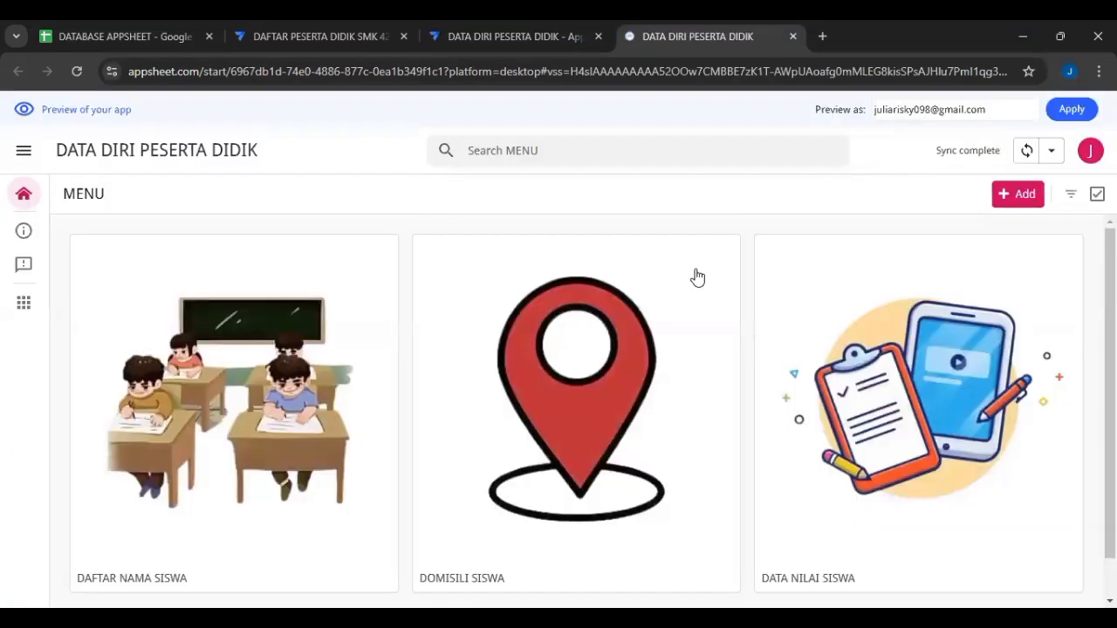
scroll(828, 321, "down", 1)
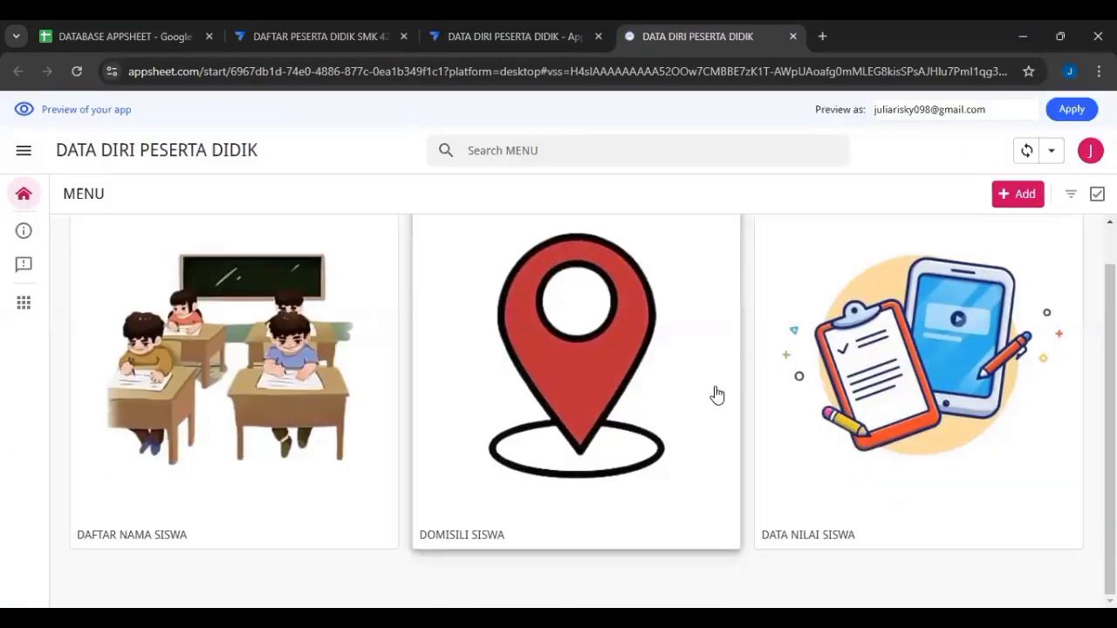
left_click(249, 431)
left_click(344, 358)
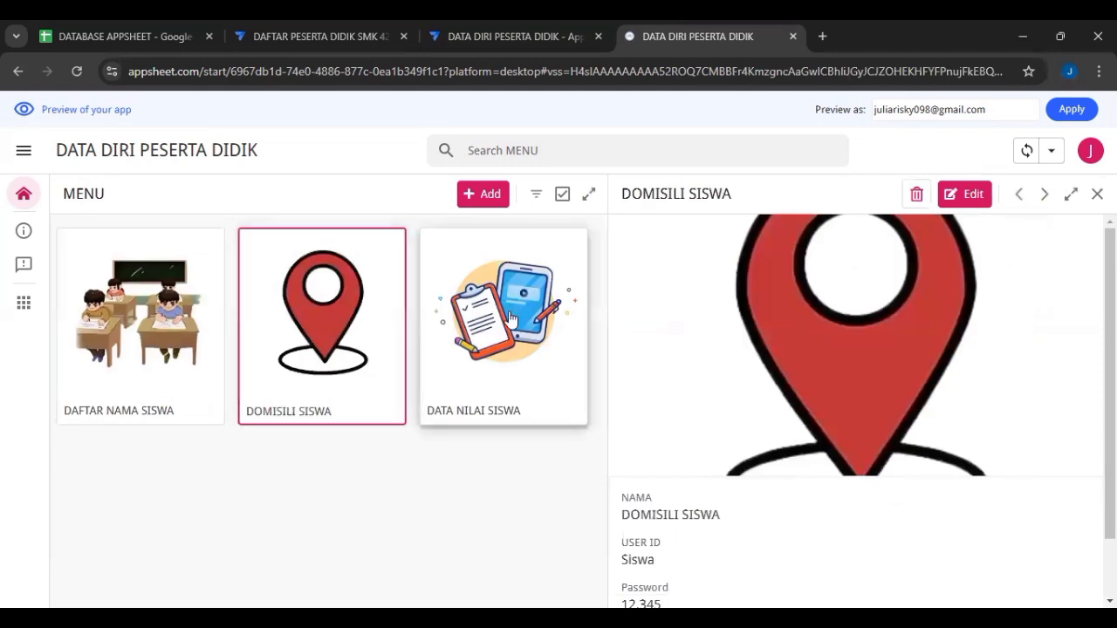
left_click(510, 323)
scroll(815, 486, "down", 1)
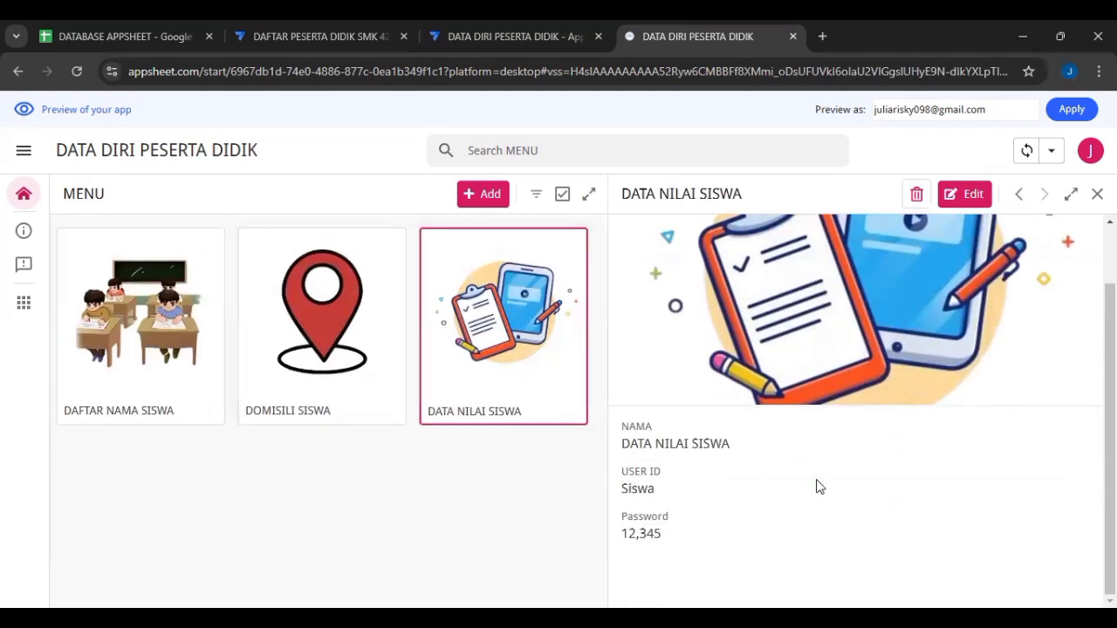
Step: Check the DATA NILAI SISWA edit form without changing it, and look at the preview's expanded navigation menu
left_click(961, 197)
scroll(756, 368, "down", 3)
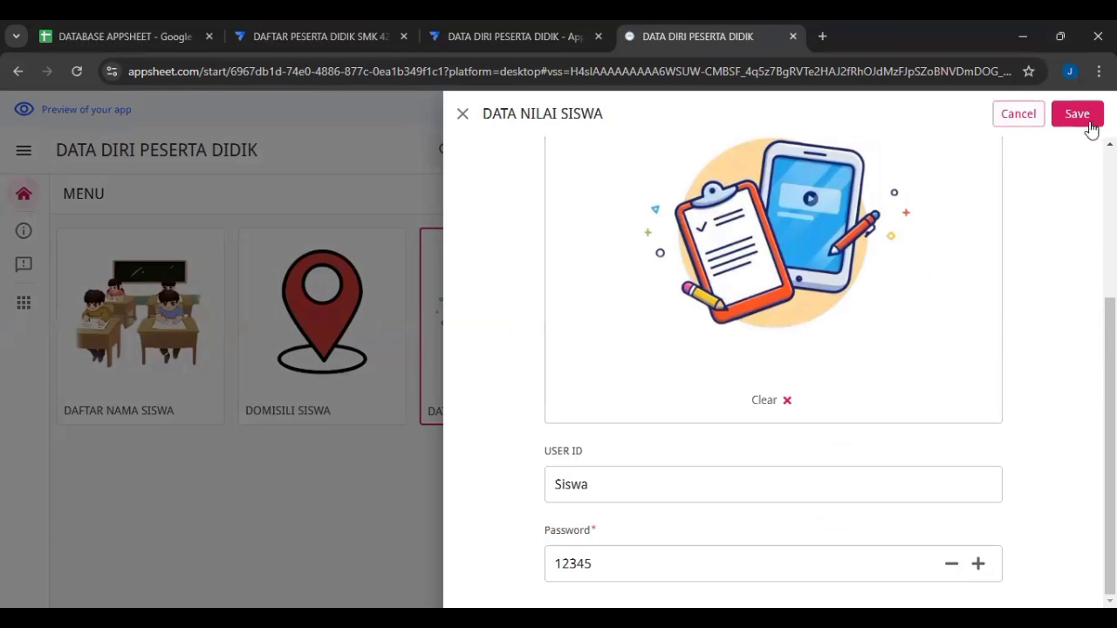
left_click(462, 115)
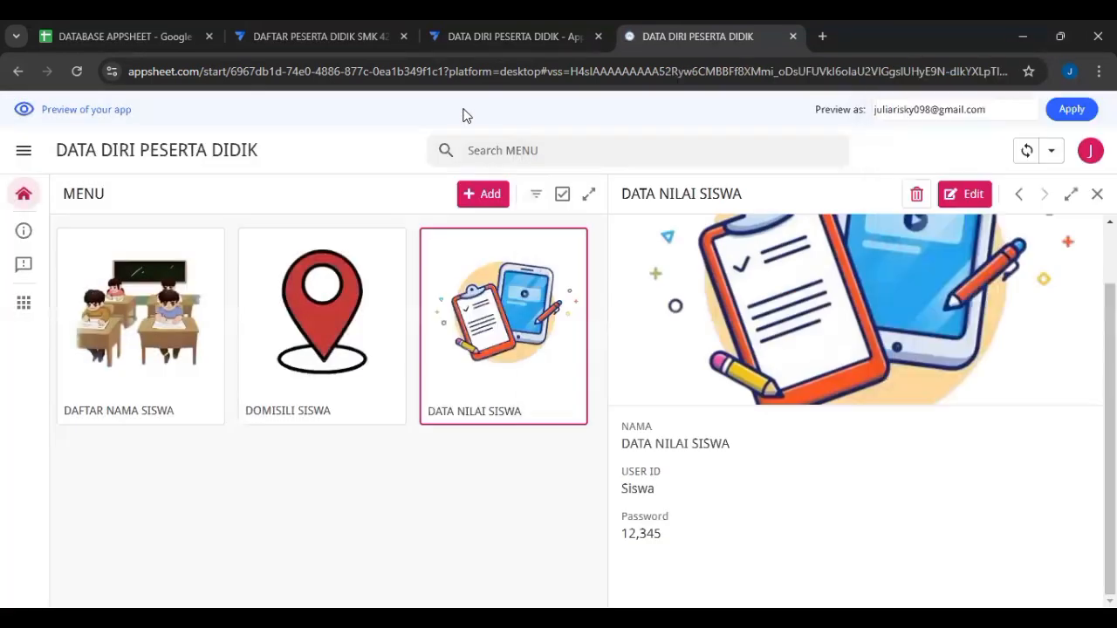
left_click(17, 153)
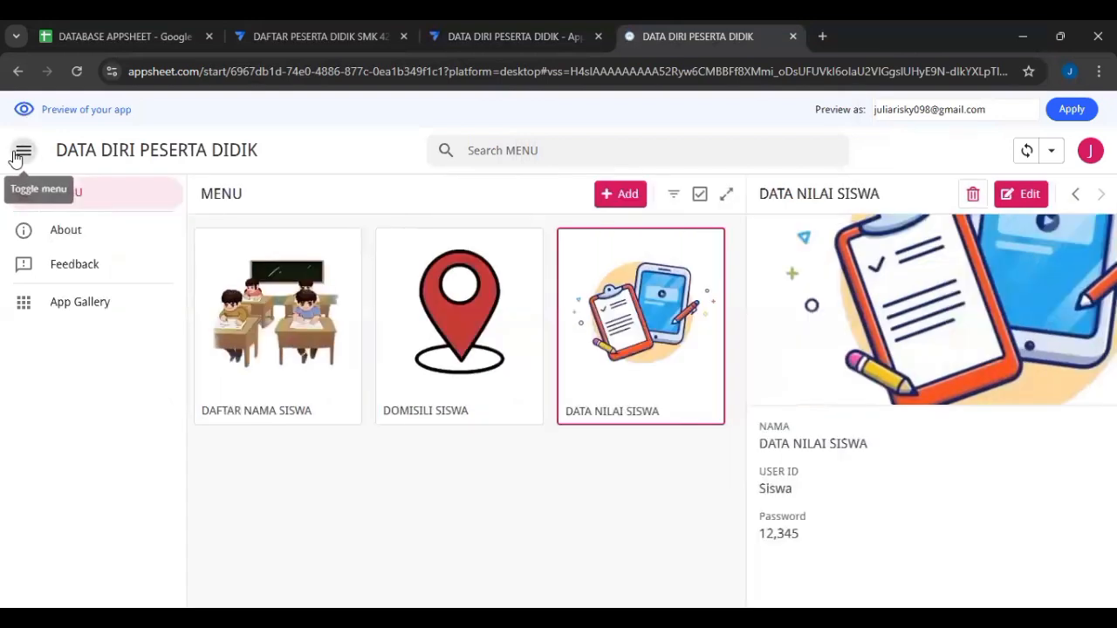
left_click(16, 155)
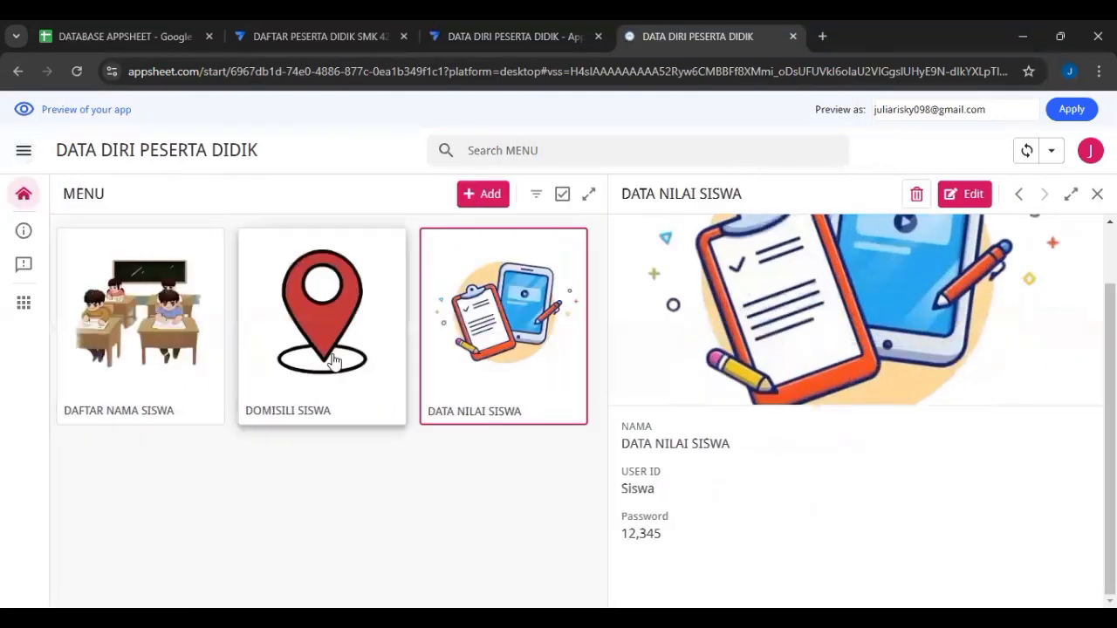
Step: View the DAFTAR NAMA SISWA entry in the preview, close it to see the full MENU gallery, and reopen the entry
left_click(192, 356)
scroll(815, 474, "down", 1)
scroll(817, 470, "up", 1)
left_click(1097, 194)
left_click(362, 444)
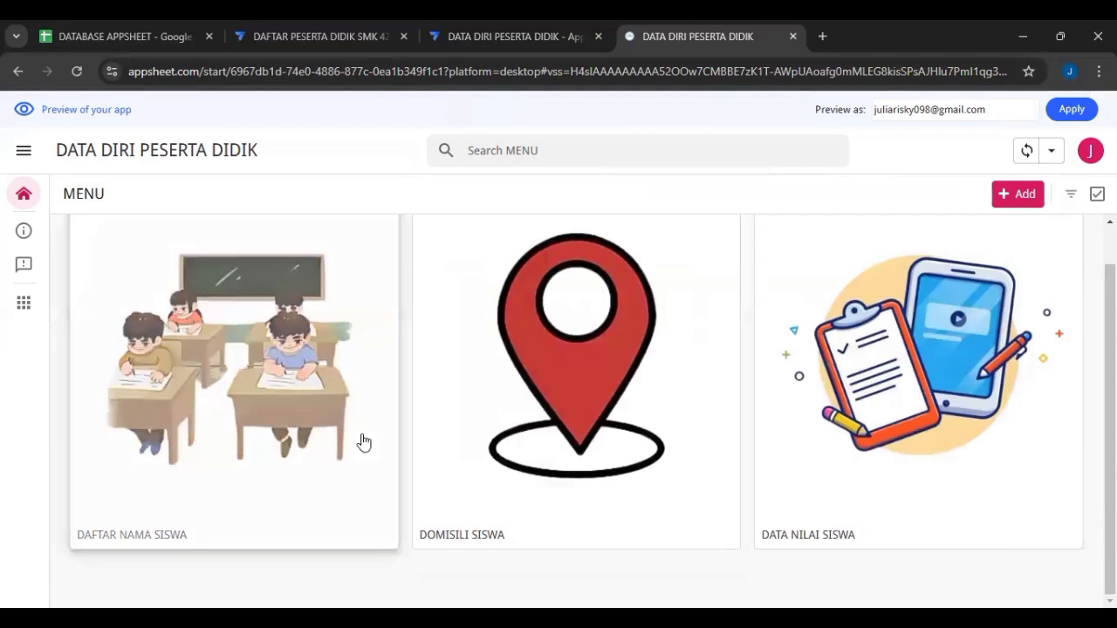
left_click(276, 365)
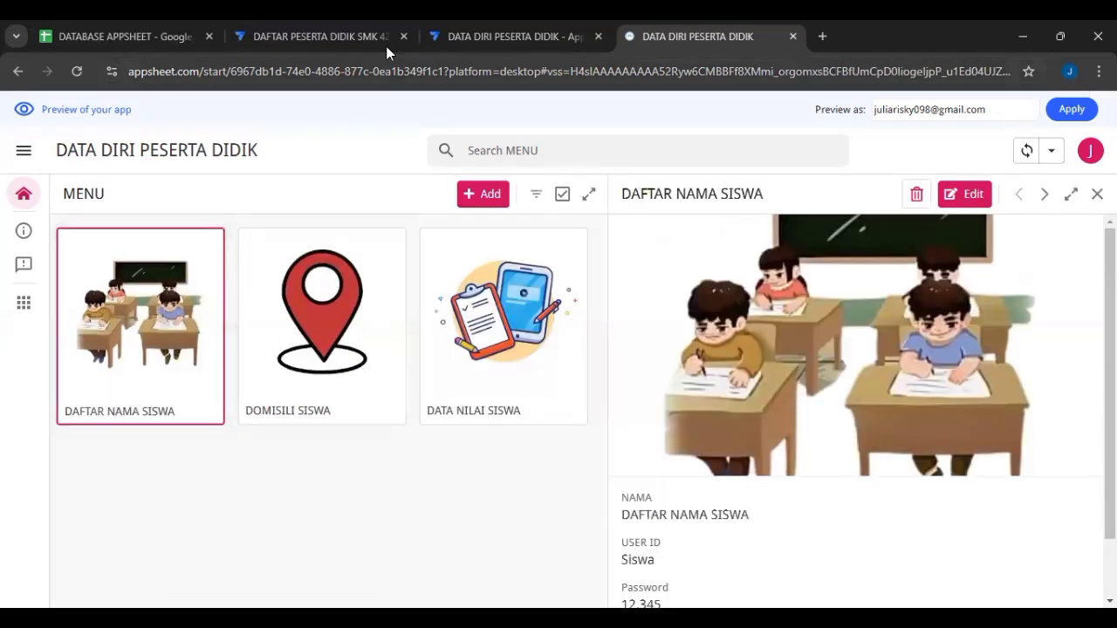
Step: Look at the DAFTAR PESERTA DIDIK SMK 42 app's action, then view the SUB MENU DAFTAR NAMA SISWA table in the DATA DIRI PESERTA DIDIK editor
left_click(432, 30)
left_click(342, 42)
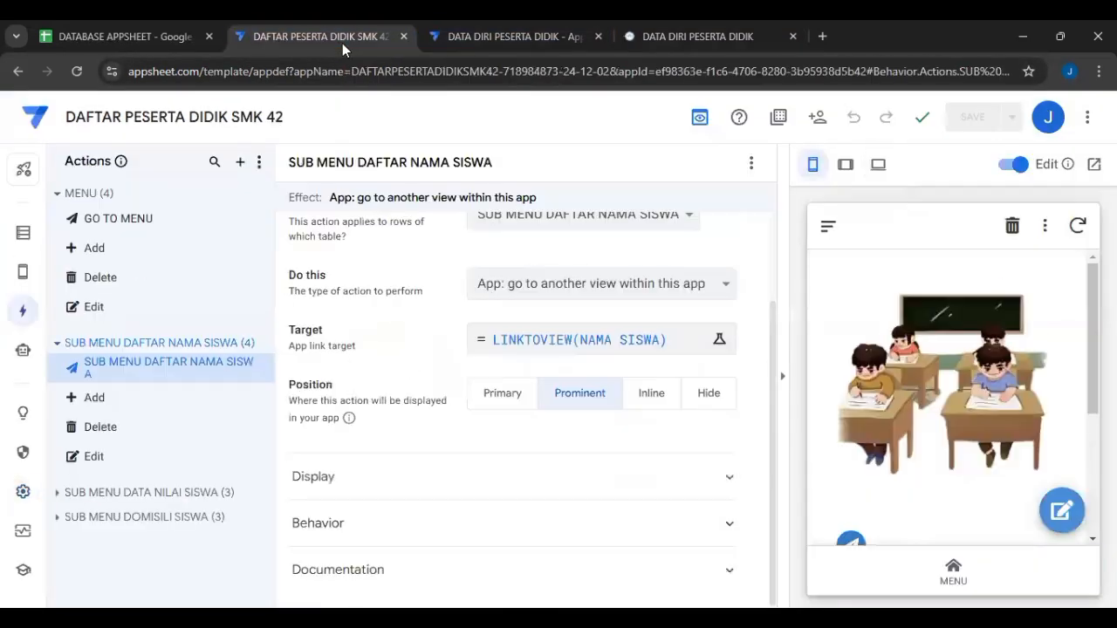
left_click(467, 44)
left_click(23, 234)
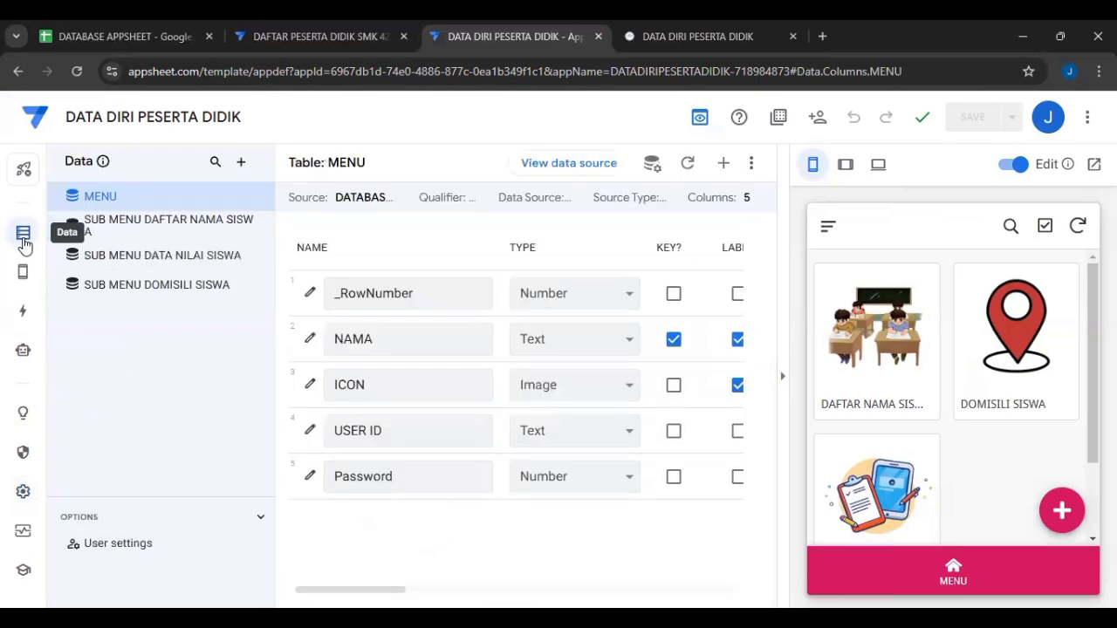
left_click(113, 228)
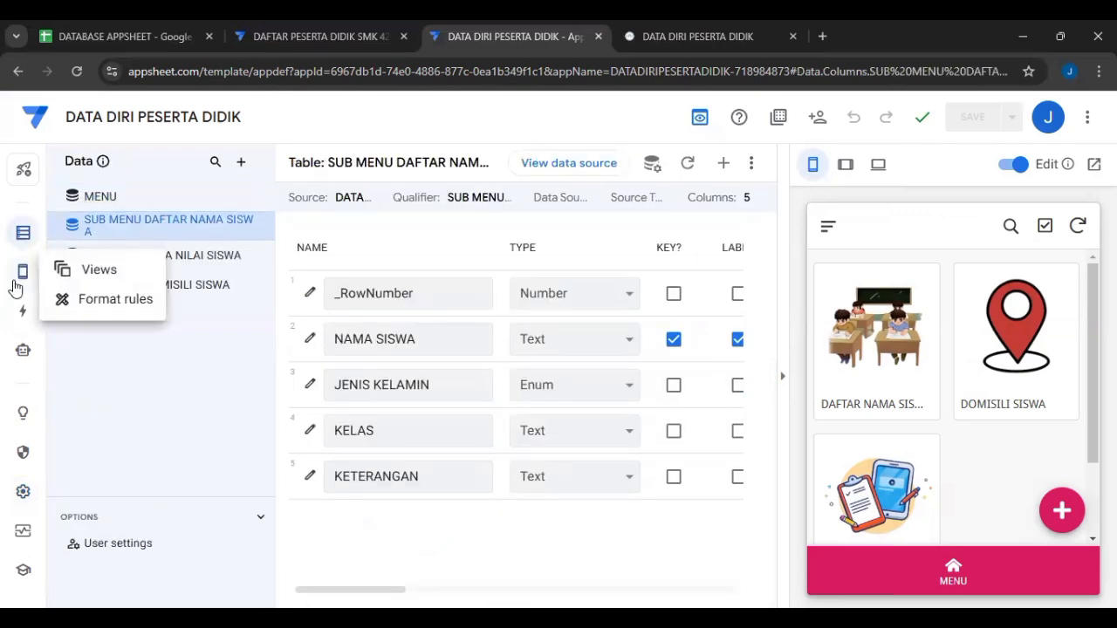
Step: Move the MENU DAFTAR NAMA SISWA view into the primary navigation by setting its position to next
left_click(21, 278)
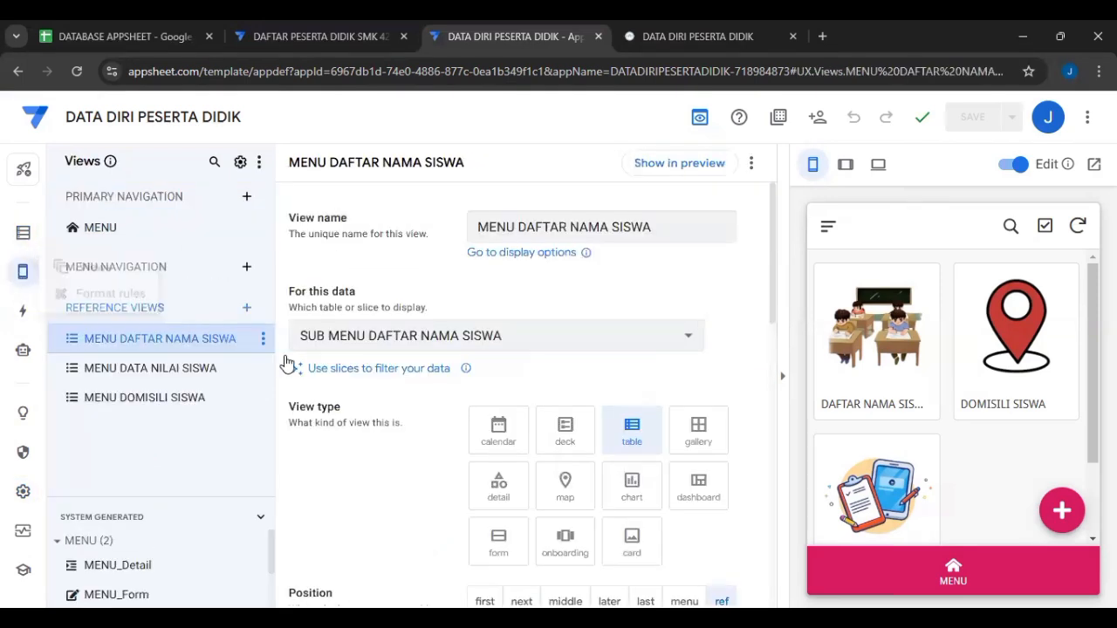
scroll(641, 458, "down", 2)
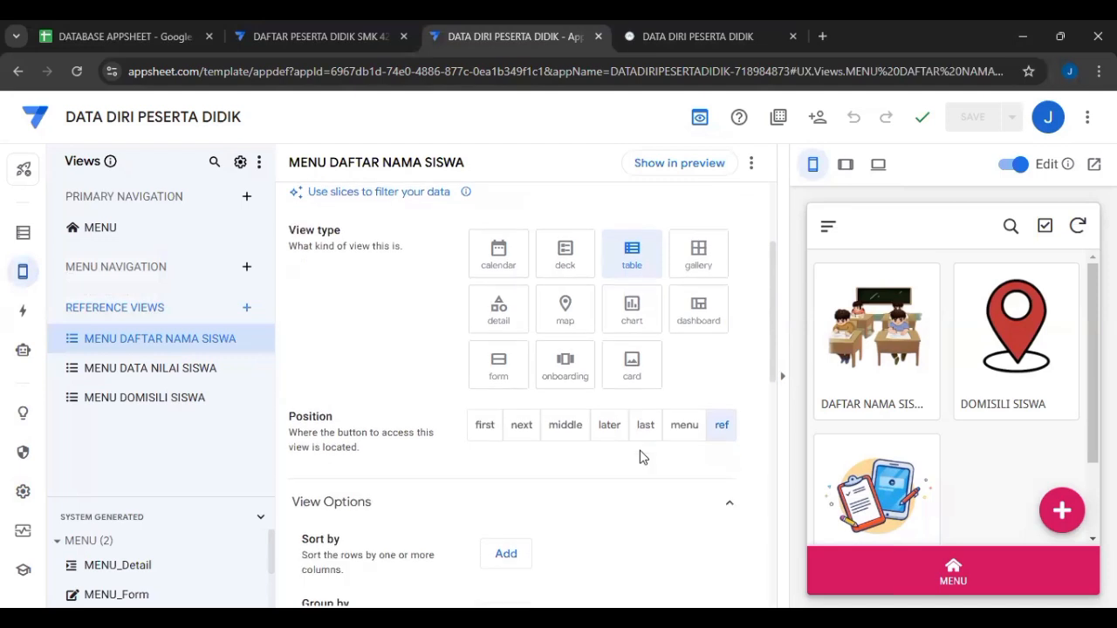
left_click(563, 424)
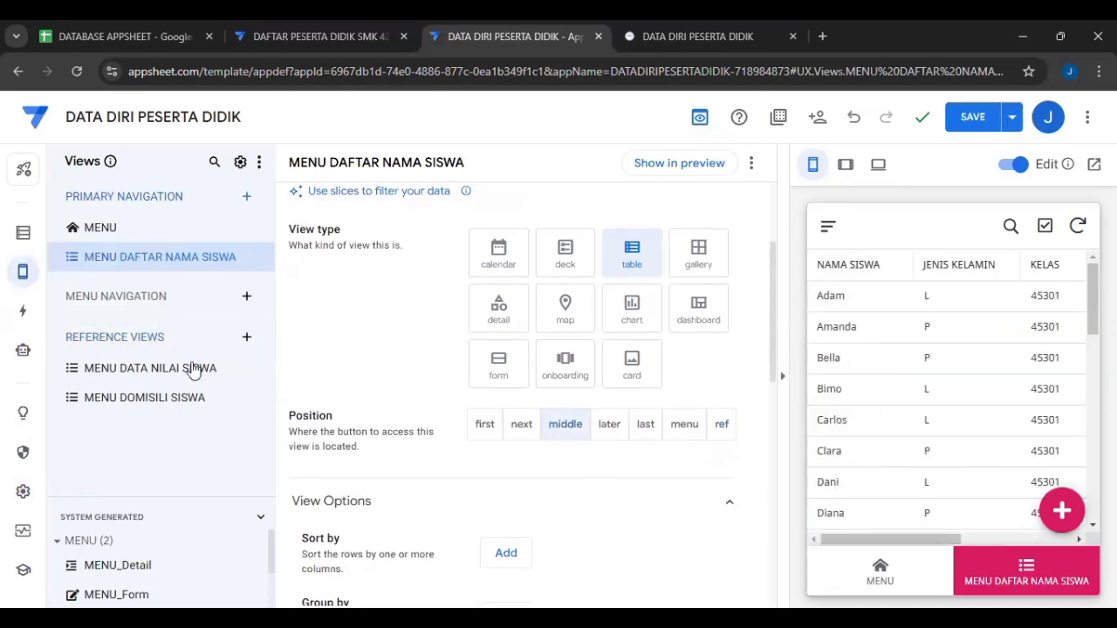
left_click(515, 426)
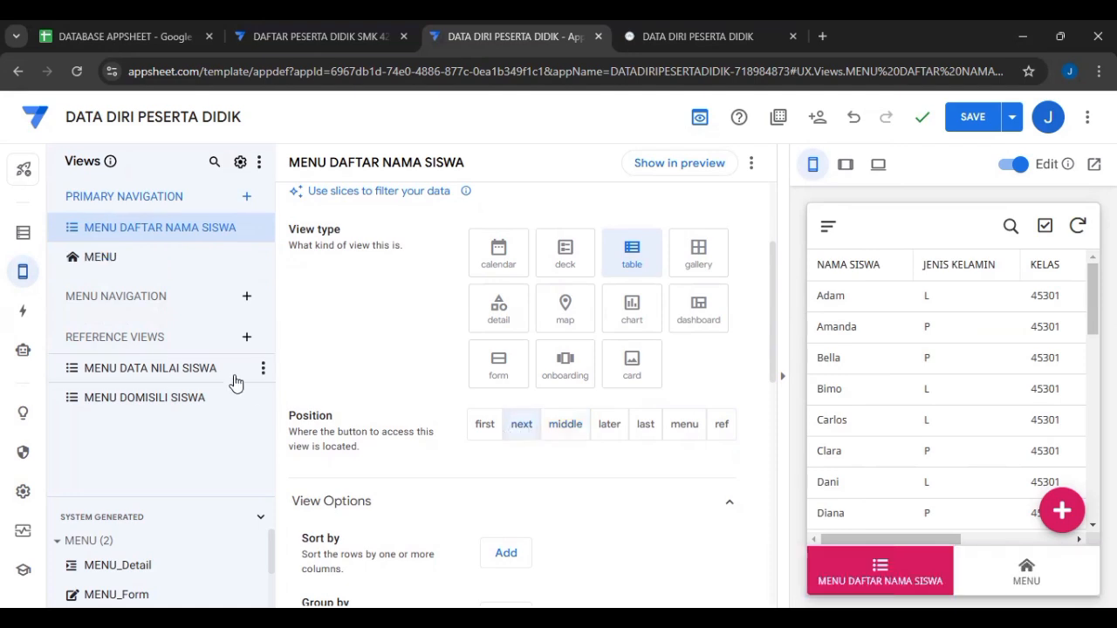
Step: Set the position of the MENU DATA NILAI SISWA and MENU DOMISILI SISWA views to next and save the app
left_click(171, 368)
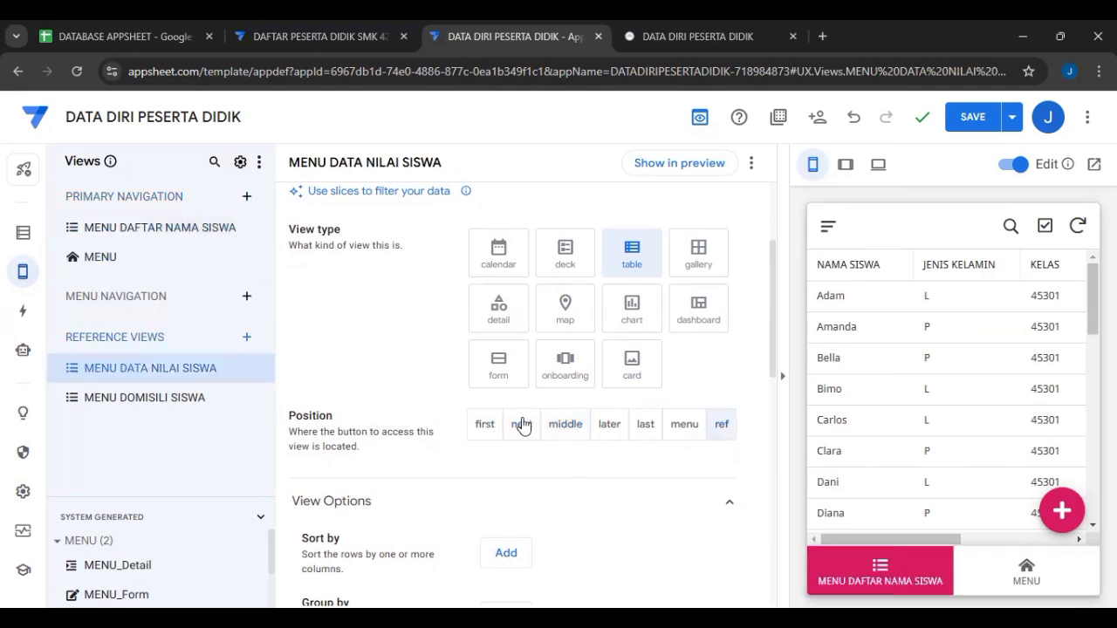
left_click(521, 424)
left_click(87, 406)
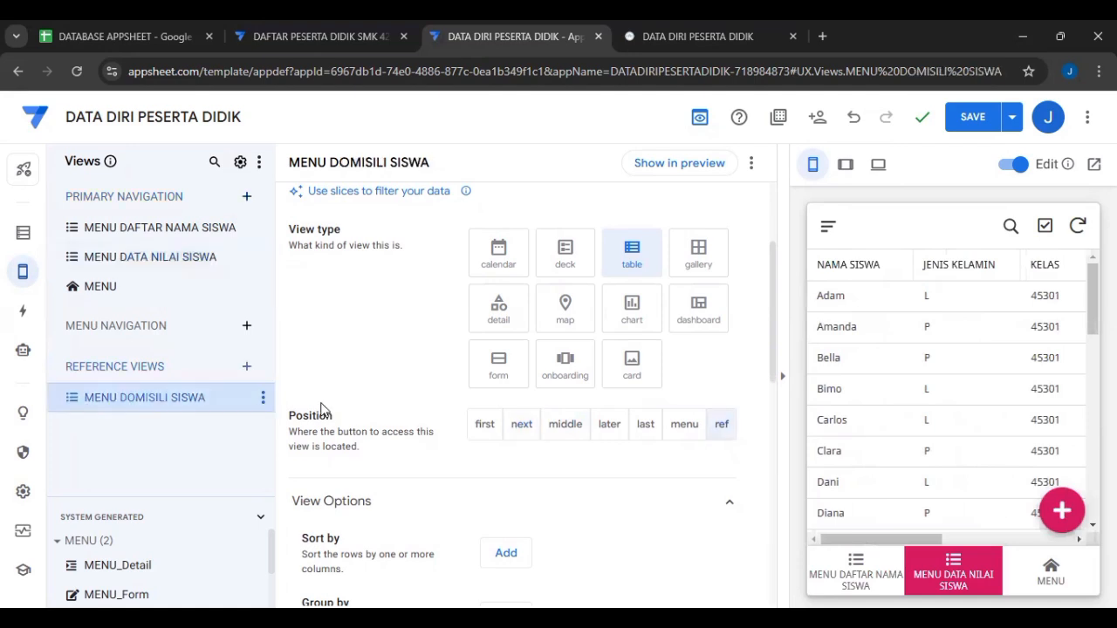
left_click(520, 428)
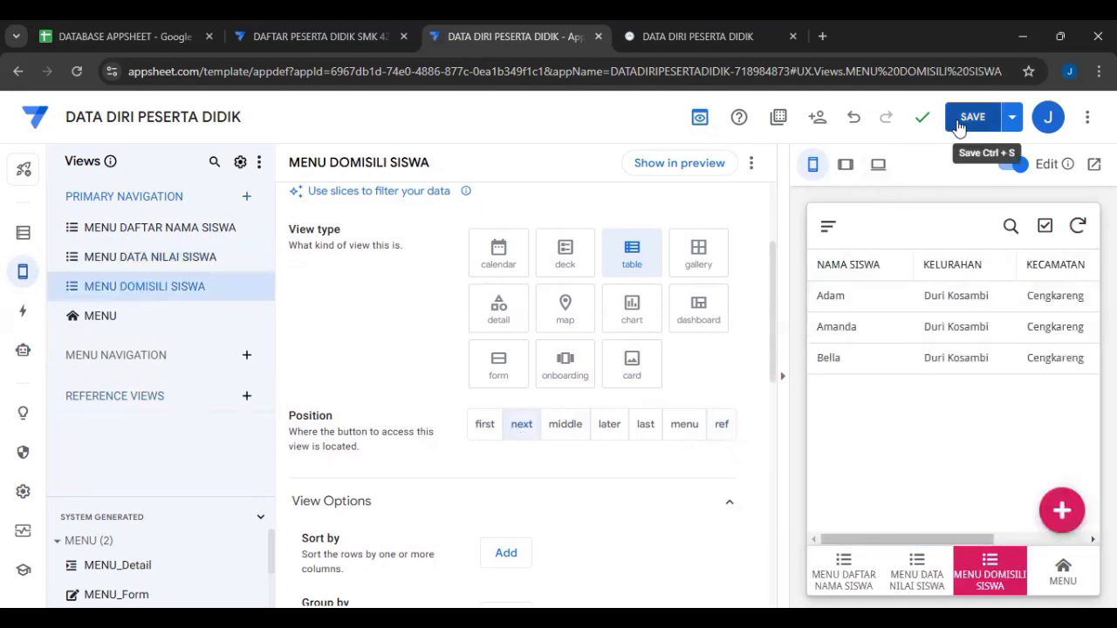
left_click(970, 117)
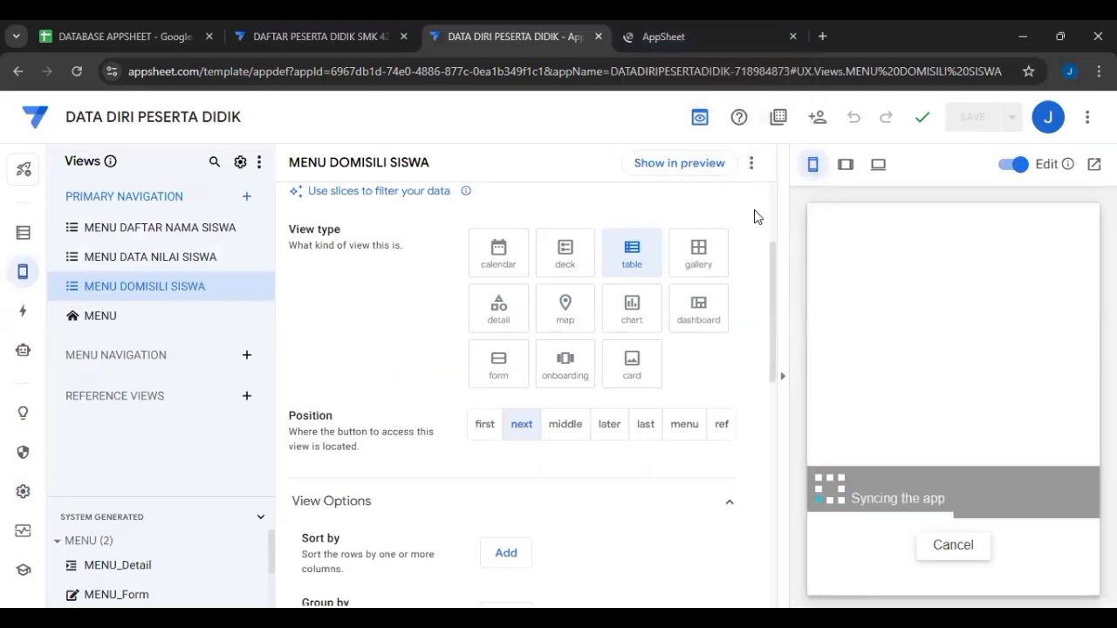
Step: Check the MENU DOMISILI SISWA, MENU DATA NILAI SISWA and MENU DAFTAR NAMA SISWA views in the browser preview
left_click(715, 27)
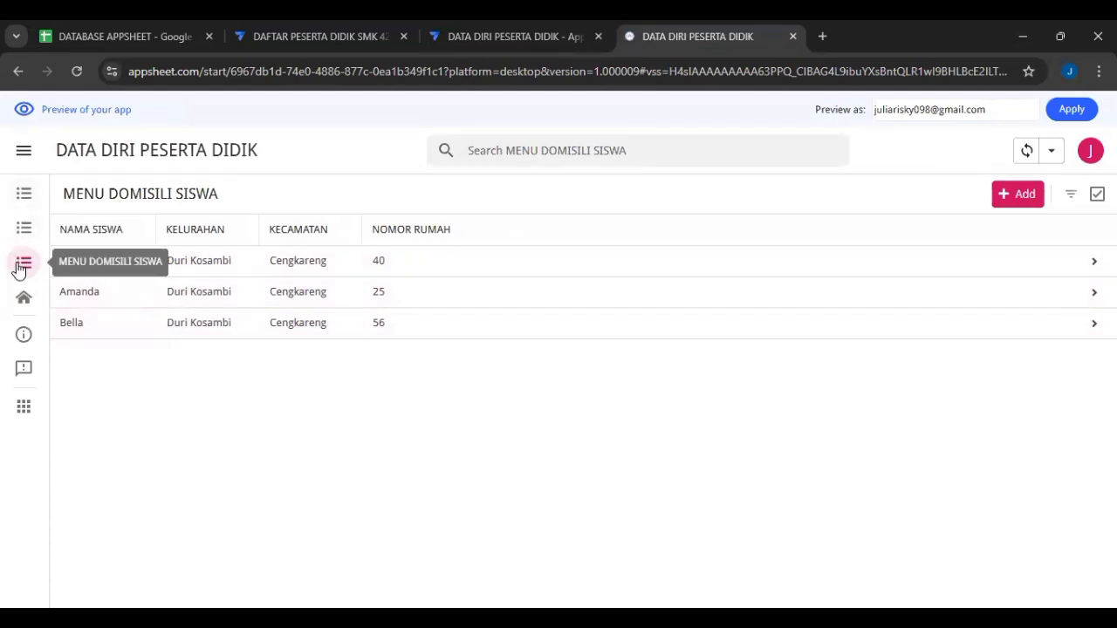
left_click(21, 231)
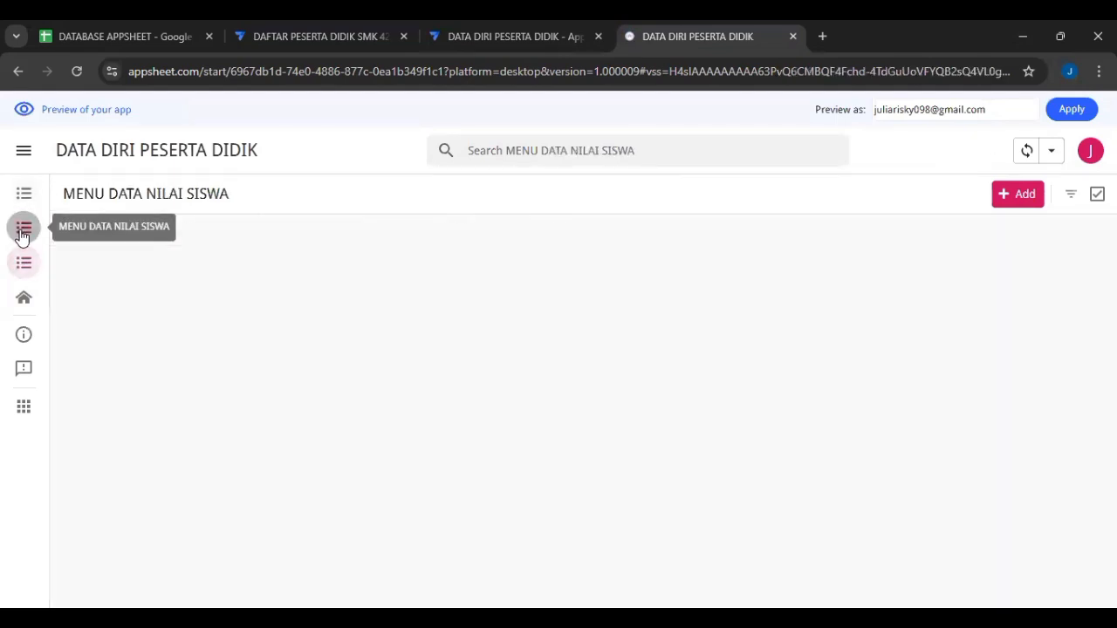
left_click(33, 201)
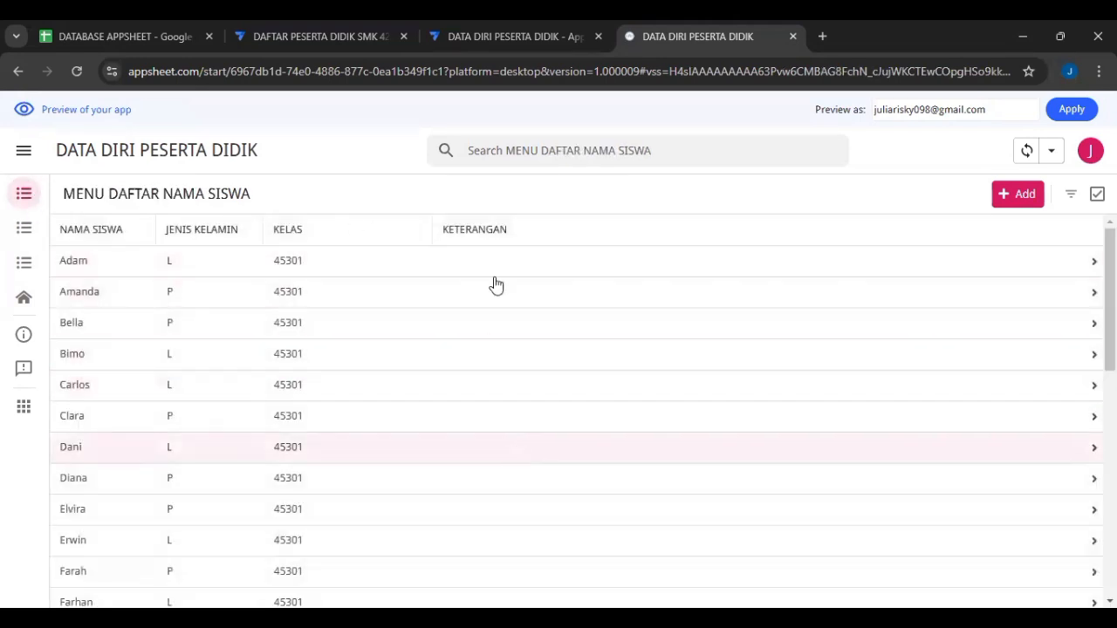
Step: Start a new record in MENU DAFTAR NAMA SISWA, clear the prefilled KELAS value and enter the student's name in NAMA SISWA
left_click(1014, 196)
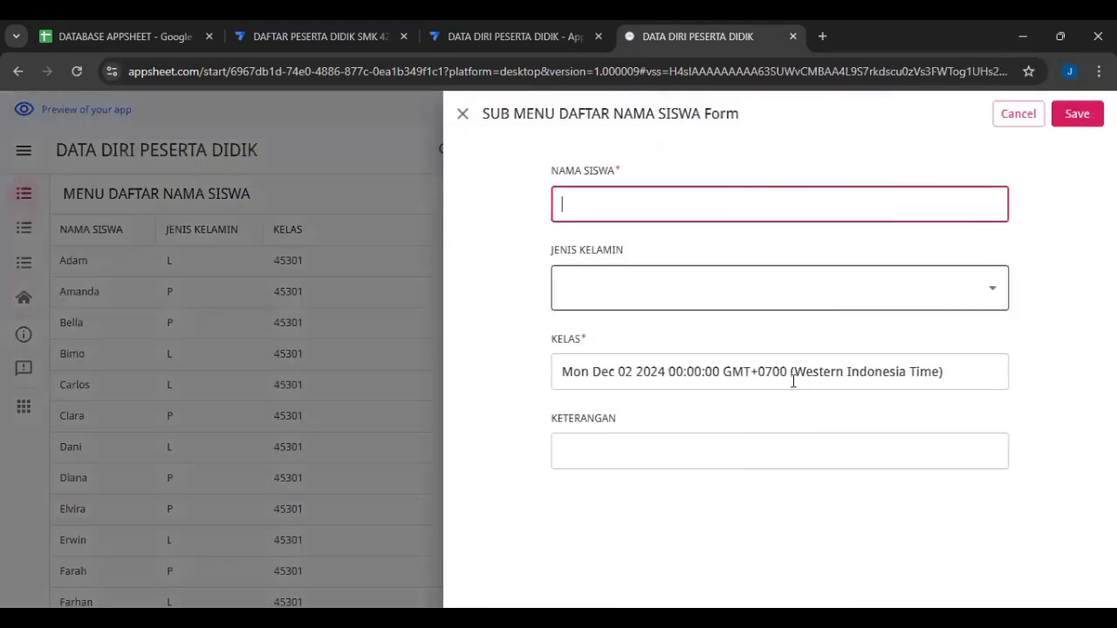
triple_click(633, 370)
key("BackSpace")
left_click(599, 195)
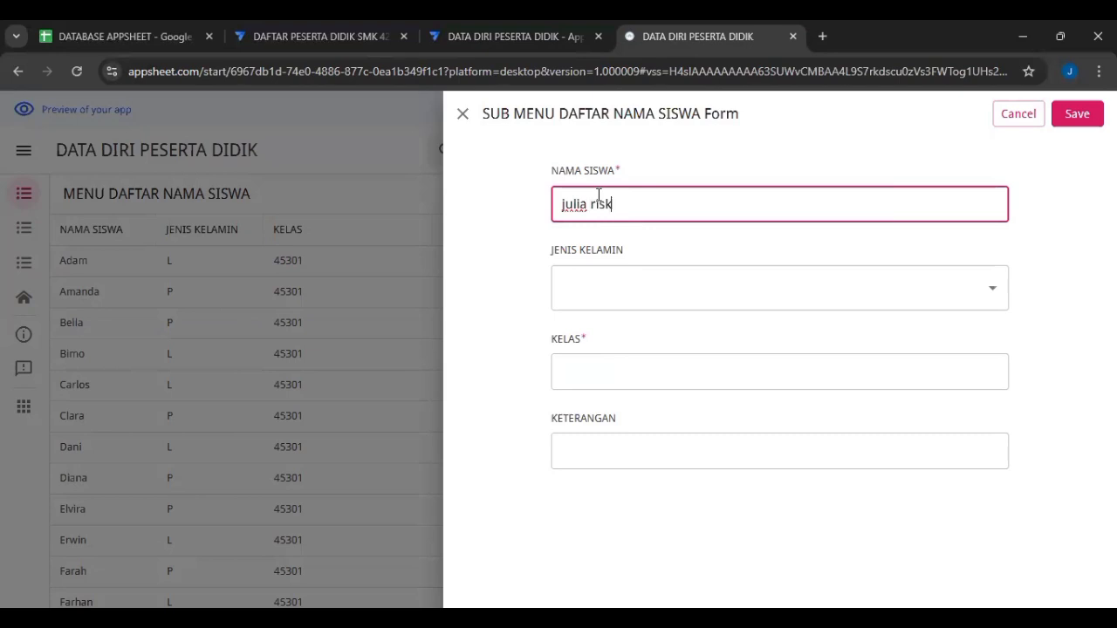
Step: Set JENIS KELAMIN to P, KELAS to OTKP 1 and KETERANGAN to HADIR, and save the new student record
left_click(625, 296)
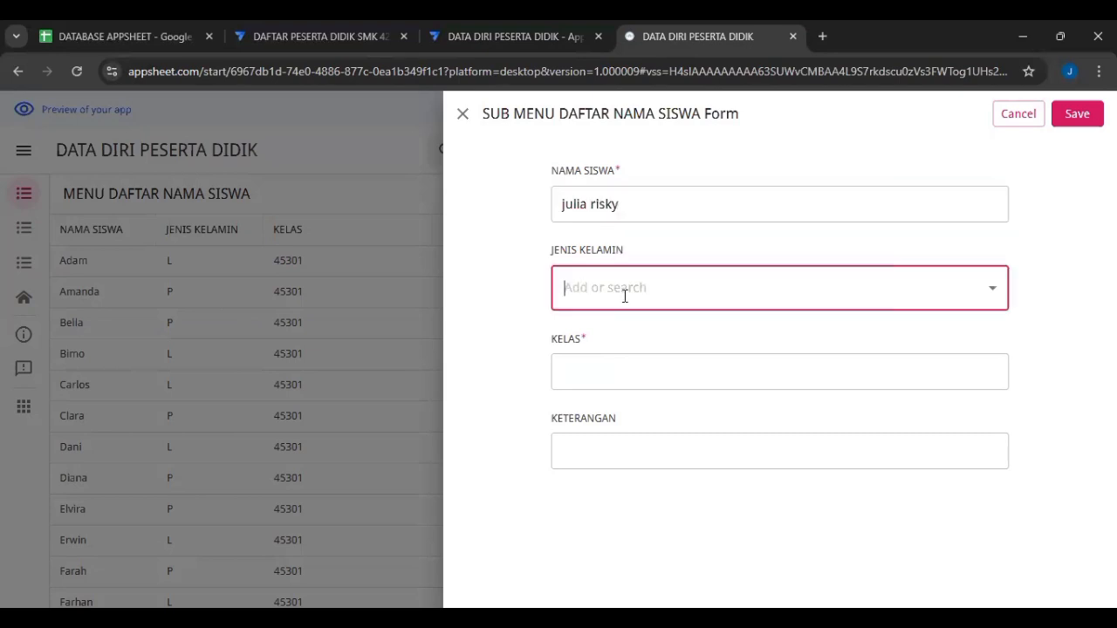
type("P")
left_click(605, 382)
left_click(600, 361)
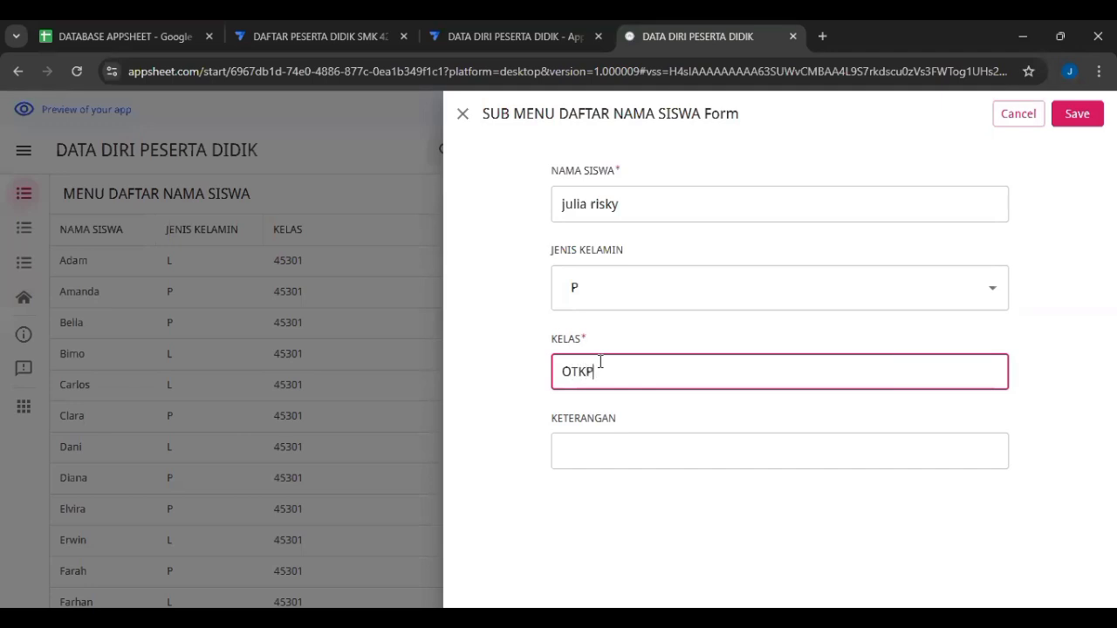
left_click(606, 454)
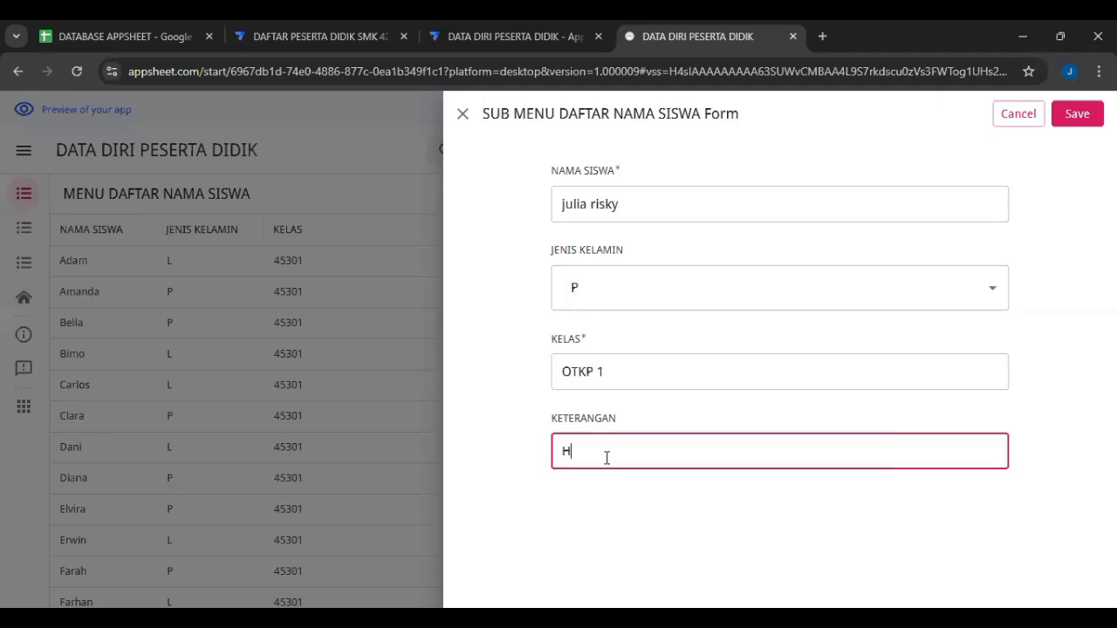
type("HADIR")
left_click(1077, 113)
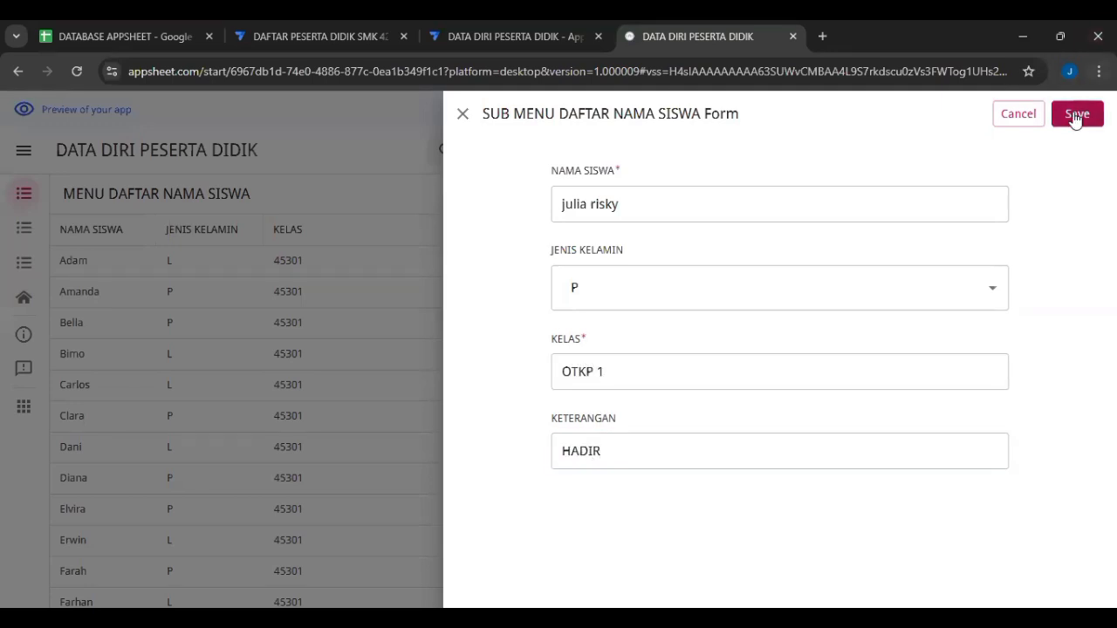
Step: Check the new student record at the end of the MENU DAFTAR NAMA SISWA list and return to the MENU view
scroll(728, 319, "down", 4)
scroll(724, 320, "down", 3)
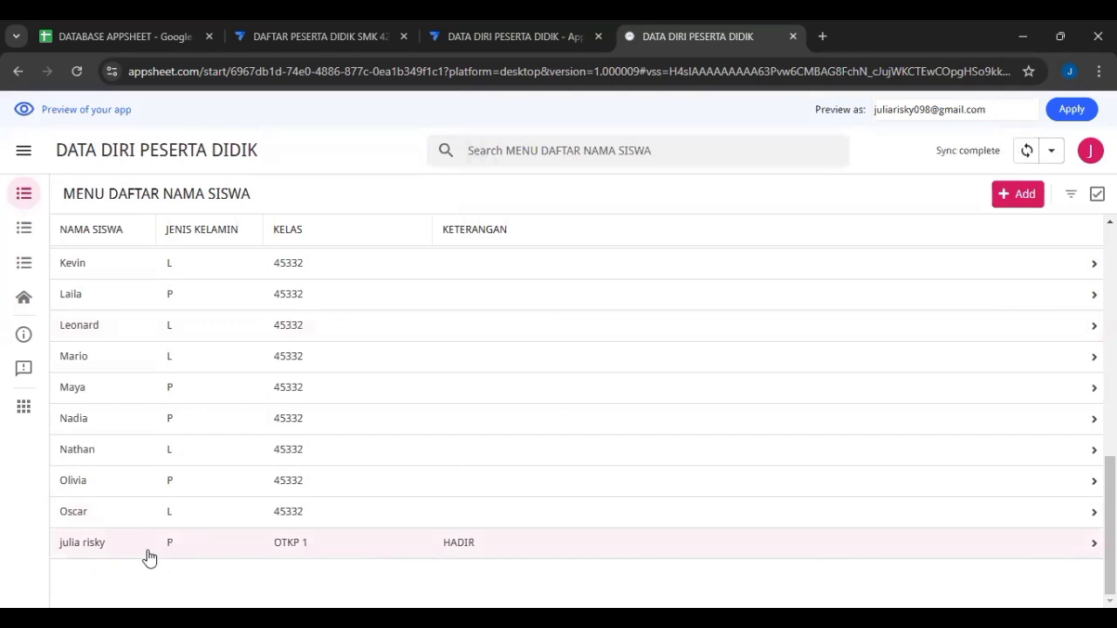
scroll(561, 524, "up", 10)
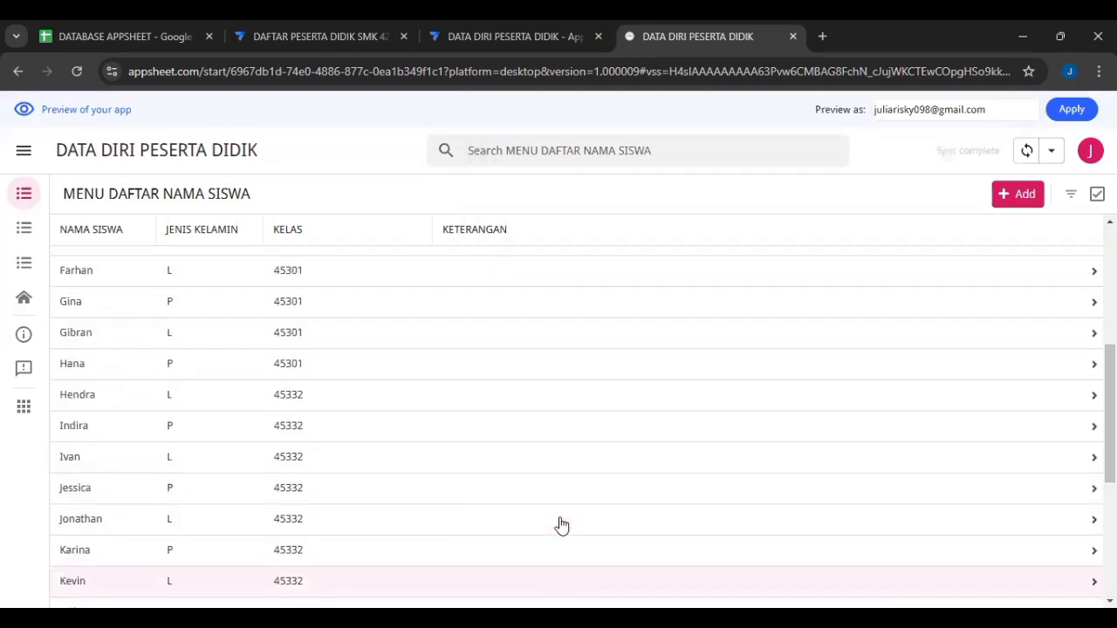
left_click(24, 301)
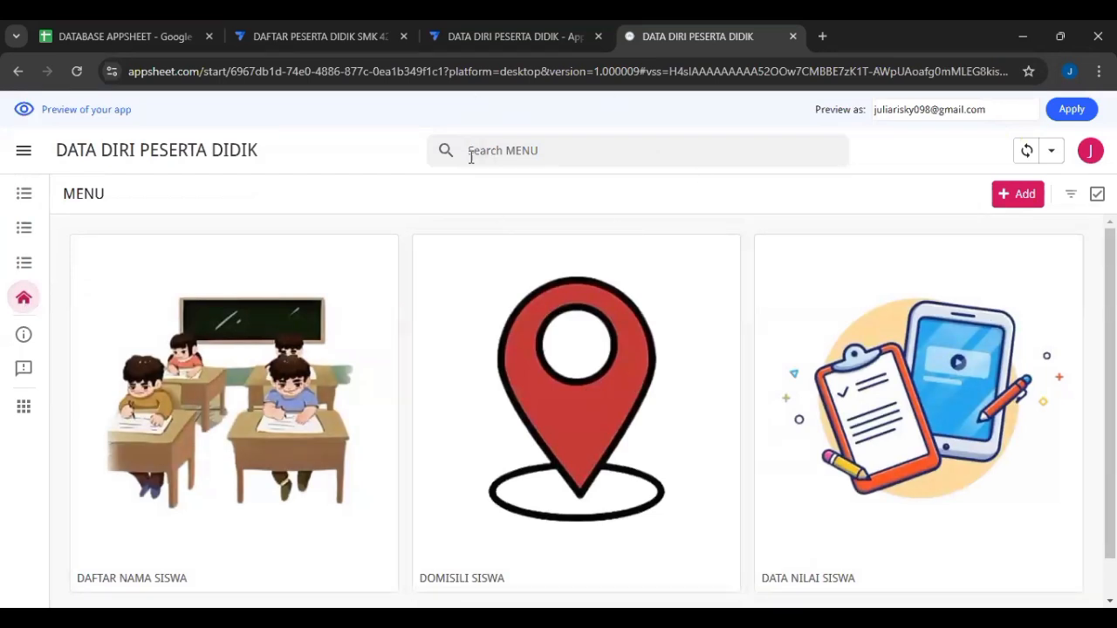
Step: Copy the app's Browser Link from the editor's sharing links and close the sharing dialogs
left_click(465, 32)
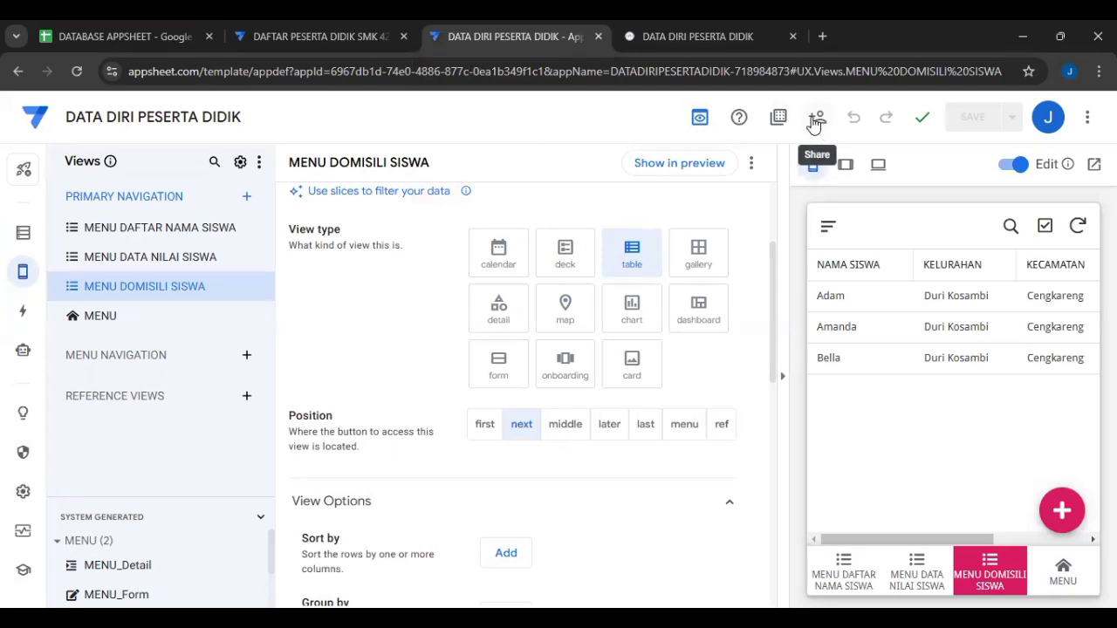
left_click(814, 123)
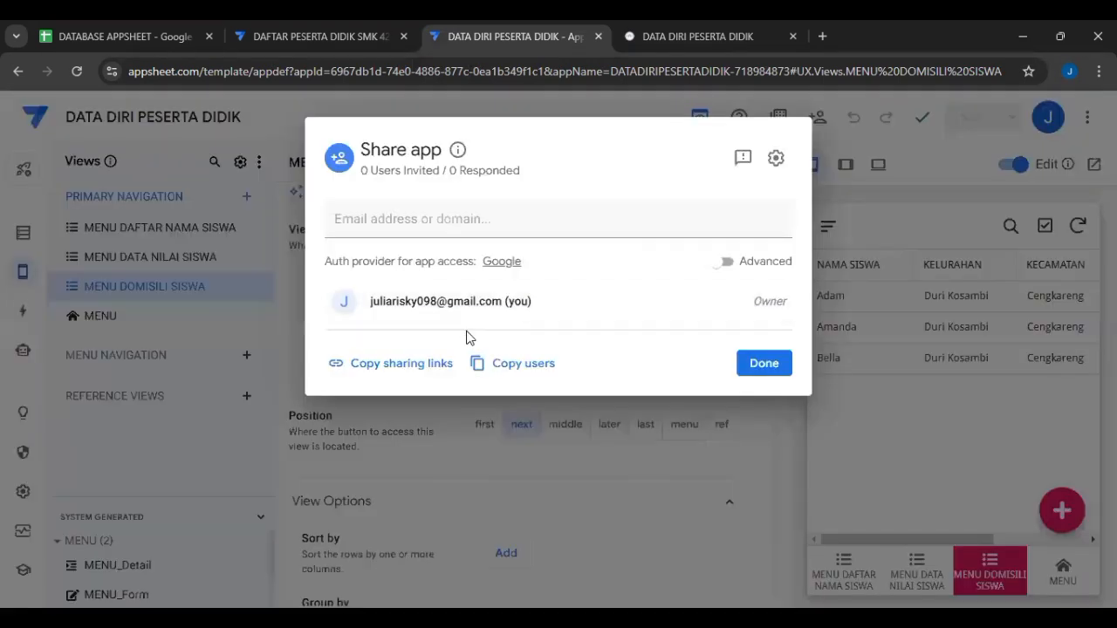
left_click(427, 371)
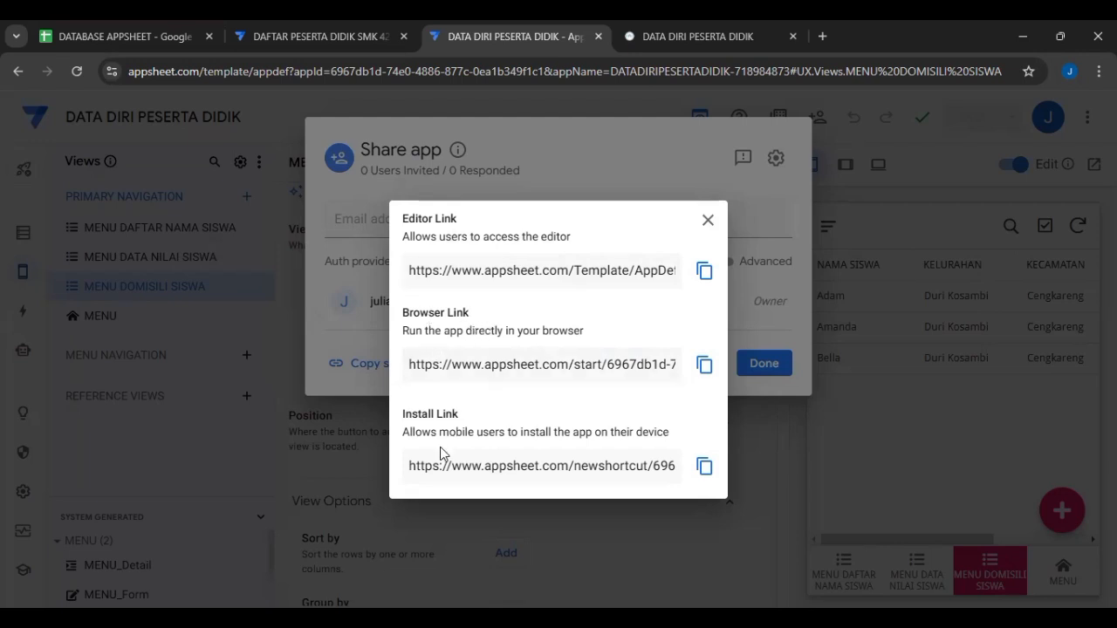
left_click(704, 365)
left_click(759, 180)
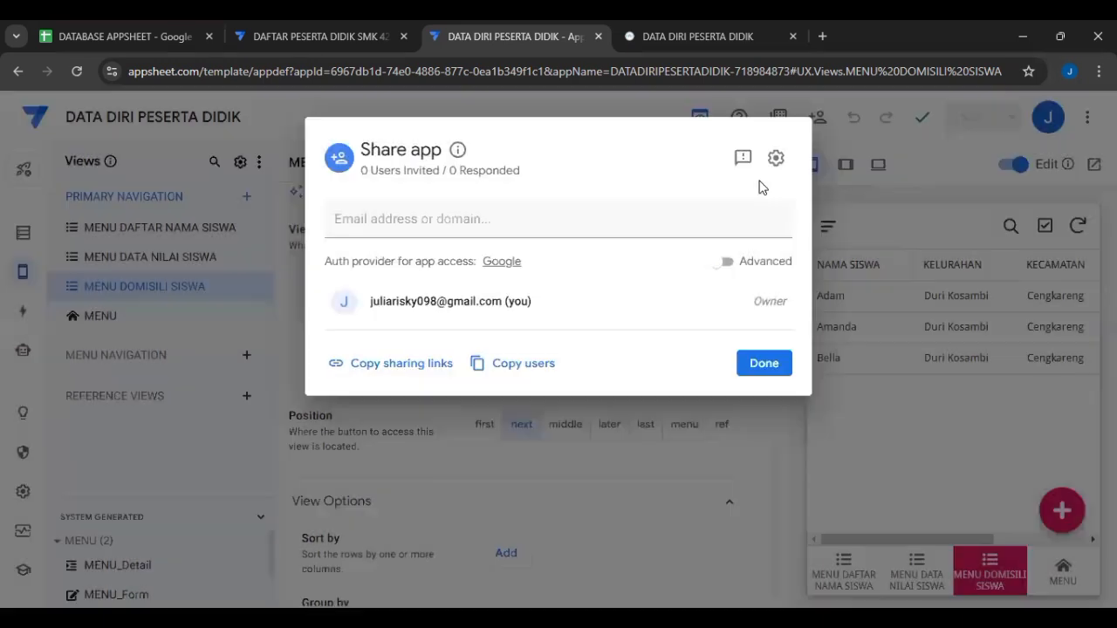
left_click(857, 163)
Step: Open the copied Browser Link in a new browser tab
left_click(822, 36)
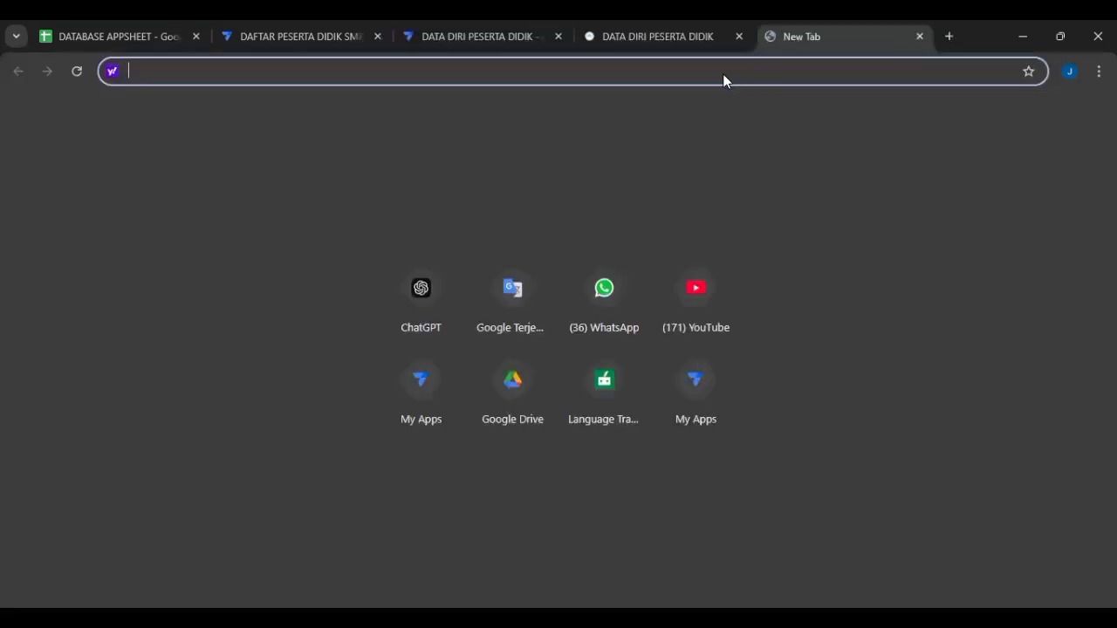
key("ctrl+v")
key("Return")
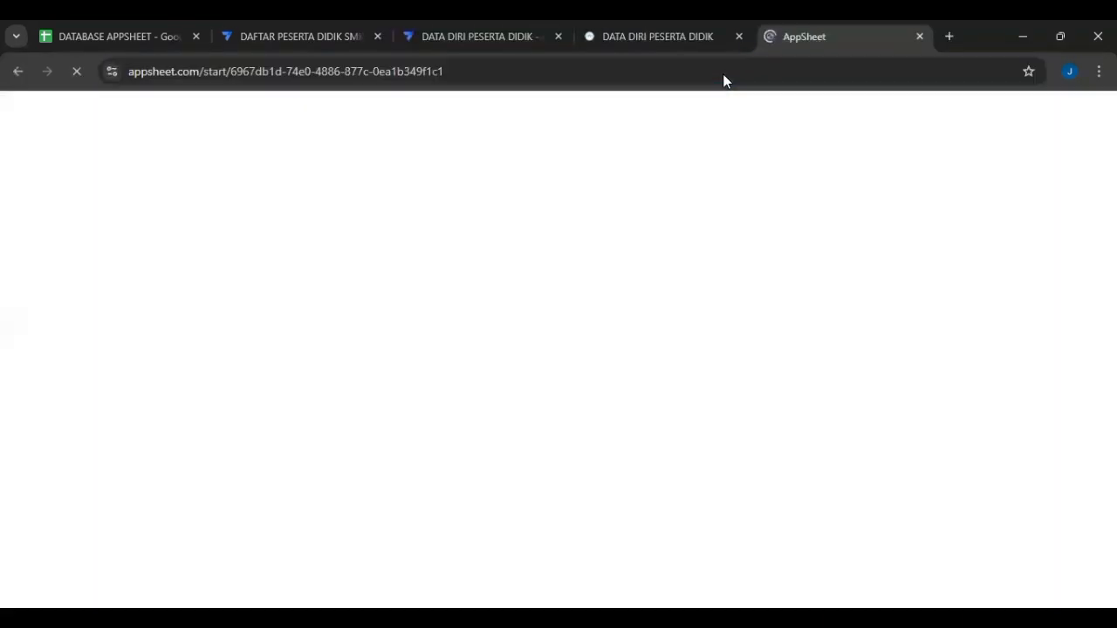